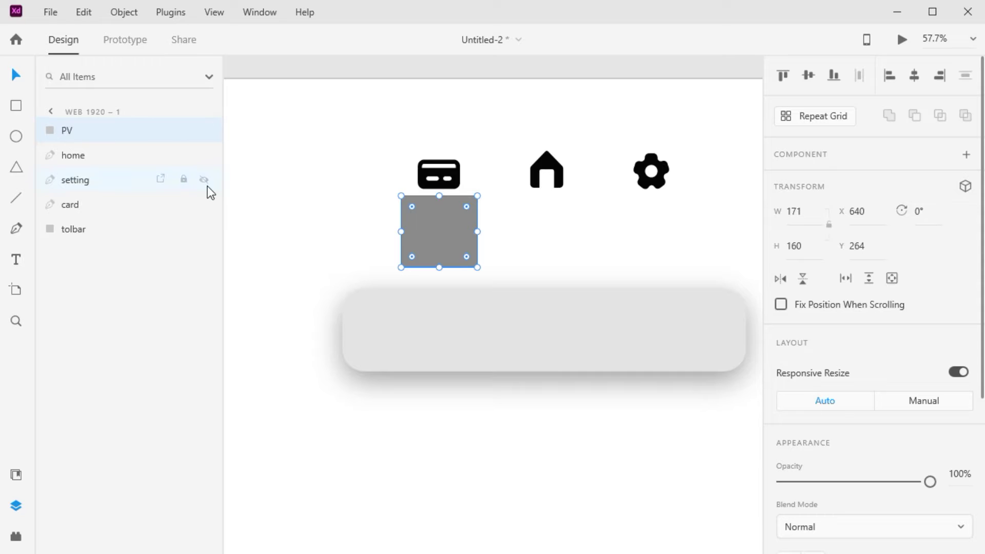
- Duplicate the grey square and place the copy beneath the gear icon, level with the original
left_click_drag(453, 237, 644, 220, "alt")
key("ctrl+z")
left_click_drag(472, 236, 643, 226, "alt")
- Place another copy of the grey square beneath the home icon and nudge it horizontally to line up with the icon
left_click_drag(637, 277, 549, 238)
left_click(550, 233)
key("Right")
key("Right")
key("Right")
key("Right")
key("Left")
key("Left")
key("Left")
left_click(343, 234)
- Reorder the layers so each PV square sits directly below the layer of its home, setting or card icon
left_click(425, 226)
left_click_drag(90, 179, 70, 263)
left_click_drag(84, 209, 84, 212)
left_click_drag(72, 135, 87, 167)
left_click(272, 180)
- Check which grey square each PV layer refers to by selecting the PV layers one at a time
key("e")
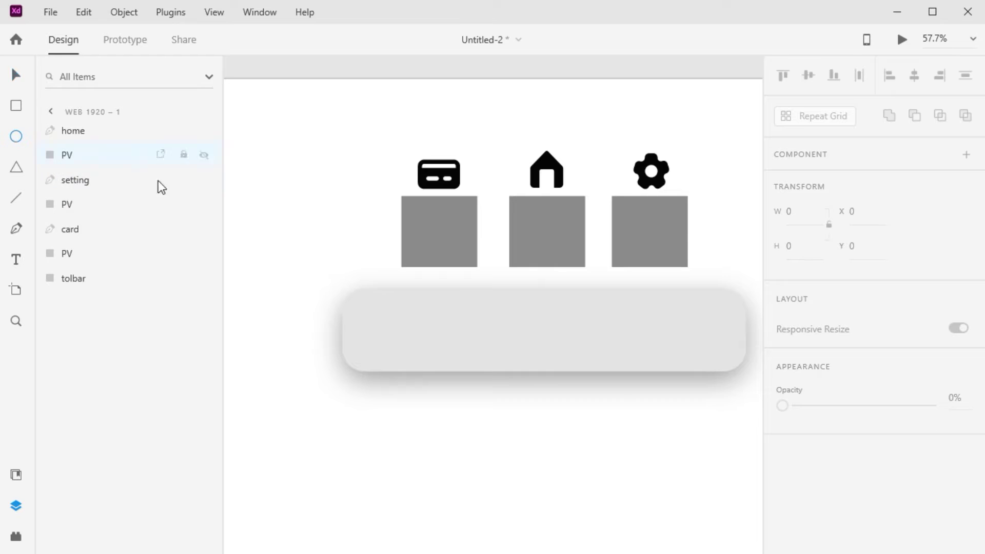
key("v")
left_click(67, 157)
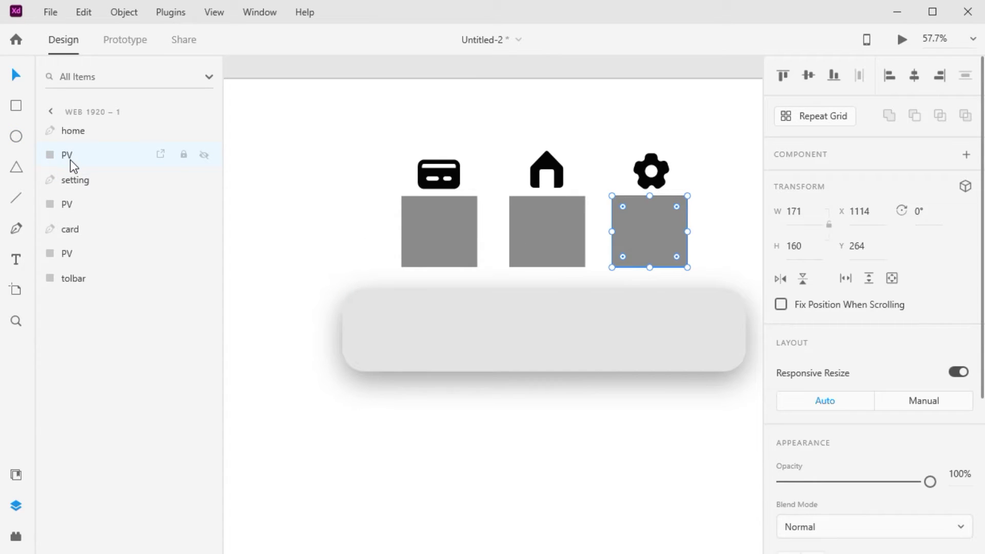
mouse_move(70, 154)
left_mouse_down()
mouse_move(69, 194)
mouse_move(66, 152)
left_mouse_up()
left_click(70, 205)
left_click(67, 252)
left_click(256, 279)
- Draw a circle about 120 px wide centred on the card icon and move it to the blank area beside the icon
left_click(7, 139)
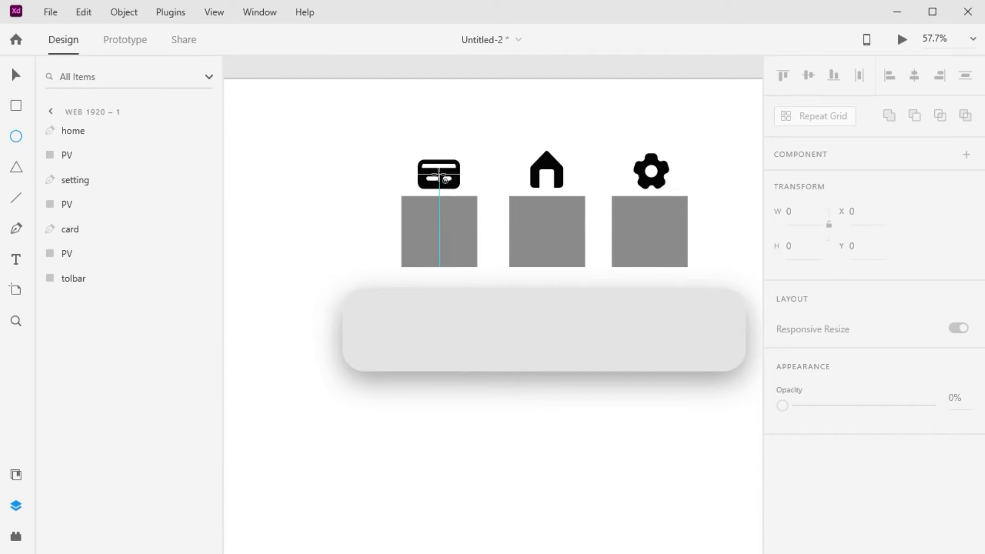
mouse_move(407, 138)
left_mouse_down()
mouse_move(482, 228)
mouse_move(468, 206)
mouse_move(469, 224)
left_mouse_up()
key("v")
mouse_move(439, 167)
left_mouse_down()
mouse_move(516, 185)
mouse_move(547, 167)
mouse_move(650, 165)
mouse_move(347, 169)
left_mouse_up()
- Turn off the circle's border and fill the circle with red
scroll(821, 404, "down", 5)
left_click(810, 384)
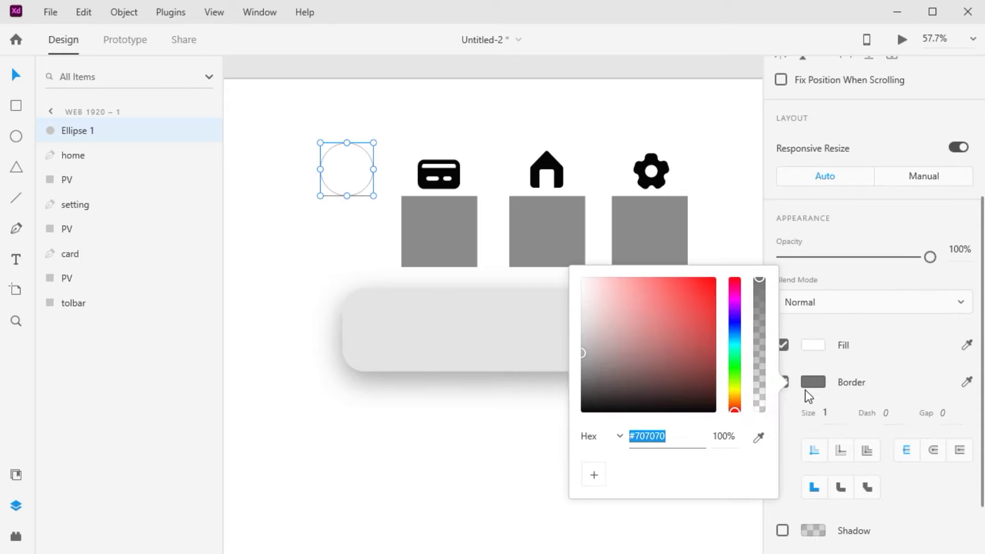
left_click_drag(685, 316, 707, 286)
left_click(847, 370)
left_click(783, 382)
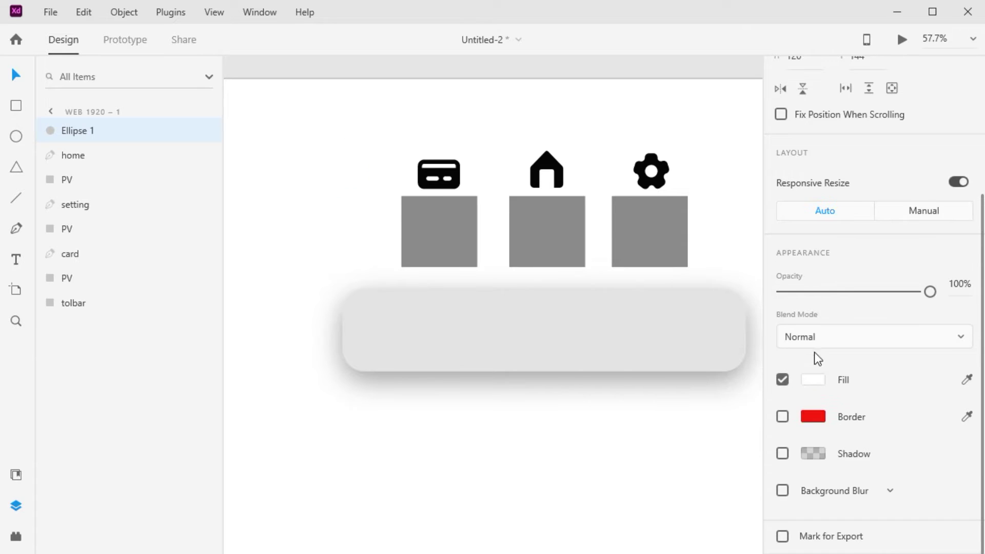
left_click(814, 384)
left_click_drag(697, 313, 703, 299)
left_click(344, 300)
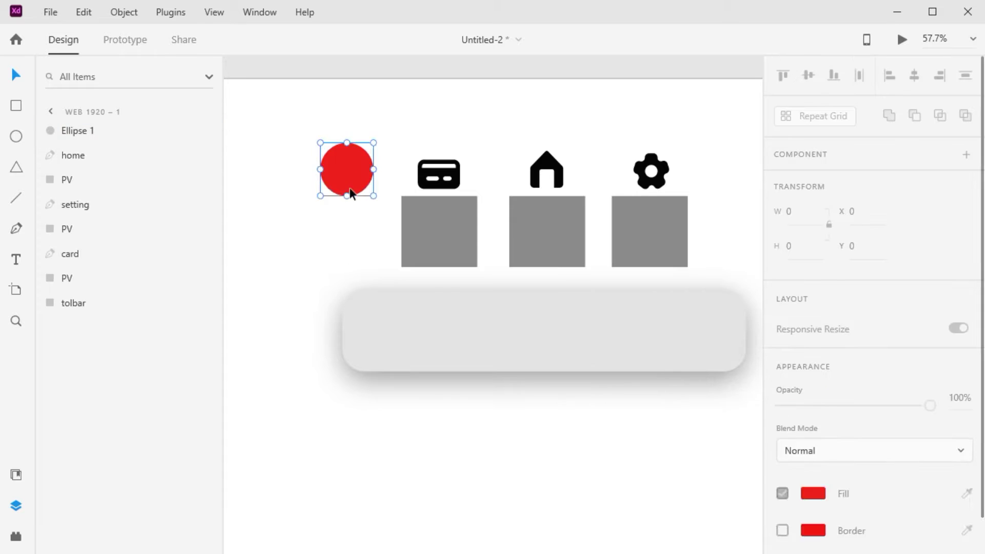
- Shift the red circle slightly down and duplicate it twice in place
left_click_drag(349, 171, 347, 190)
key("ctrl+d")
key("ctrl+d")
- Place one red circle on each grey square and move each circle's layer directly above its matching PV layer
left_click(275, 248)
left_click(352, 199)
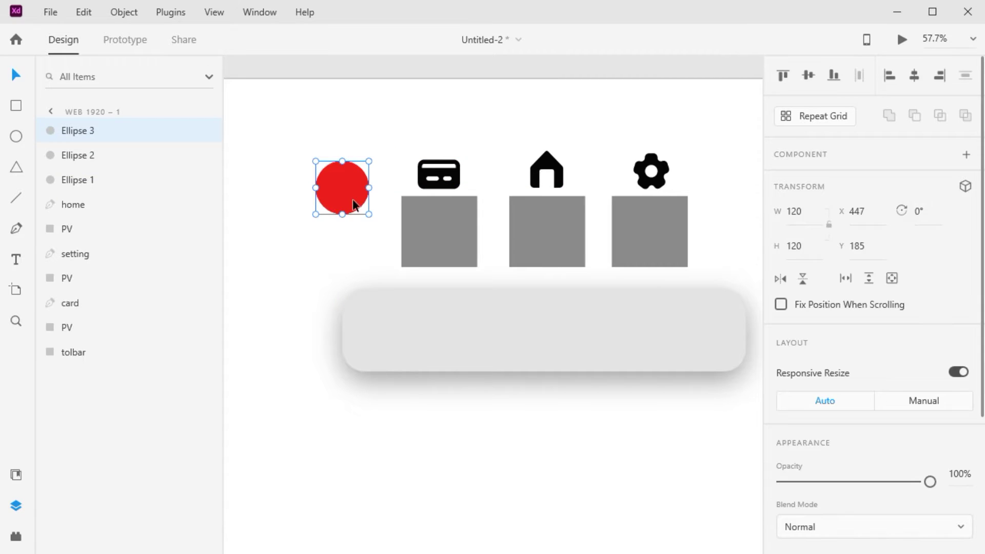
left_click_drag(353, 197, 445, 233)
left_click_drag(75, 134, 76, 308)
left_click_drag(339, 183, 544, 228)
left_click_drag(77, 130, 81, 198)
left_click_drag(357, 184, 666, 223)
left_click_drag(66, 131, 82, 237)
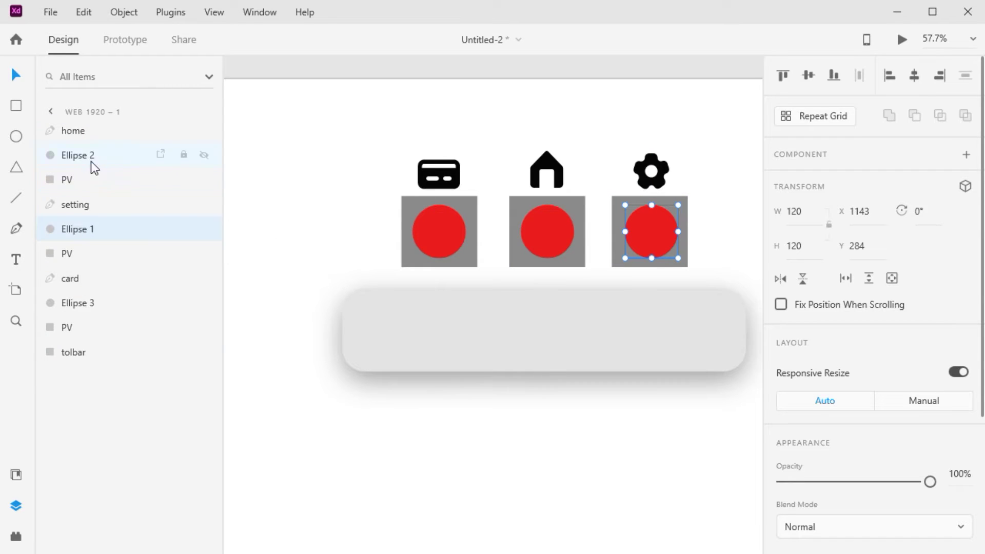
left_click(72, 159)
left_click(274, 303)
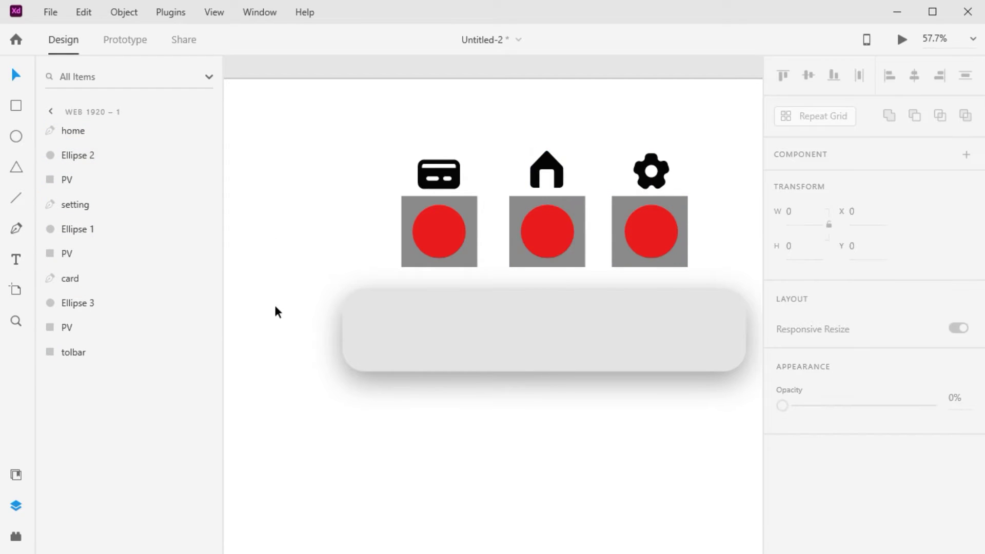
- Select all three red circles with their grey squares and move them up together behind the icons
left_click(443, 231)
left_click(520, 255, "shift")
left_click(633, 249, "shift")
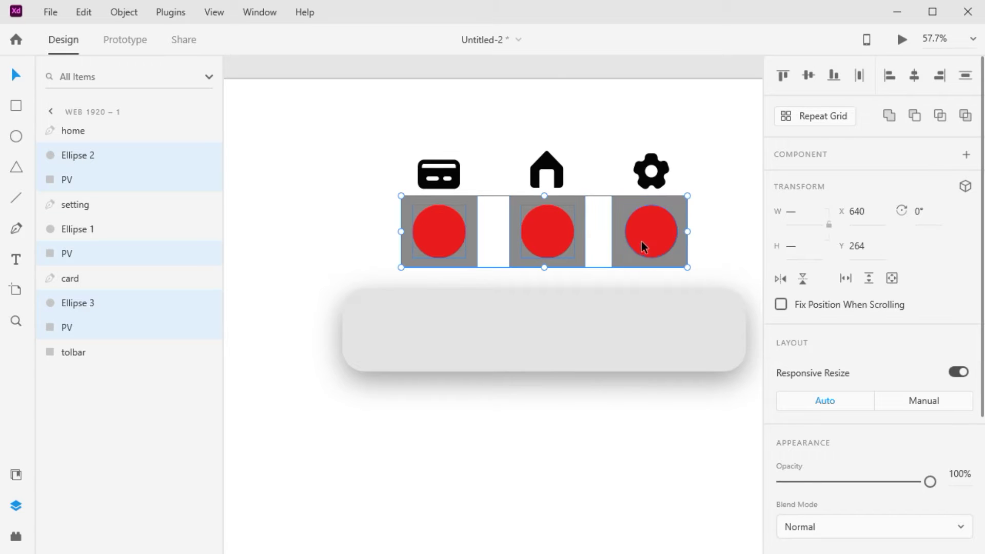
left_click_drag(644, 237, 644, 181)
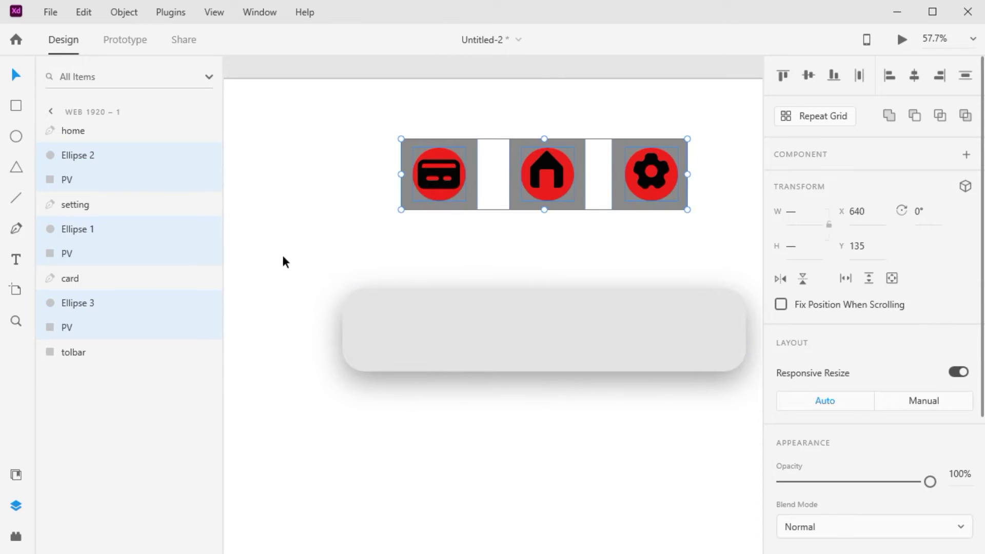
left_click(288, 240)
- Mask the home icon's red circle and grey square with the home shape
left_click(77, 155)
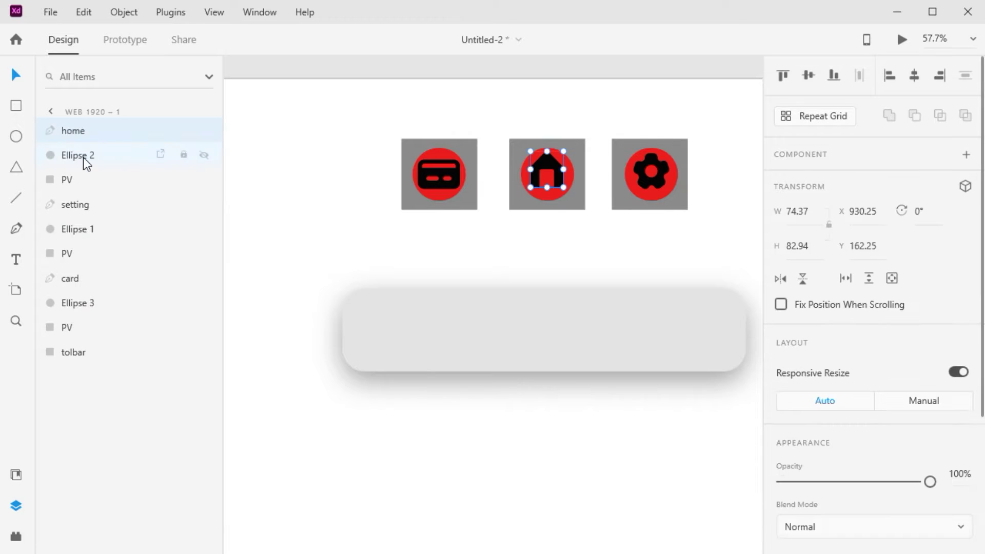
left_click(80, 180, "shift")
right_click(548, 180)
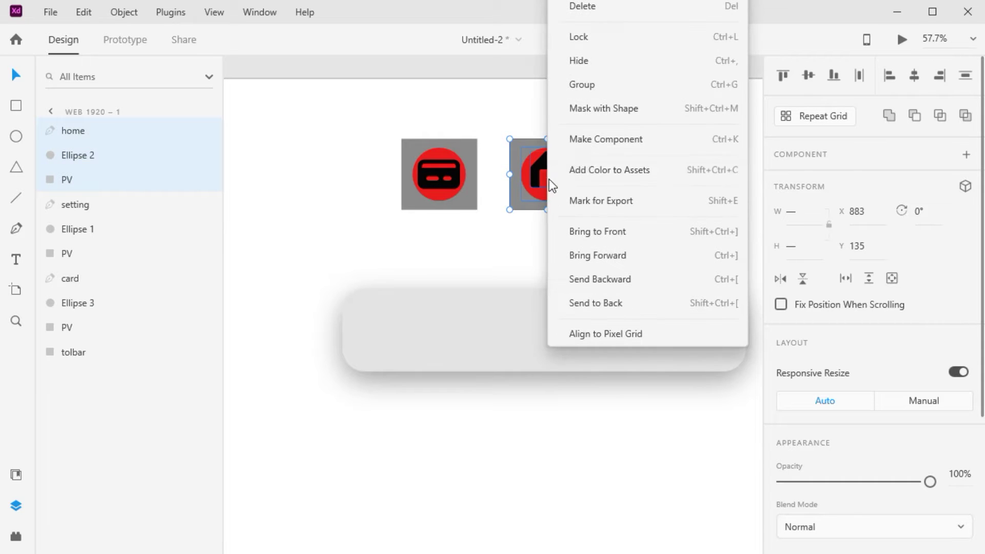
left_click(594, 109)
left_click(361, 118)
- Mask the circles and squares behind the card and gear icons with their respective icon shapes
left_click_drag(361, 118, 452, 202)
right_click(444, 171)
left_click(509, 110)
left_click_drag(589, 124, 647, 177)
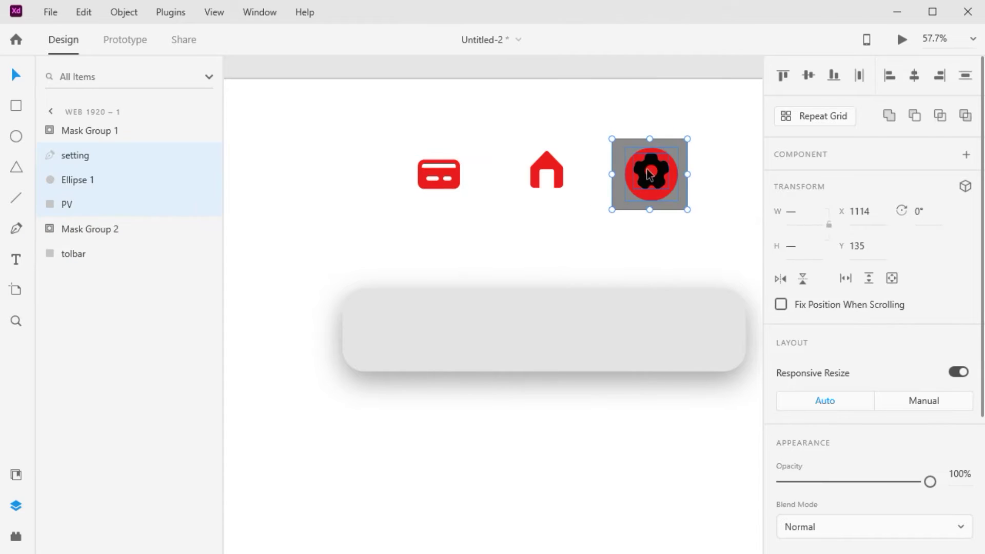
right_click(647, 177)
left_click(693, 109)
- Move the red circles inside the home and gear mask groups down below their icons so both icons show grey
left_click(547, 197)
double_click(546, 198)
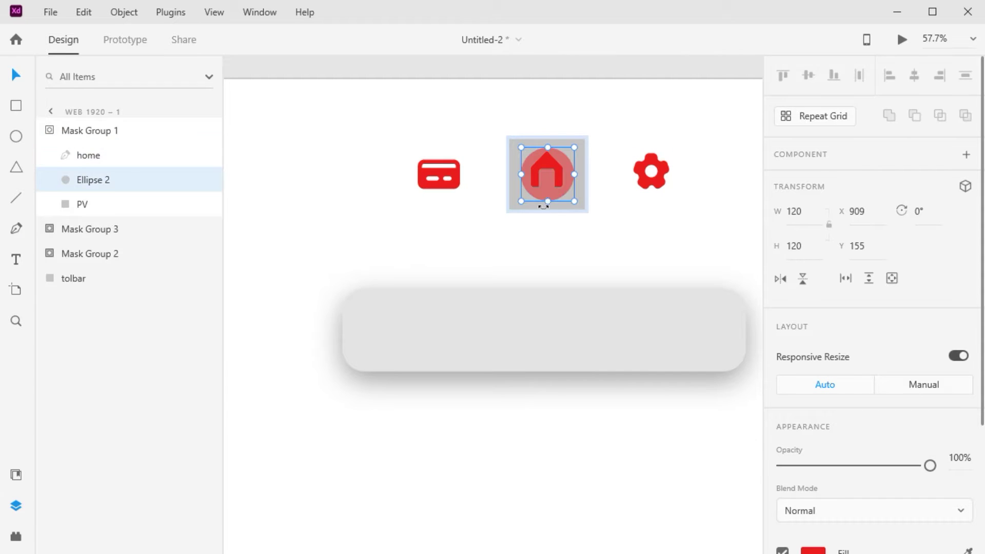
left_click_drag(545, 198, 545, 241)
left_click(649, 179)
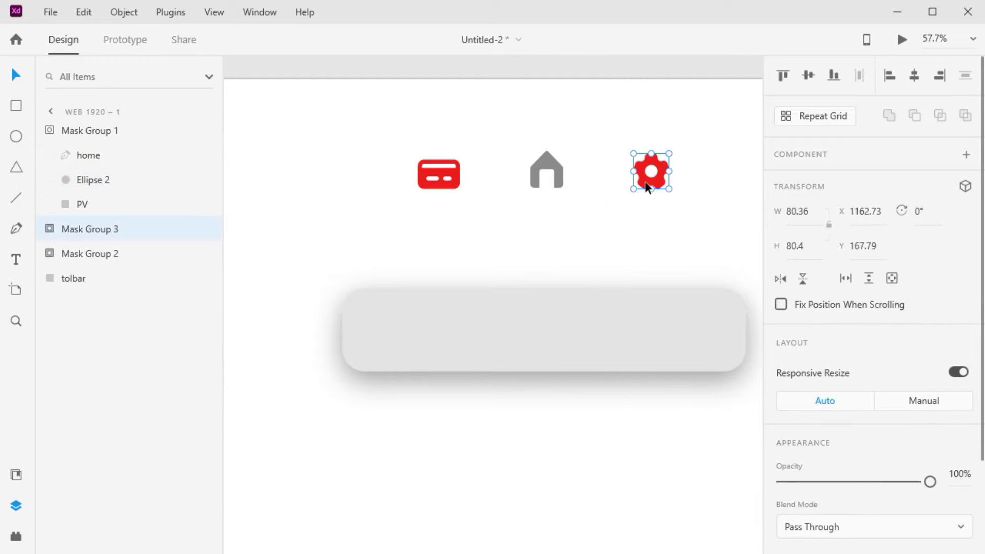
double_click(650, 197)
left_click_drag(650, 196, 650, 236)
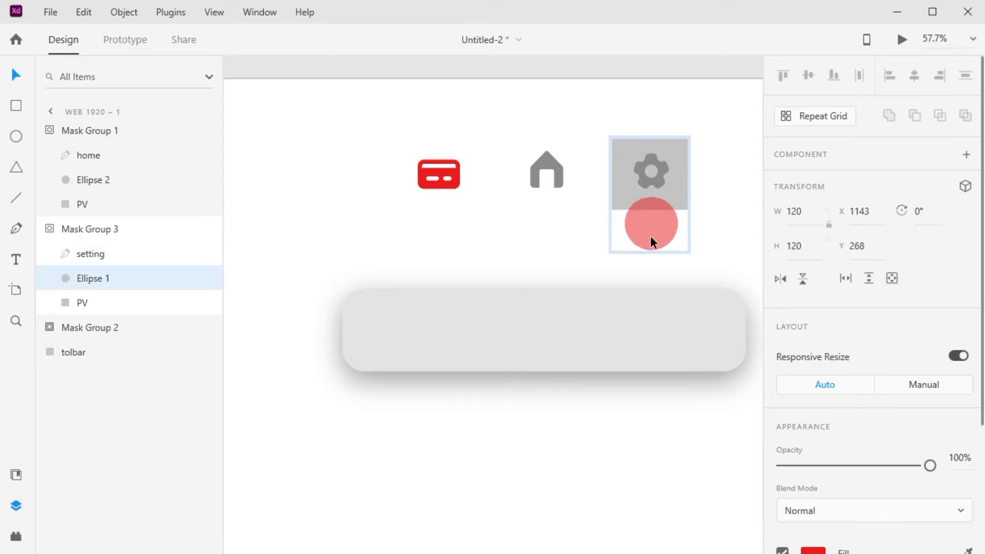
left_click(309, 245)
- Select the three masked icons and move them together onto the rounded toolbar
left_click(446, 174)
left_click(547, 171, "shift")
left_click(650, 172, "shift")
left_click_drag(543, 169, 544, 323)
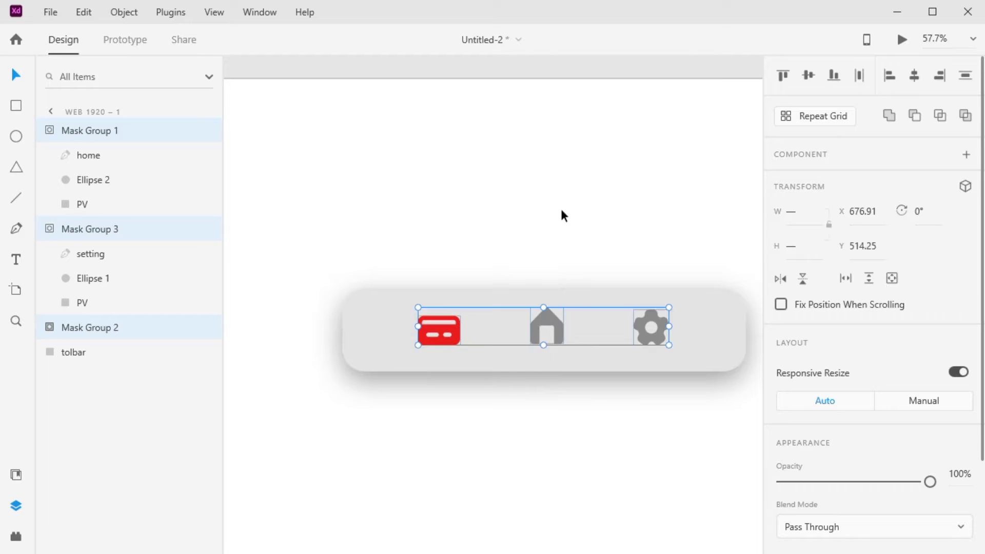
left_click(563, 216)
- Select the card, home and gear icons and nudge them slightly down to centre them on the toolbar
scroll(556, 343, "down", 4)
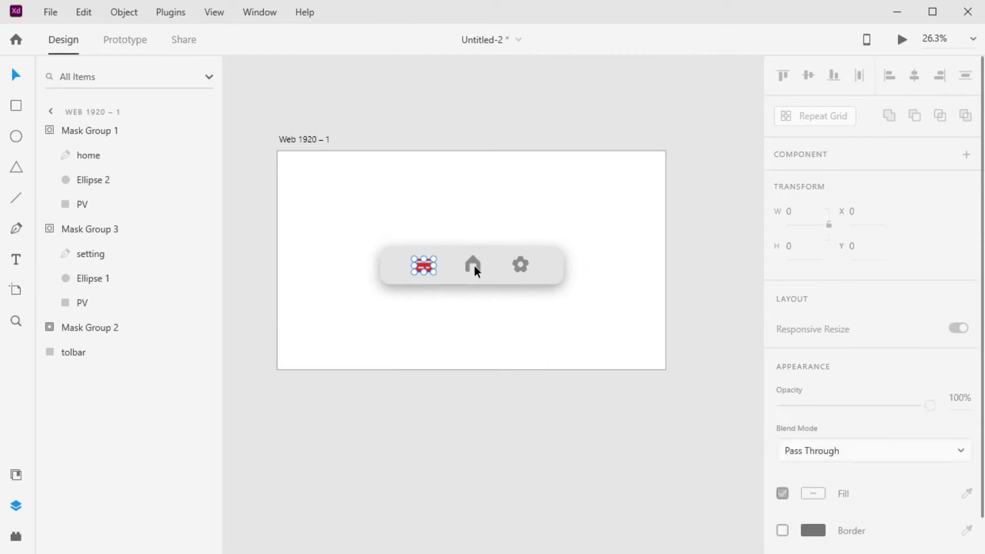
left_click(427, 270)
left_click(473, 265, "shift")
left_click(520, 264, "shift")
key("alt")
key("Down")
key("Down")
left_click(536, 337)
- Duplicate the Web 1920 – 1 artboard twice to get three artboards side by side
left_click(310, 139)
left_click(318, 142)
left_click(312, 139)
key("ctrl+d")
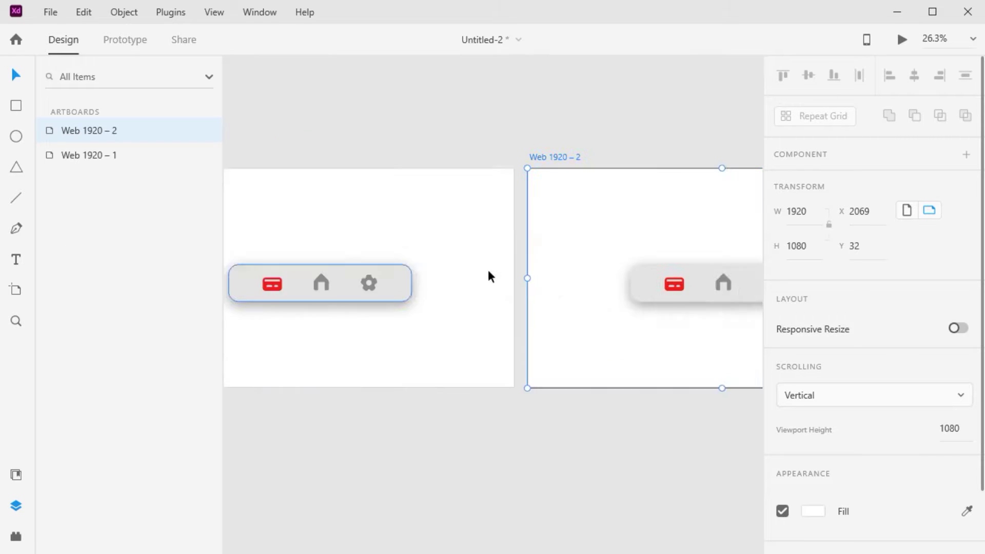
scroll(488, 269, "down", 4)
left_click_drag(387, 376, 427, 329)
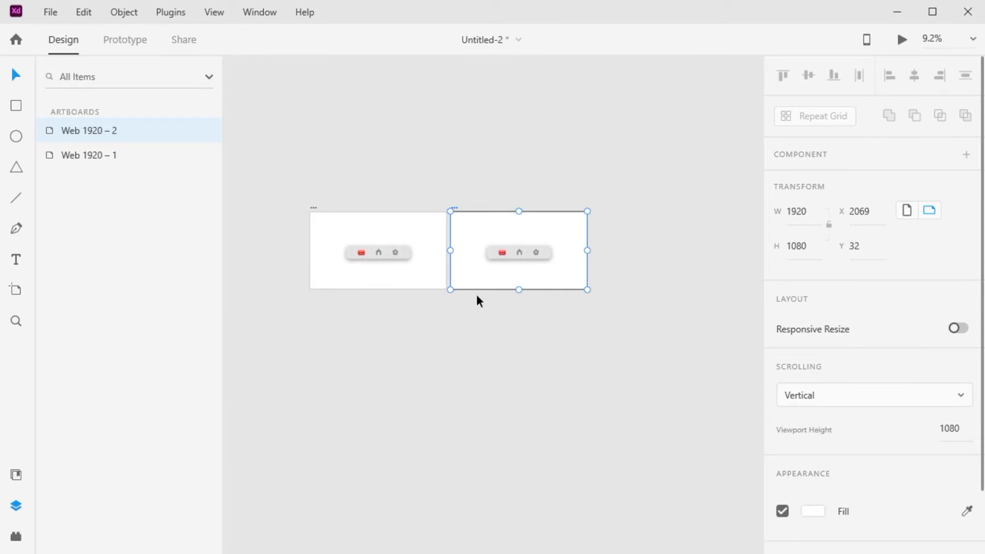
key("ctrl+d")
left_click(558, 347)
left_click_drag(558, 348, 539, 358)
- On Web 1920 – 2, raise the red circle behind the home icon and lower the one behind the card icon
scroll(356, 279, "up", 8)
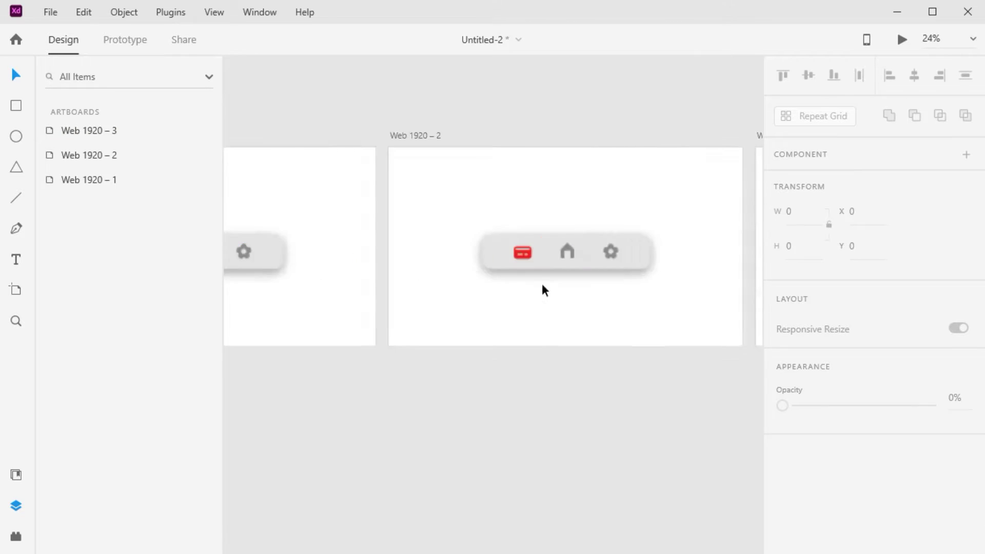
double_click(445, 240)
left_click(442, 289)
left_click_drag(442, 290, 445, 258)
left_click(376, 250)
double_click(365, 248)
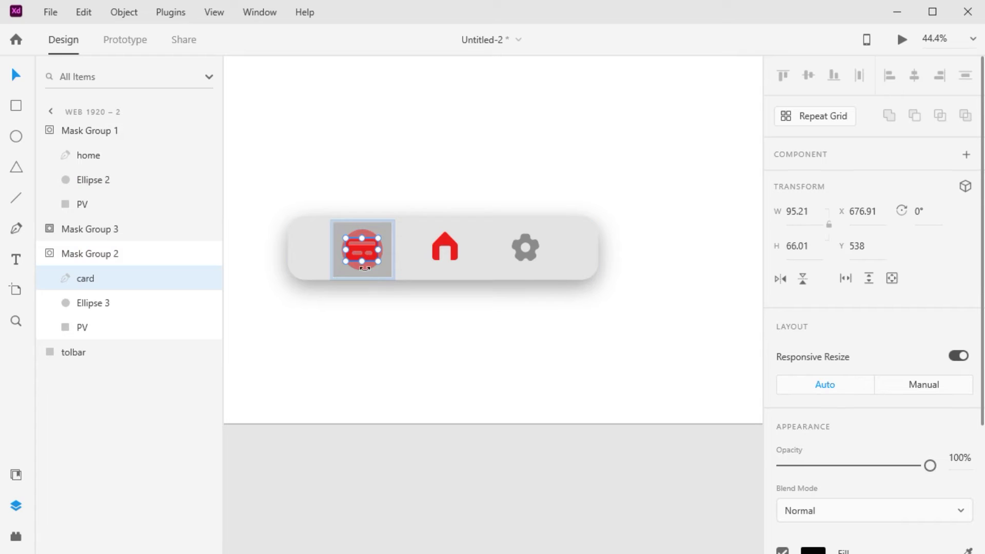
left_click(364, 266)
left_click_drag(365, 266, 371, 300)
left_click(445, 341)
- On Web 1920 – 3, move the gear mask group's red circle up behind the icon so it shows red
scroll(448, 344, "down", 2)
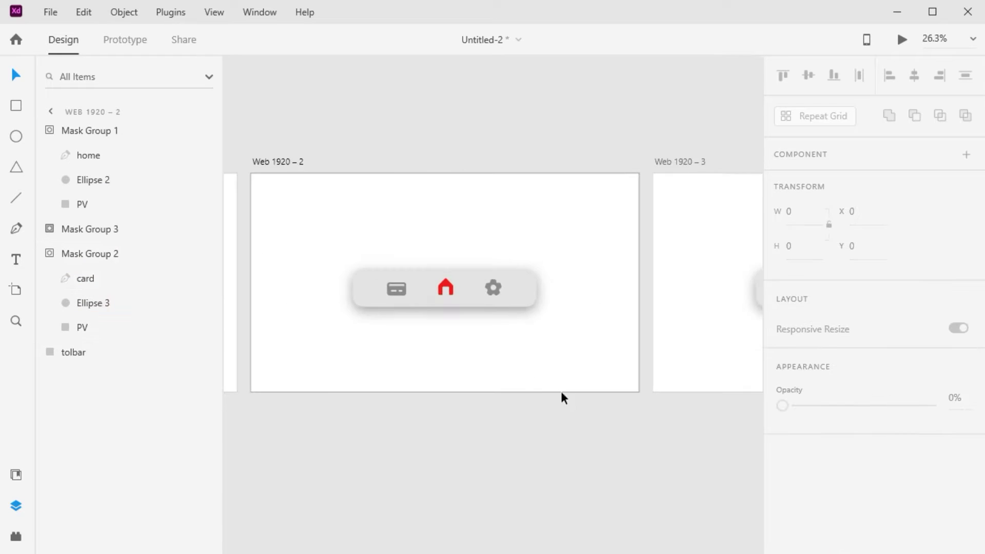
left_click_drag(561, 391, 267, 354)
left_click_drag(497, 320, 401, 331)
scroll(499, 285, "up", 1)
left_click(498, 257)
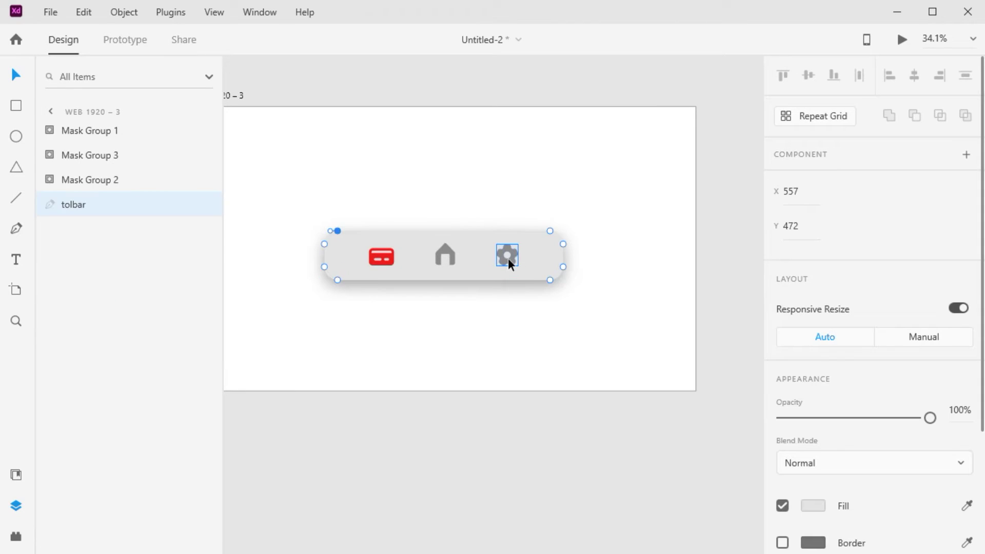
double_click(508, 258)
double_click(504, 258)
left_click(505, 283)
left_click_drag(505, 285, 504, 259)
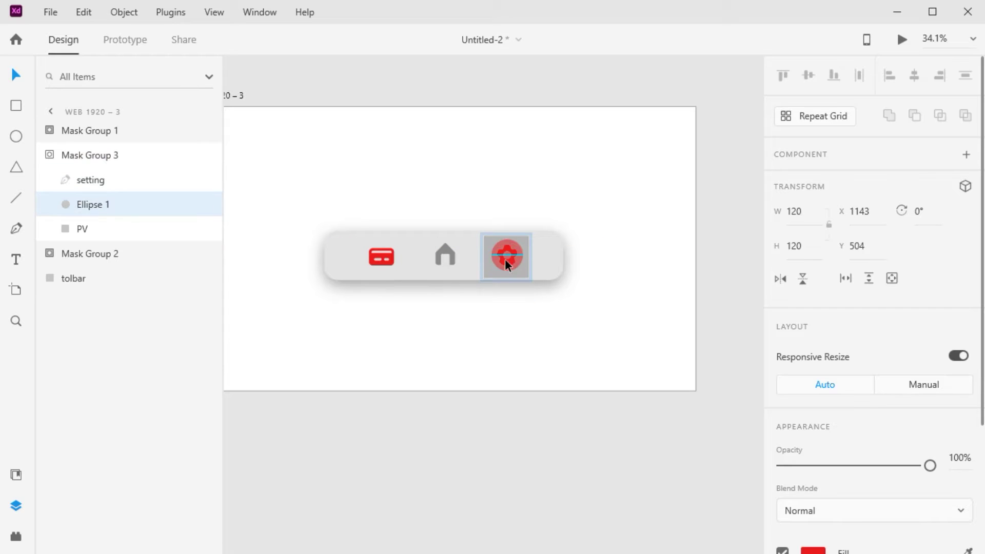
- On Web 1920 – 3, move the card mask group's red circle down below the icon so it shows grey
double_click(383, 263)
left_click(383, 265)
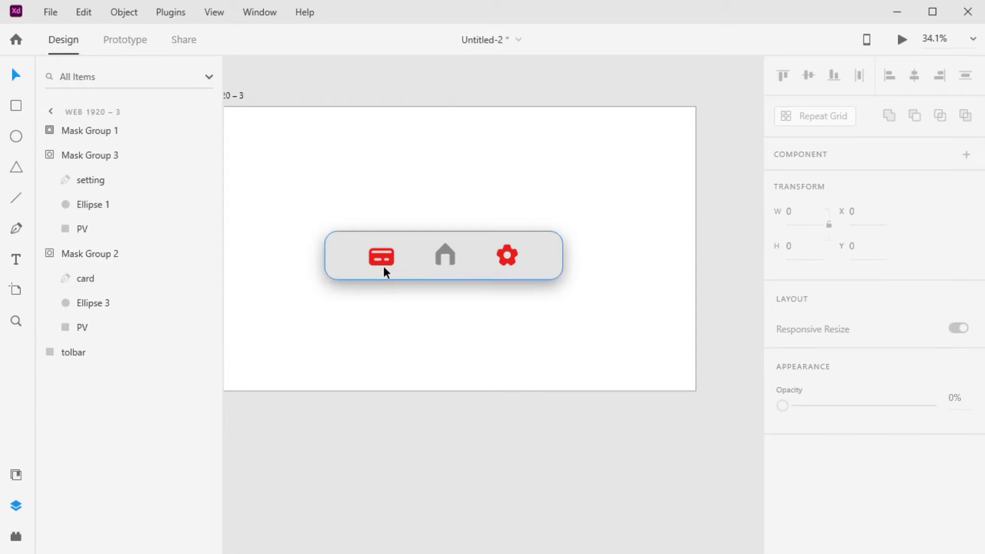
scroll(380, 267, "up", 2)
scroll(380, 267, "up", 3)
double_click(402, 270)
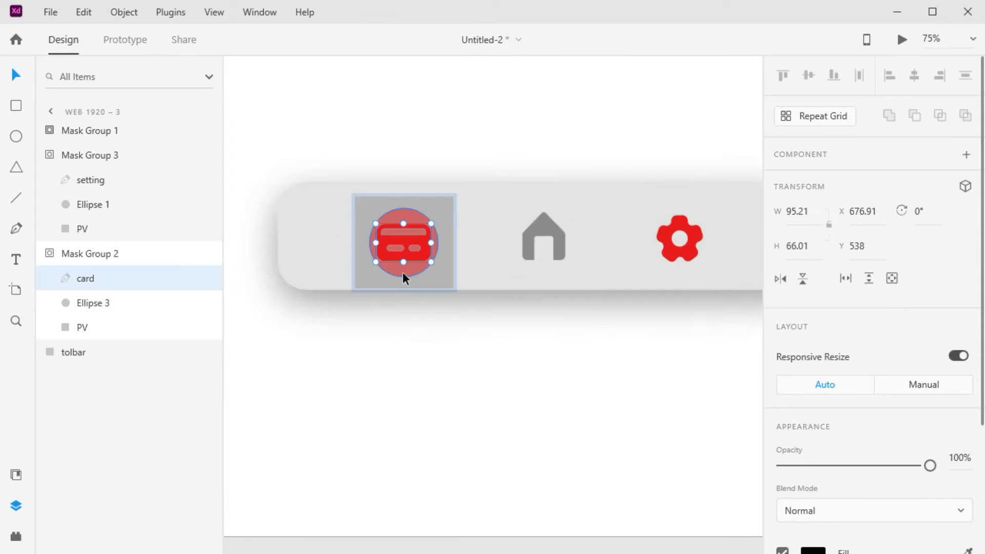
left_click(409, 271)
left_click_drag(409, 271, 412, 318)
left_click(524, 379)
- On Web 1920 – 2, lower the home icon's red circle and raise the card icon's circle so only the card shows red
scroll(525, 379, "down", 6)
left_click_drag(426, 388, 551, 313)
scroll(539, 310, "up", 2)
double_click(516, 257)
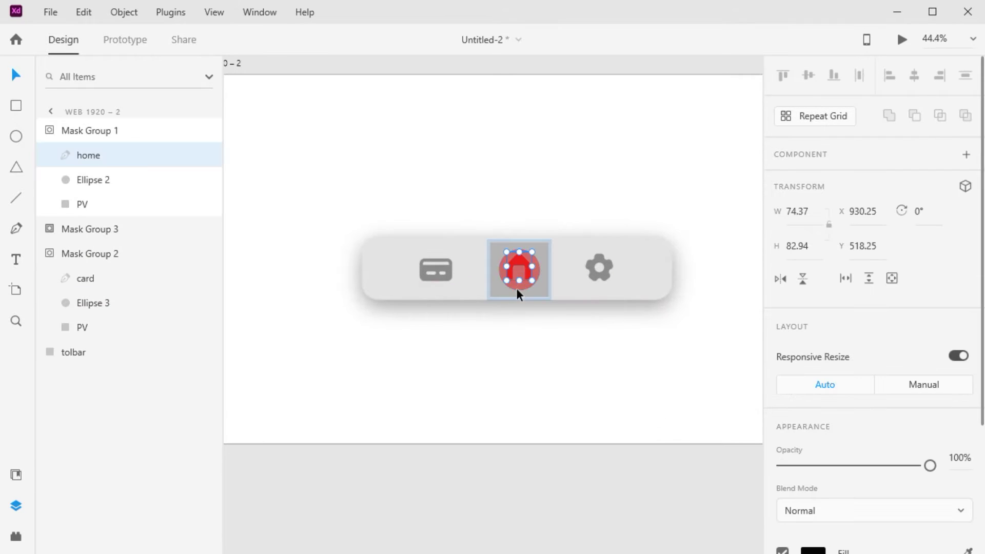
left_click(521, 277)
left_click_drag(521, 277, 526, 327)
left_click(426, 268)
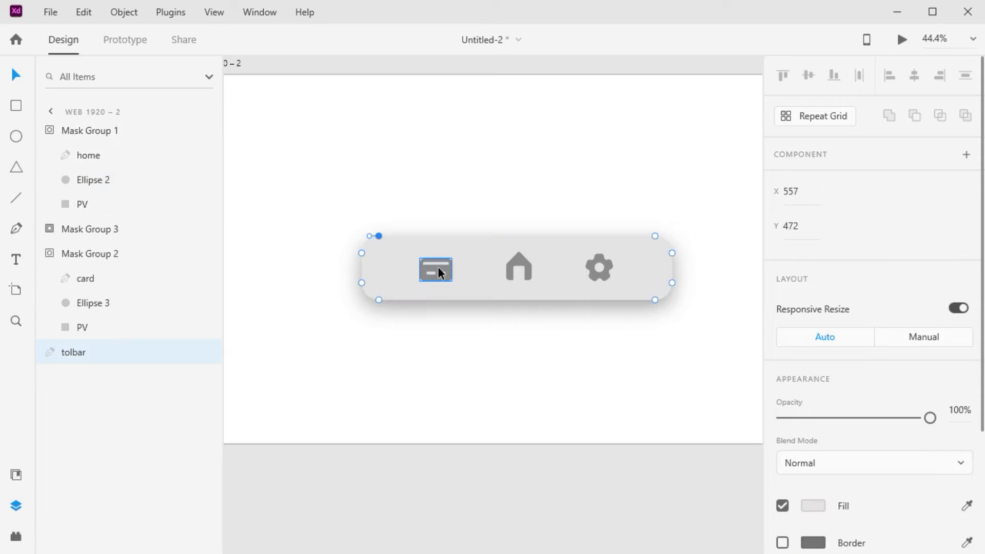
double_click(437, 267)
left_click_drag(441, 296, 443, 262)
left_click(433, 352)
- On Web 1920 – 1, move the card mask group's red circle down below the icon so it shows grey
scroll(433, 353, "down", 2)
left_click_drag(300, 389, 539, 245)
scroll(518, 243, "up", 2)
left_click(386, 226)
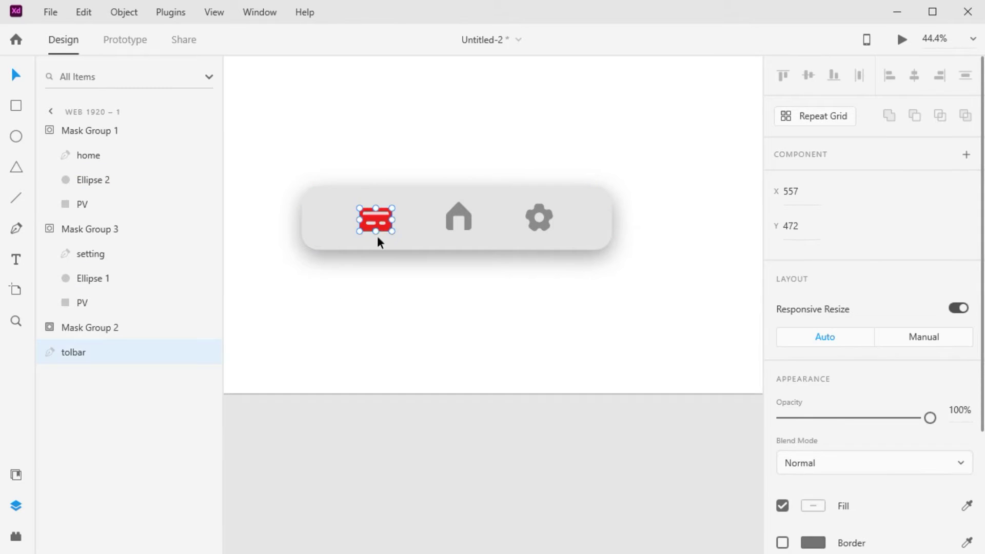
double_click(380, 235)
left_click(378, 233)
left_click_drag(378, 233, 380, 271)
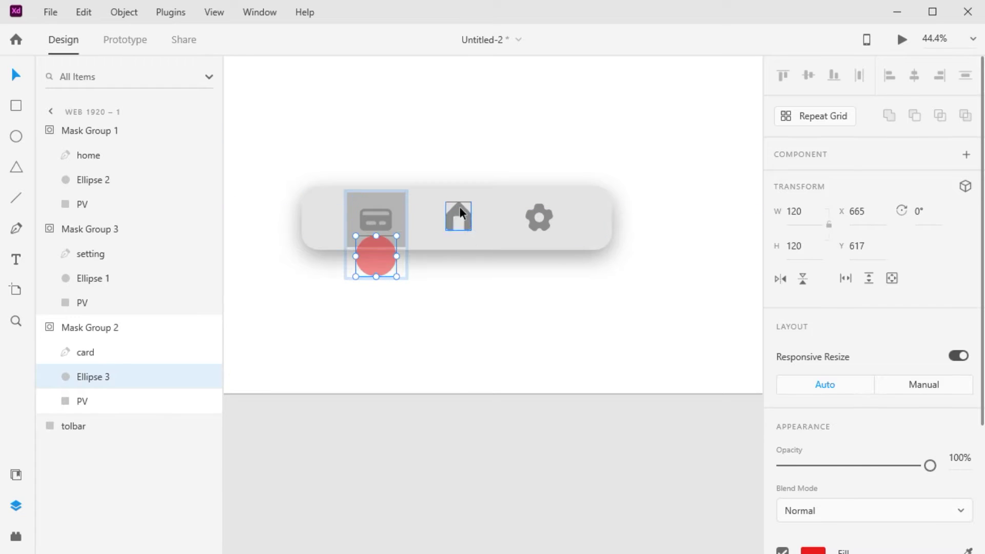
- On Web 1920 – 1, move the home mask group's red circle up behind the icon so it shows red
double_click(459, 217)
left_click(459, 253)
left_click_drag(459, 253, 460, 234)
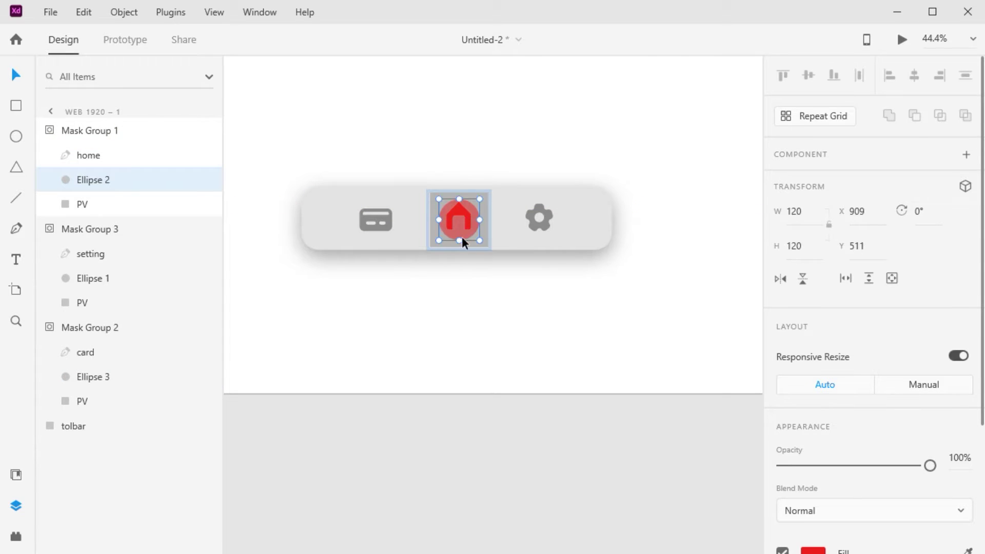
left_click(456, 288)
- Link the card icon on Web 1920 – 1 to Web 1920 – 2 with Auto-Animate and a 0.6 s duration
scroll(456, 288, "down", 9)
left_click_drag(649, 392, 451, 359)
scroll(451, 359, "down", 1)
scroll(451, 361, "down", 1)
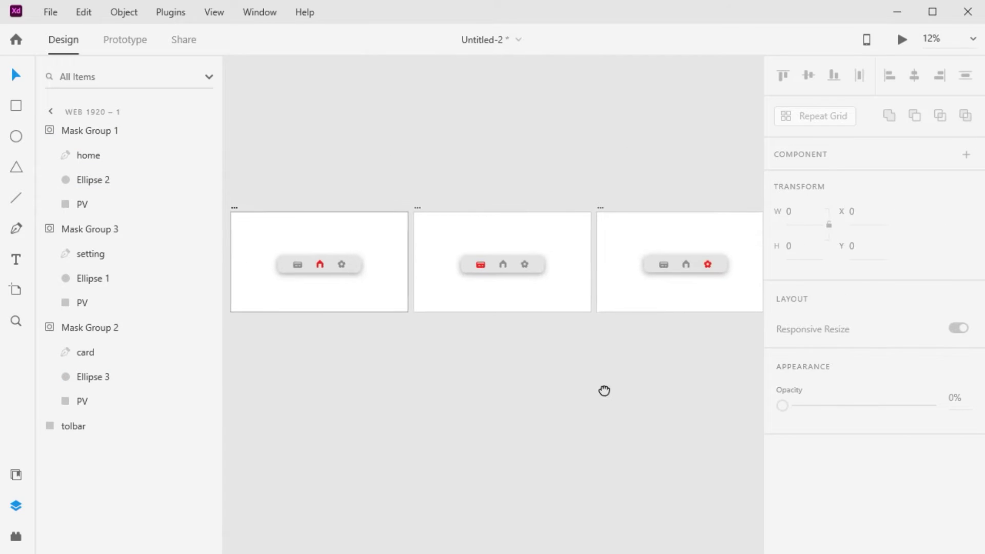
left_click(127, 39)
left_click(295, 280)
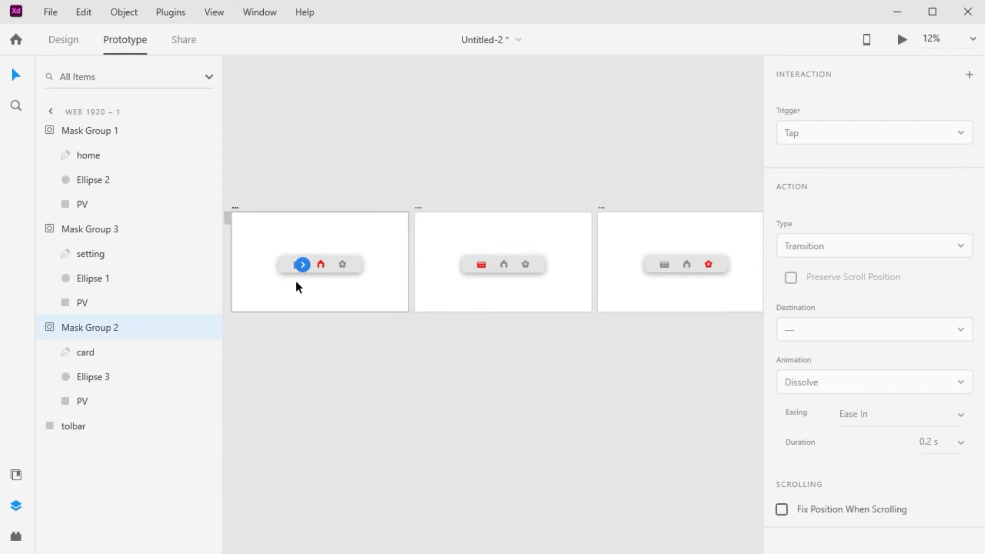
left_click_drag(303, 265, 443, 241)
left_click(896, 245)
left_click(815, 249)
left_click(961, 361)
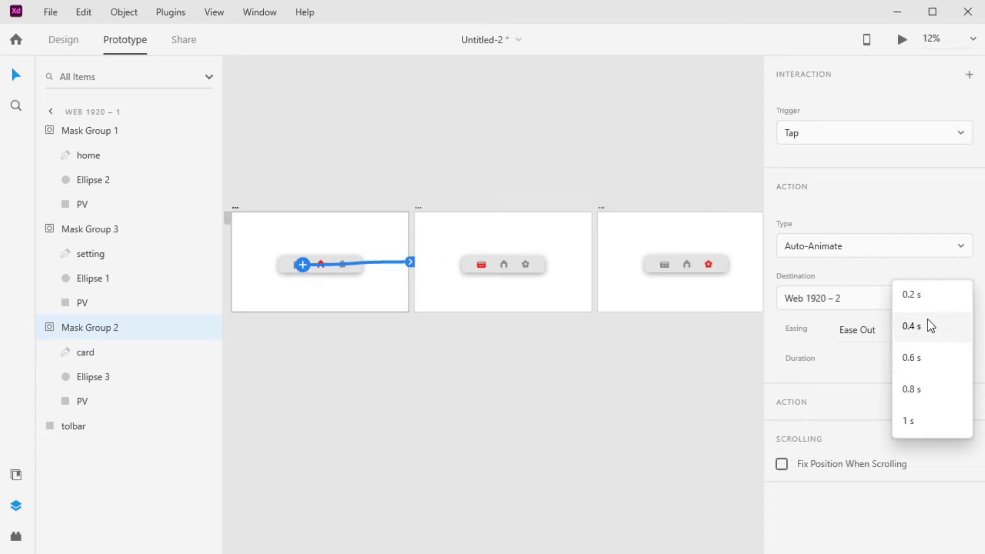
left_click(919, 358)
left_click(689, 365)
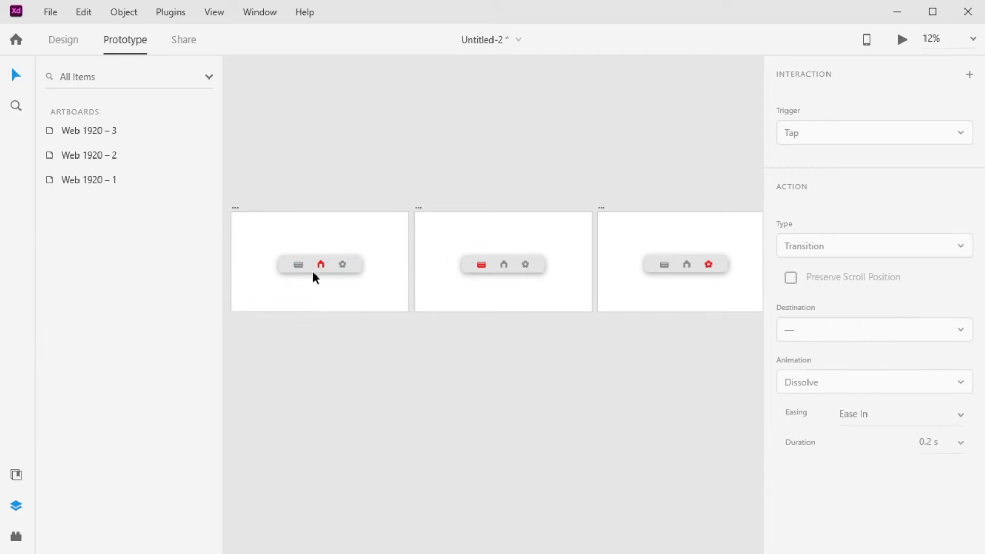
- Link the gear icon on Web 1920 – 1 to Web 1920 – 3
left_click(341, 262)
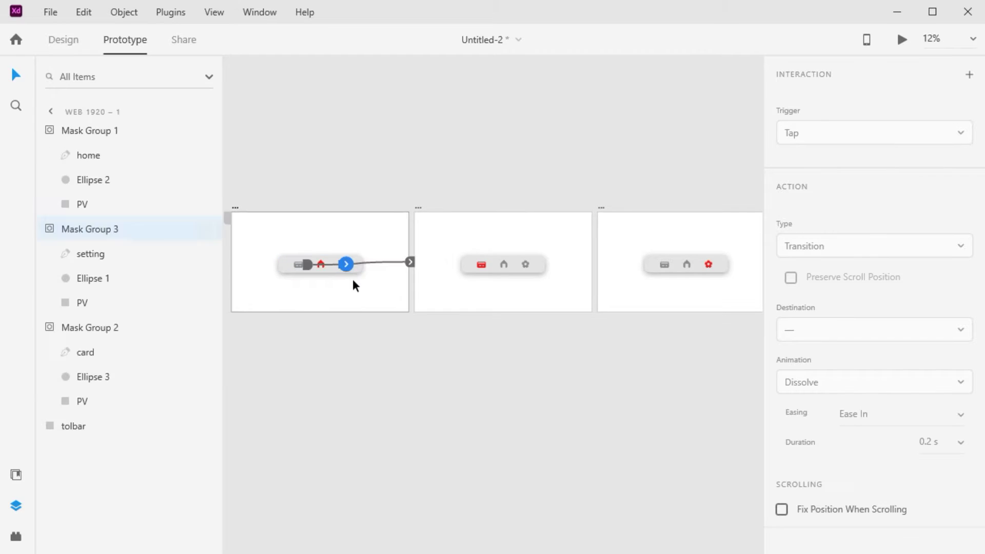
left_click_drag(368, 258, 666, 246)
left_click(601, 372)
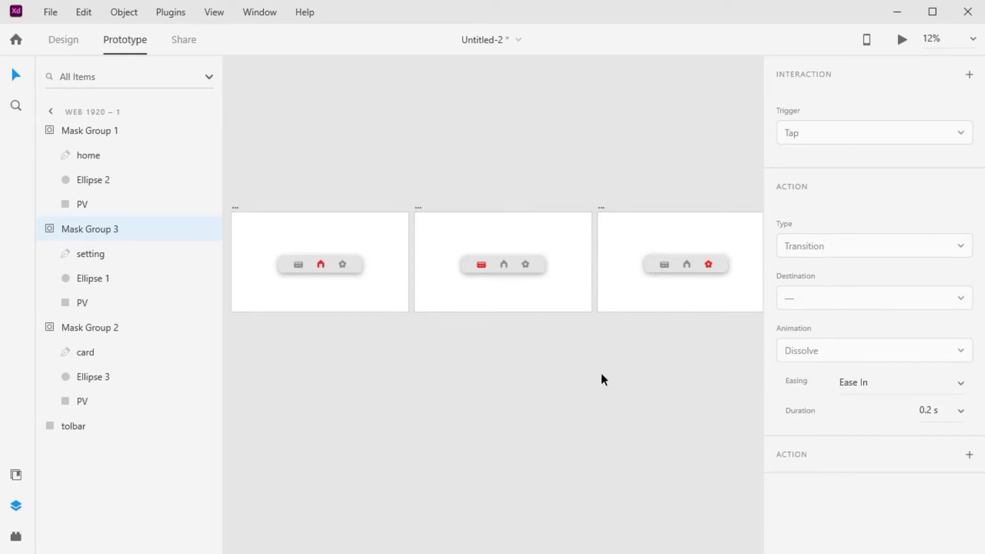
- Link the home icon on Web 1920 – 2 back to Web 1920 – 1 and wire up its gear icon
left_click(509, 268)
left_click_drag(507, 264, 336, 234)
left_click(525, 260)
left_click_drag(527, 265, 379, 279)
- Wire up the card and home icons on Web 1920 – 3 to the other artboards
left_click(667, 266)
left_click(686, 265)
left_click_drag(688, 266, 545, 241)
left_click(581, 353)
scroll(583, 349, "down", 2)
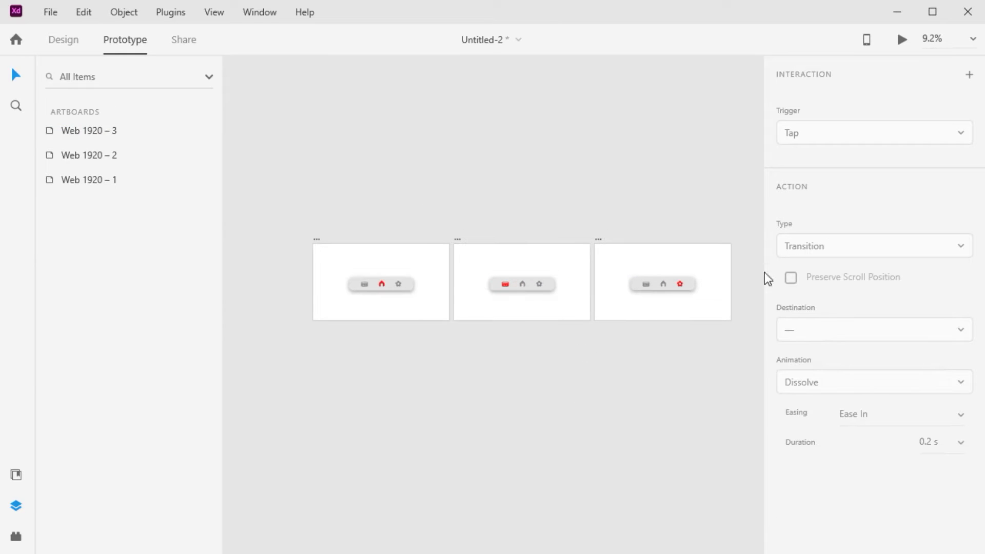
- Preview the prototype and test switching between the card, home and gear icons
left_click(901, 39)
left_click(503, 303)
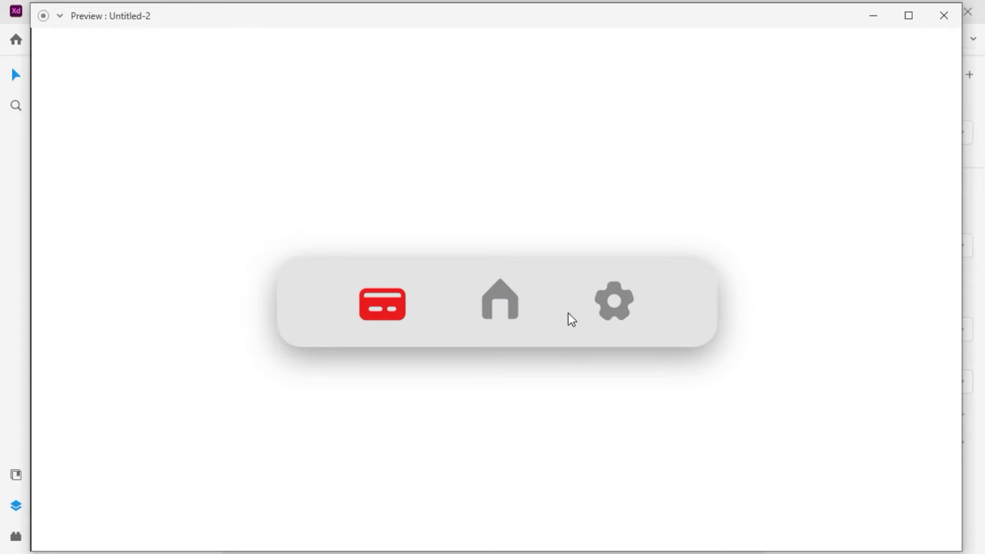
left_click(601, 315)
left_click(501, 302)
left_click(607, 306)
left_click(510, 302)
left_click(383, 302)
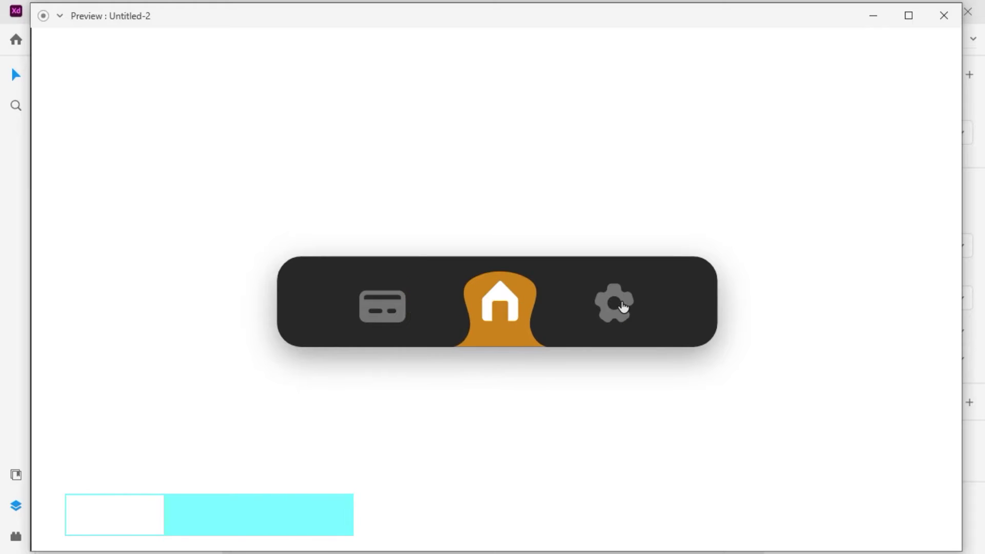
- Try the second menu's preview by switching the orange highlight between the gear, card and home icons
left_click(621, 307)
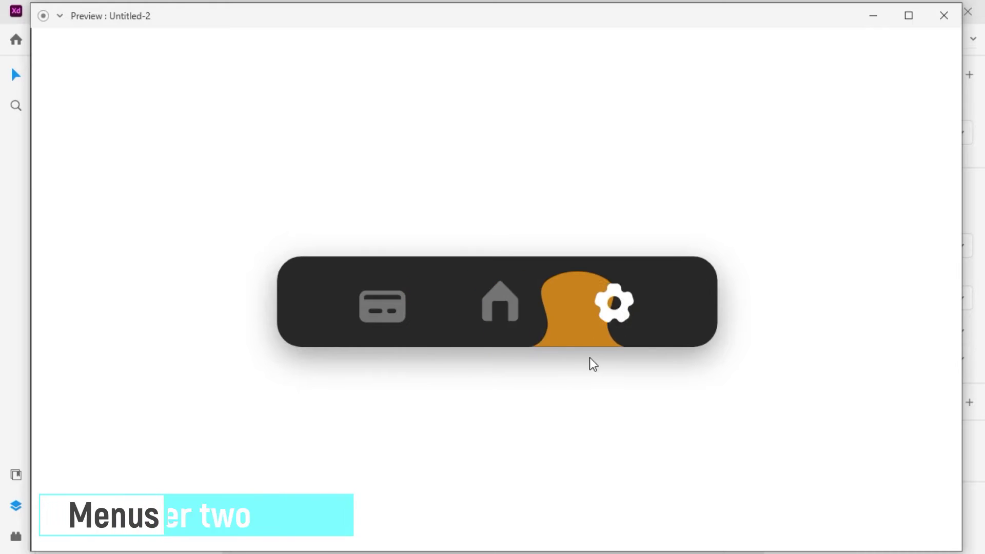
left_click(409, 324)
left_click(500, 291)
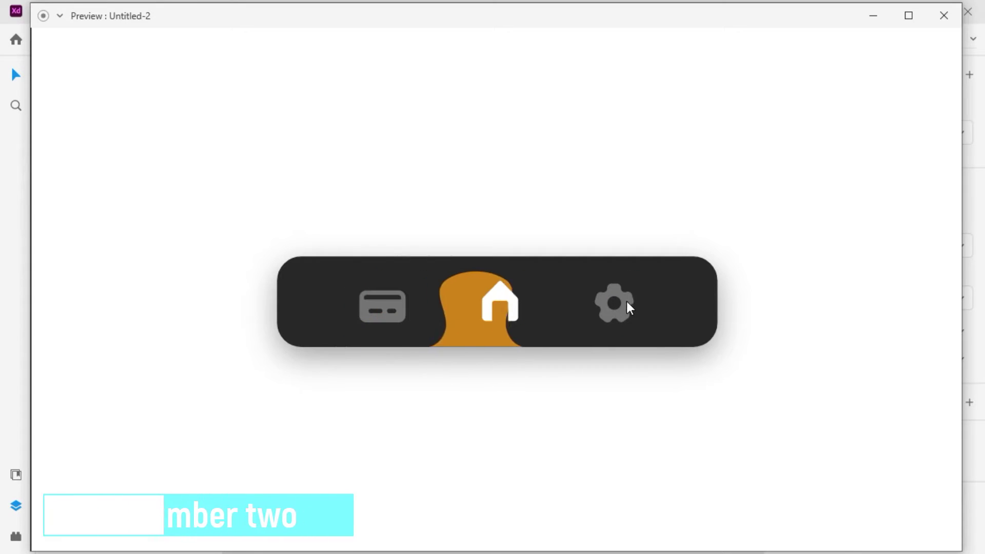
left_click(626, 301)
left_click(387, 312)
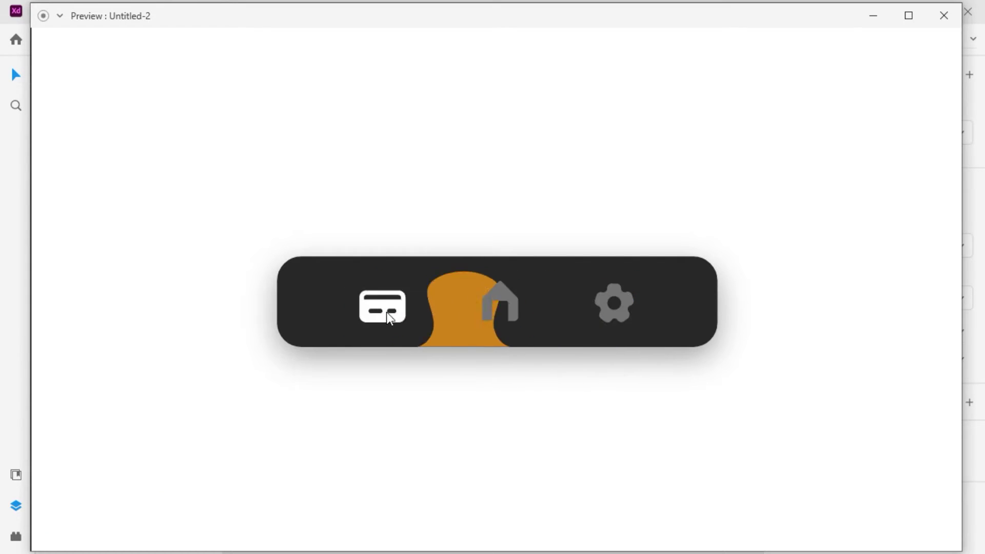
left_click(507, 298)
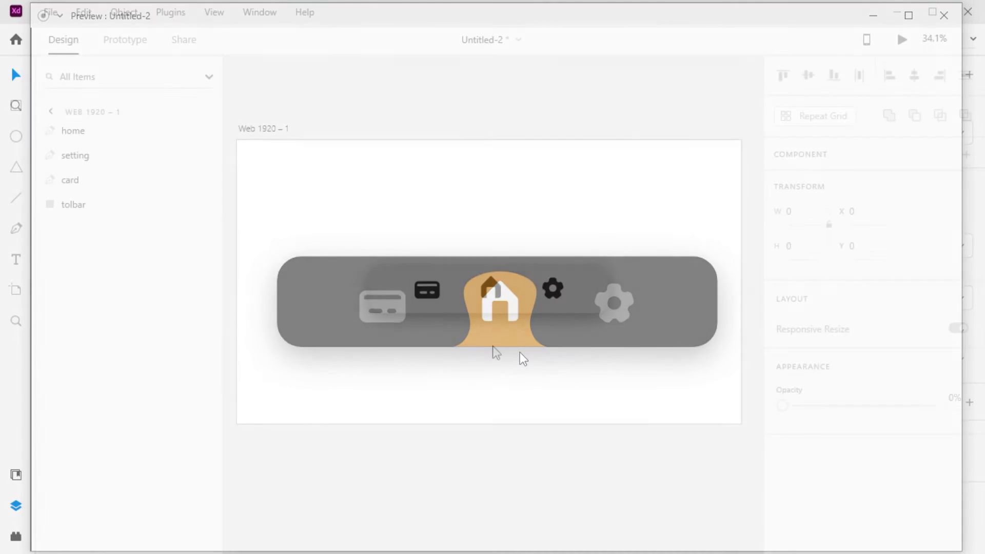
- Move the card, home and gear icons together to the empty area above the toolbar
scroll(483, 287, "up", 2)
left_click(418, 298)
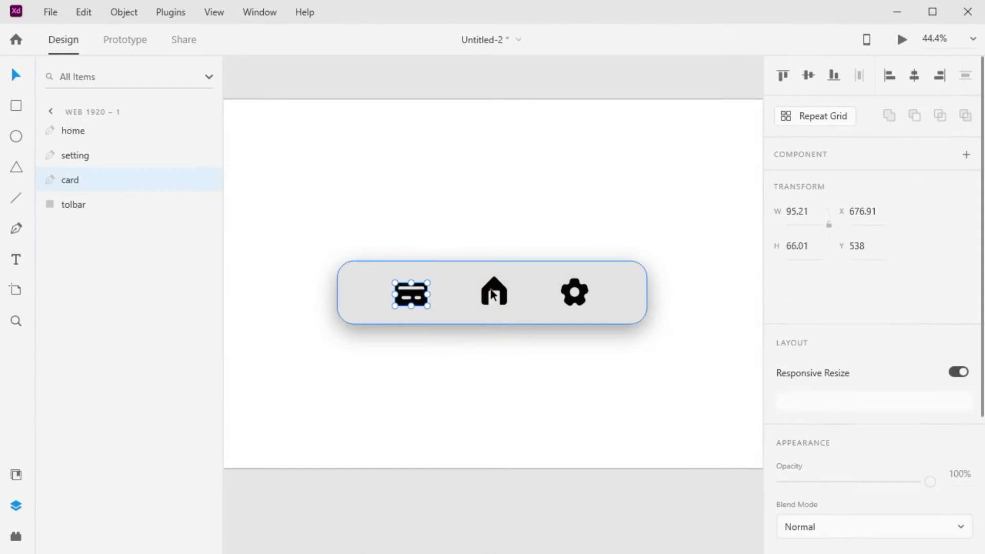
left_click(493, 296, "shift")
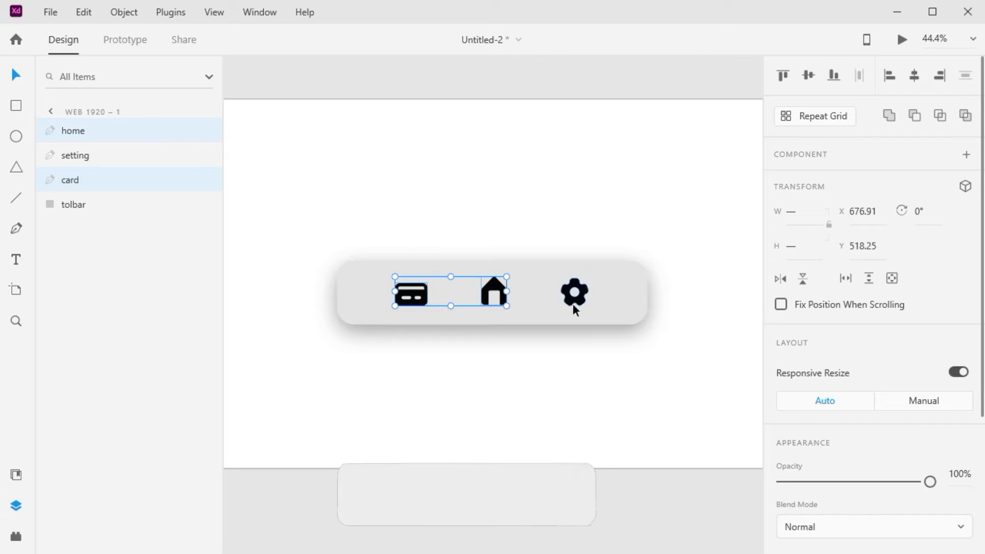
left_click(572, 302, "shift")
left_click_drag(572, 300, 574, 185)
left_click(543, 226)
scroll(483, 298, "up", 1)
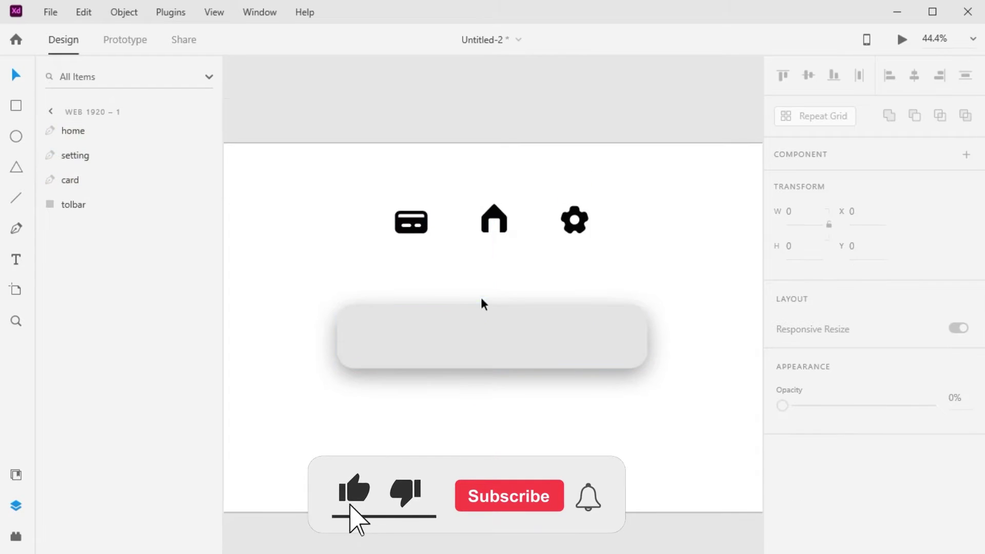
scroll(485, 292, "up", 1)
- Draw a square of about 121 × 121 just below the card icon and remove its border
left_click(16, 105)
mouse_move(362, 227)
left_mouse_down()
mouse_move(421, 293)
mouse_move(414, 279)
left_mouse_up()
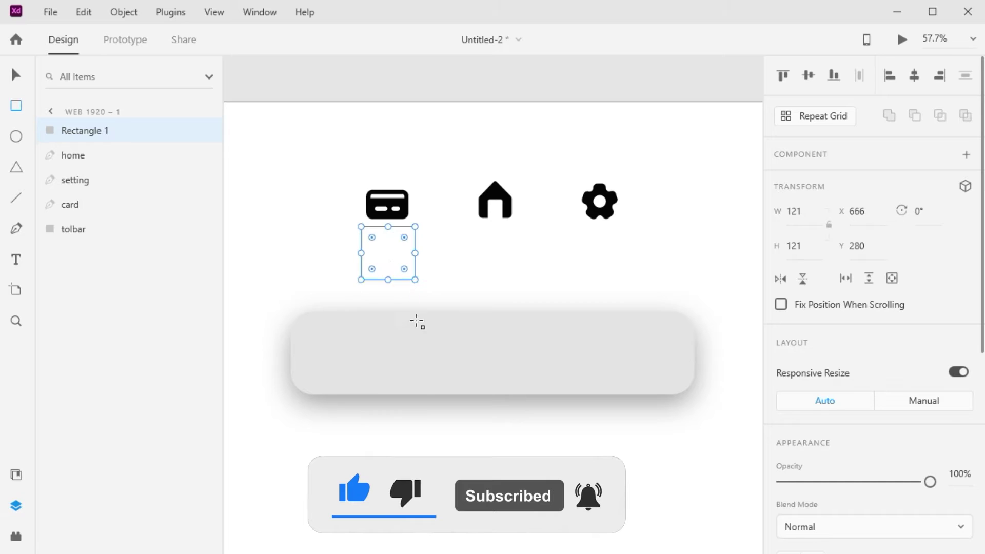
key("v")
left_click_drag(384, 249, 382, 248)
scroll(835, 464, "down", 5)
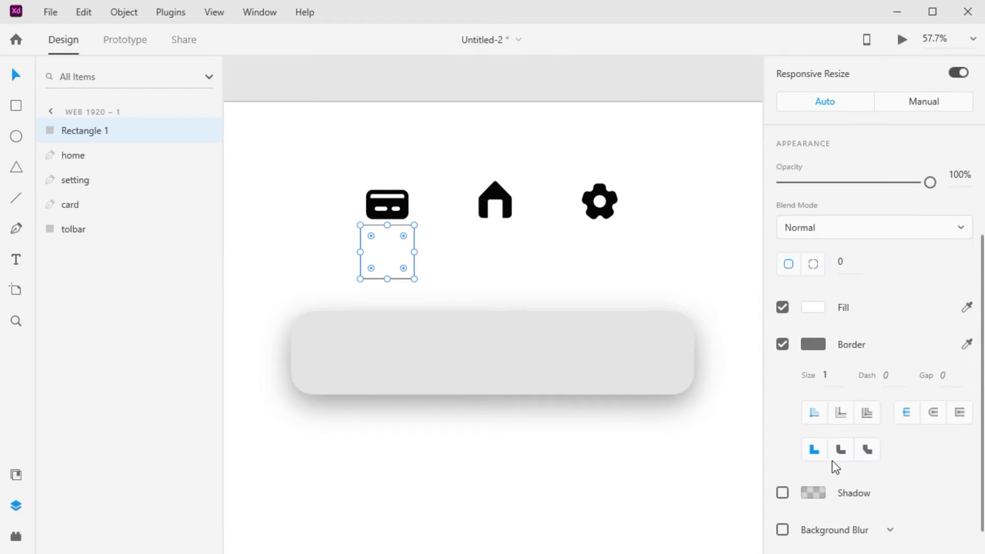
left_click(813, 308)
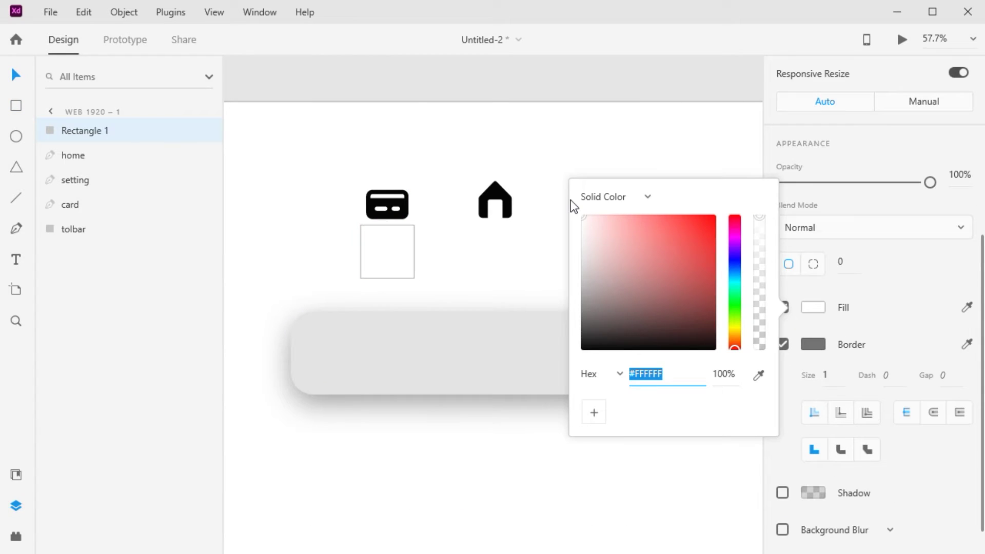
left_click(484, 282)
left_click(369, 259)
scroll(803, 415, "down", 4)
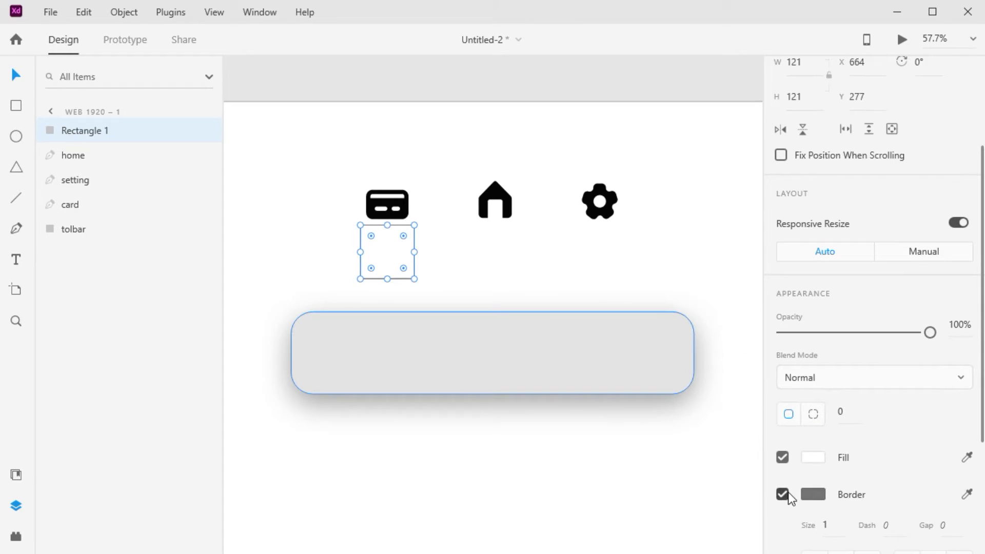
left_click(782, 493)
- Place the square over the card icon, rename it pv and order it directly beneath the card layer
left_click_drag(396, 264, 391, 207)
double_click(72, 131)
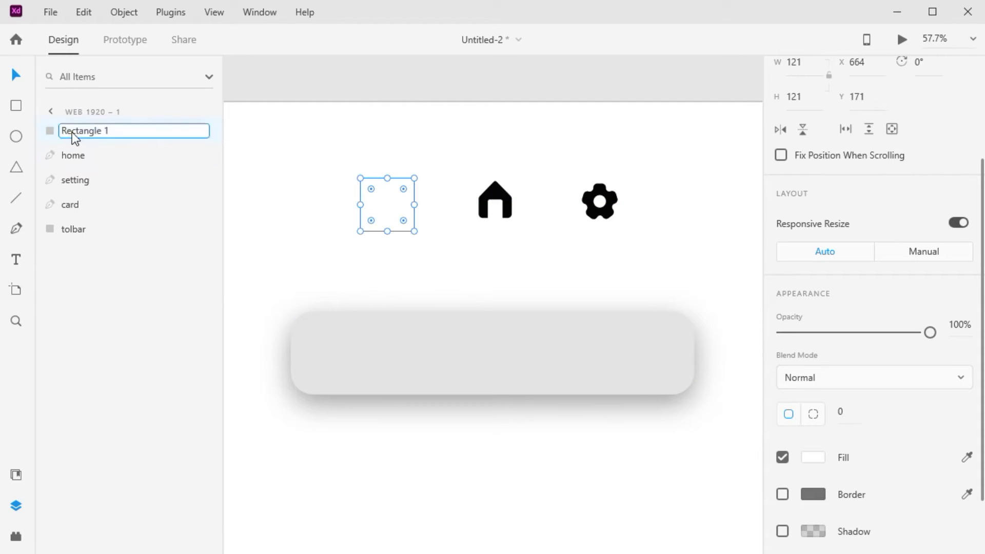
type("pv")
key("Return")
left_click_drag(73, 135, 71, 221)
- Duplicate the pv square onto the gear icon and order the copy directly beneath the setting layer
key("ctrl+c")
key("ctrl+v")
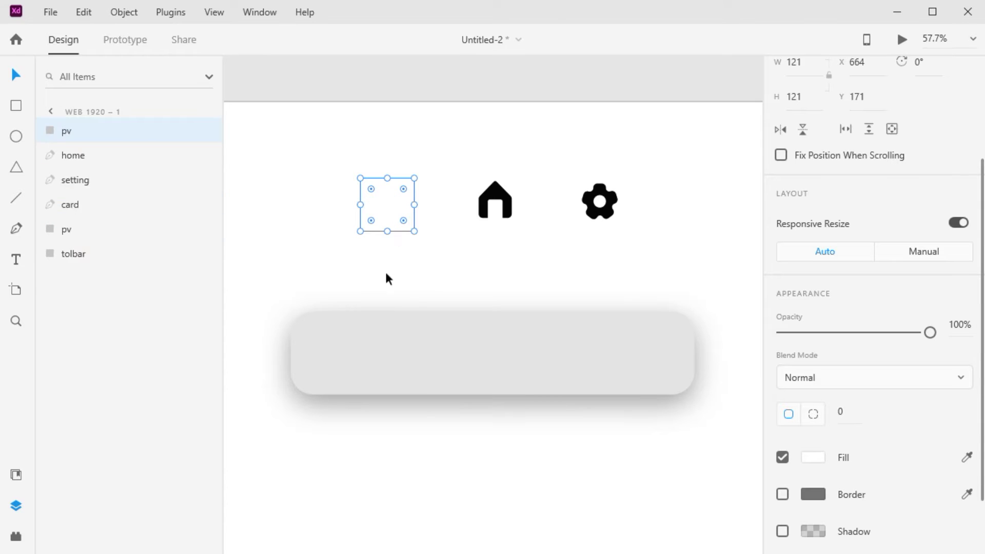
left_click_drag(392, 207, 604, 207)
left_click_drag(69, 129, 83, 215)
- Order the remaining pv copy directly beneath the home layer and move it onto the home icon
left_click(378, 206)
key("Escape")
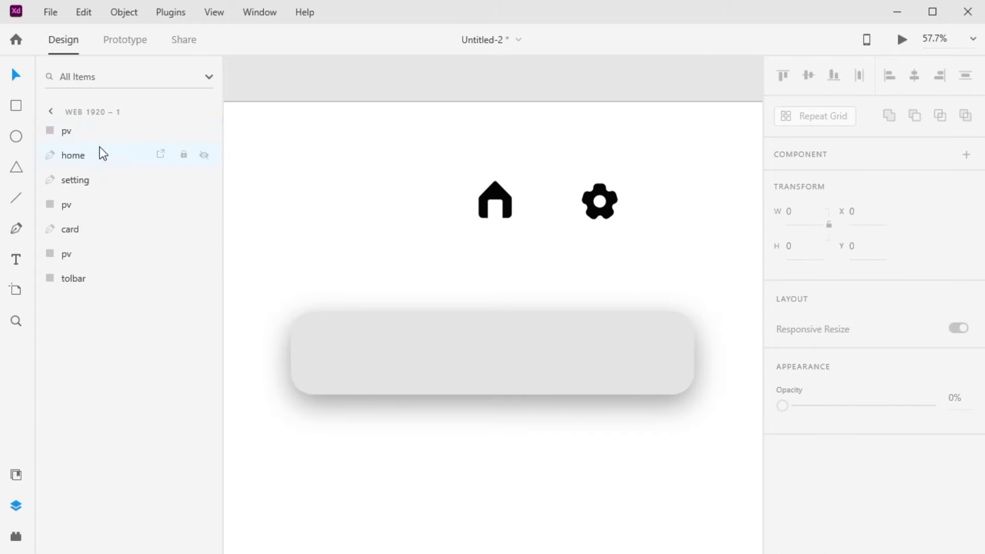
left_click_drag(71, 134, 83, 159)
left_click(67, 206)
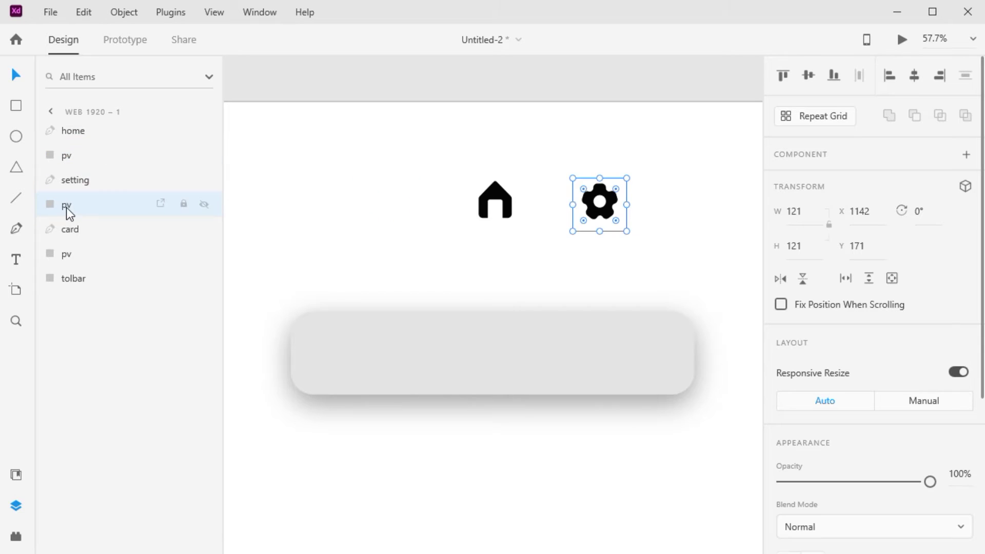
left_click(63, 246)
left_click(66, 156)
left_click_drag(378, 213, 510, 236)
left_click(464, 263)
- Mask the home icon's pv square with the home shape
left_click(383, 207)
left_click(62, 132)
left_click(71, 161, "shift")
right_click(505, 209)
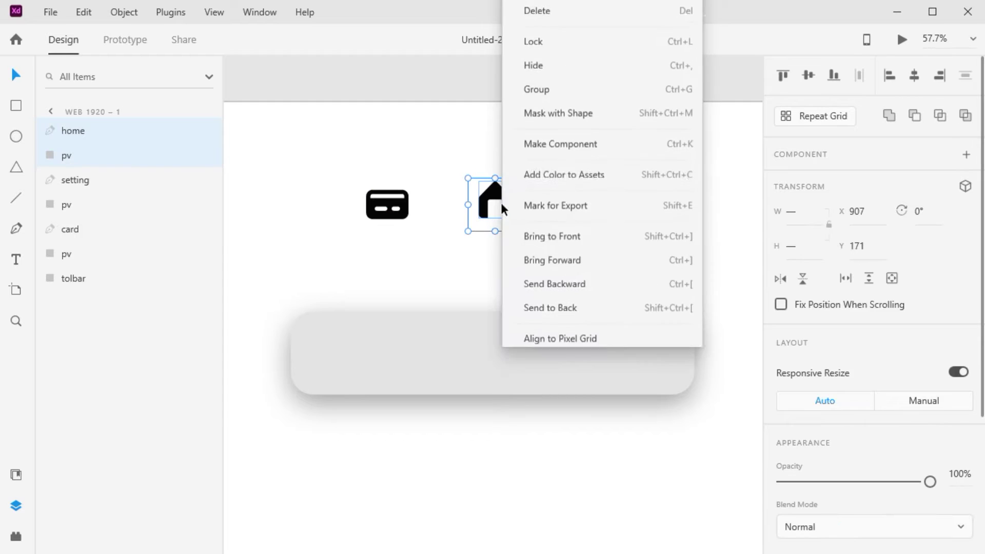
left_click(552, 112)
left_click(480, 267)
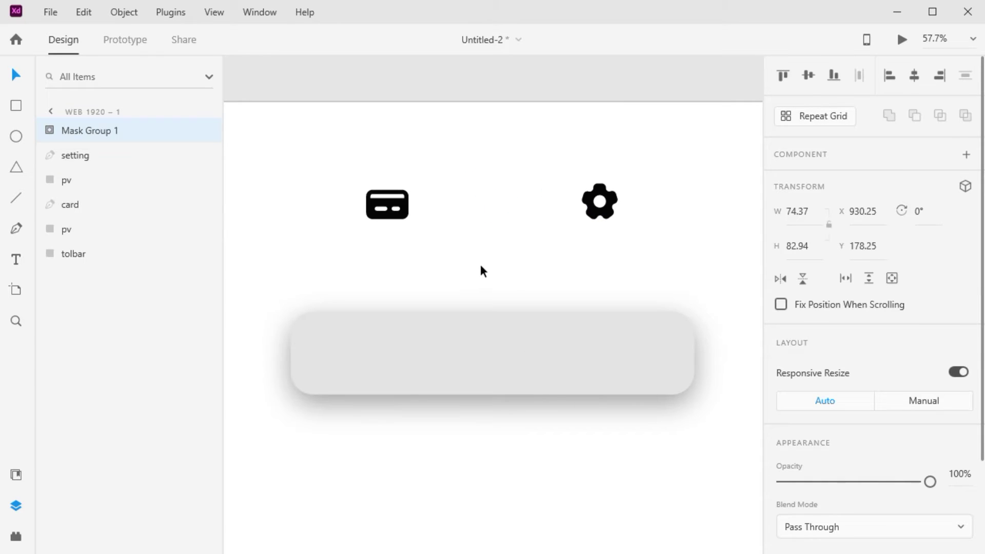
- Draw a rectangle covering the whole artboard, fill it with #393131 and order it beneath all other layers
scroll(485, 272, "down", 3)
left_click_drag(287, 188, 698, 423)
scroll(817, 380, "down", 5)
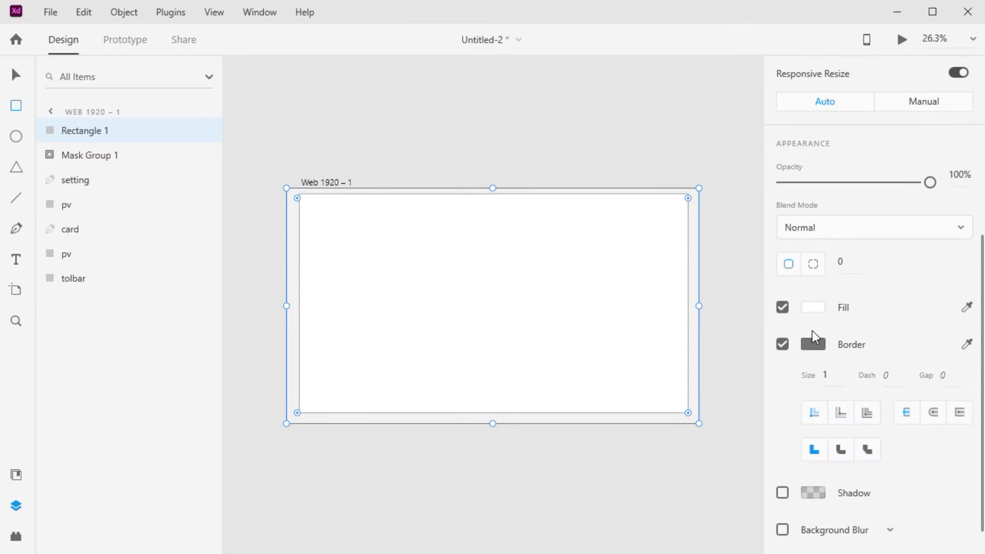
left_click(812, 307)
left_click_drag(653, 307, 597, 322)
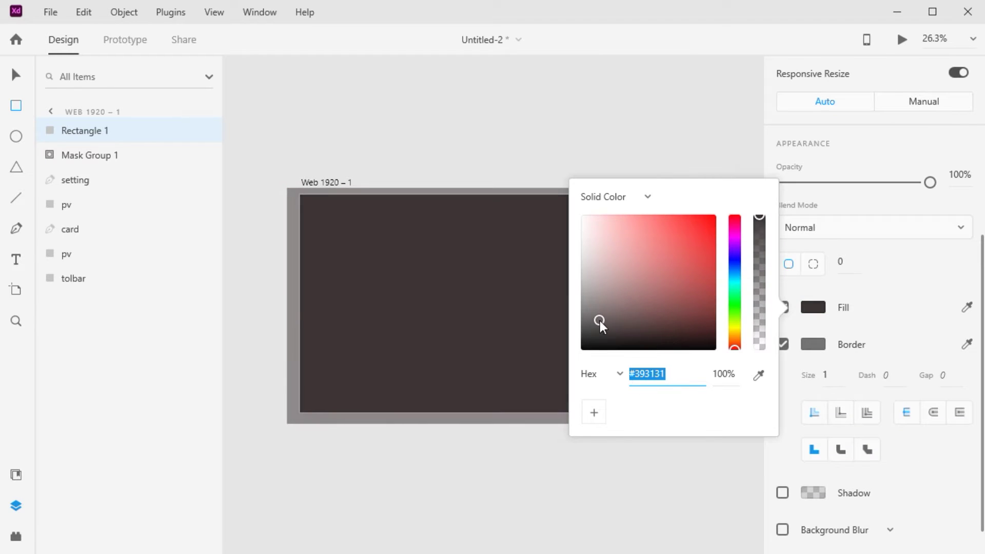
left_click_drag(86, 134, 74, 281)
scroll(487, 297, "up", 4)
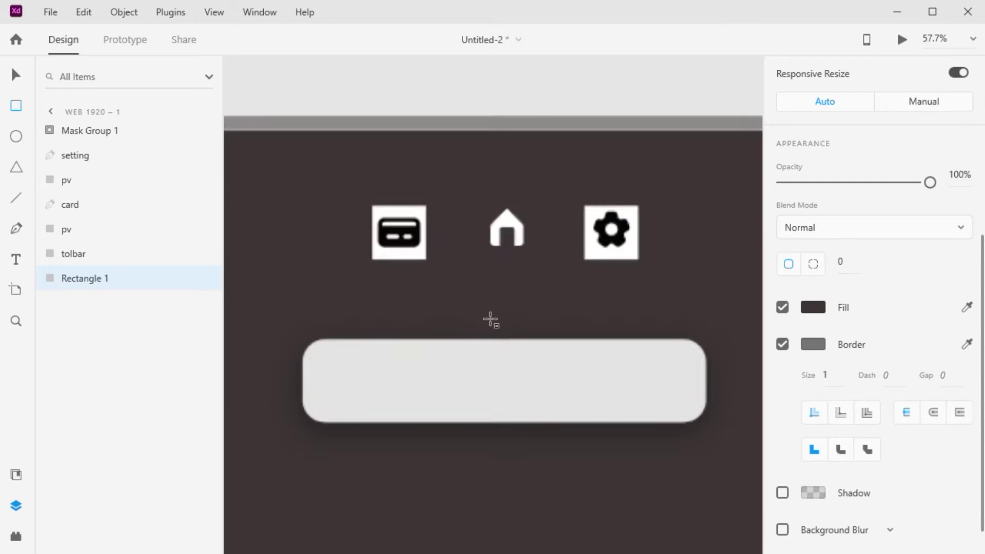
scroll(487, 294, "up", 2)
key("v")
left_click(454, 114)
- Mask the card icon's pv square with the card shape
left_click(398, 263)
left_click(396, 281, "shift")
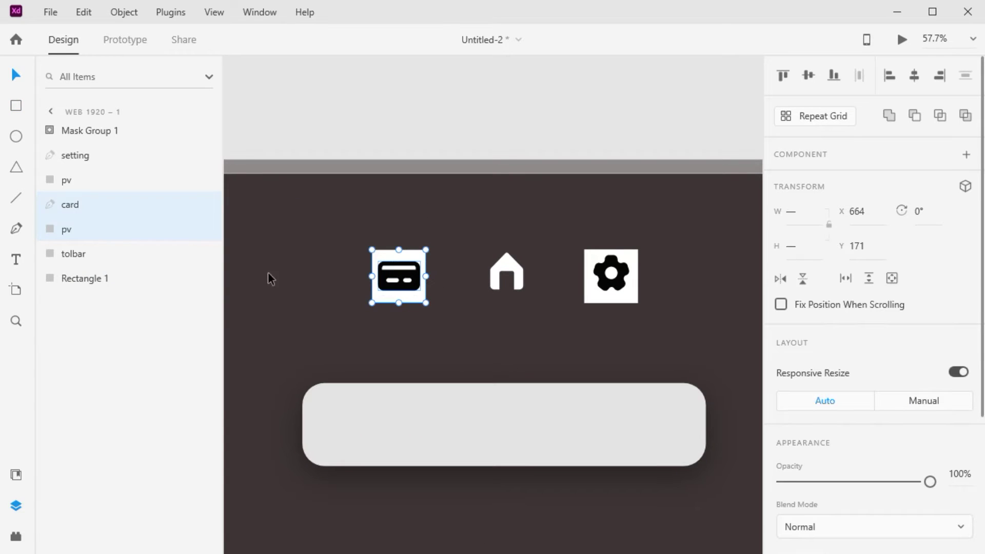
right_click(84, 218)
left_click(97, 444)
left_click(341, 354)
- Mask the gear icon's pv square with the setting shape
left_click(603, 301)
right_click(603, 302)
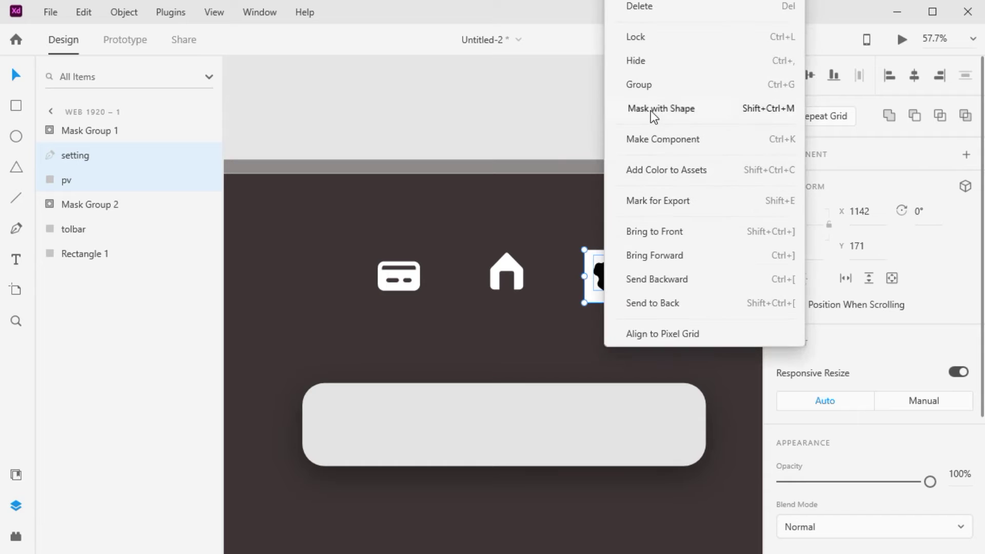
left_click(651, 112)
left_click(637, 126)
- Set the toolbar's fill color to #242424
scroll(553, 327, "down", 2)
scroll(553, 327, "down", 2)
scroll(552, 327, "up", 2)
scroll(541, 382, "down", 2)
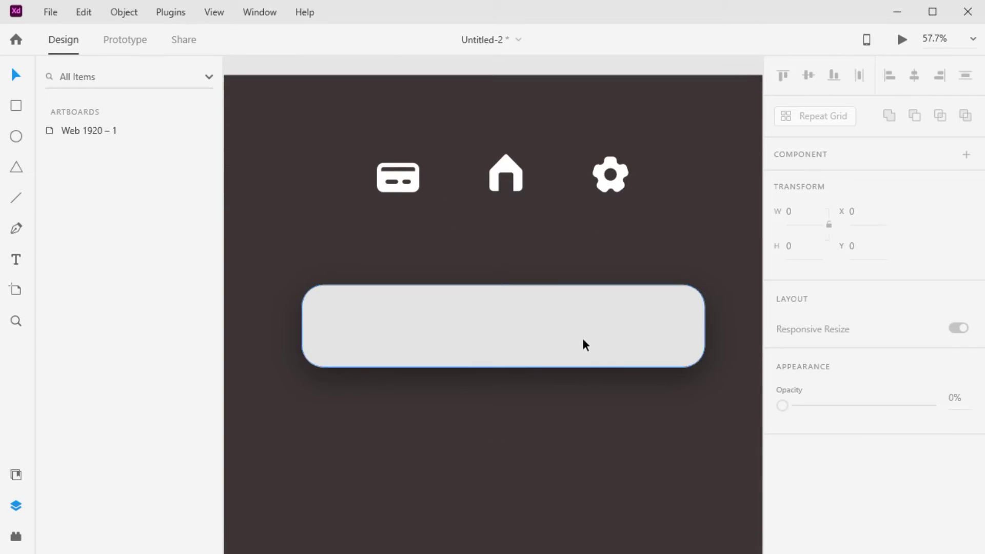
left_click(585, 343)
scroll(820, 359, "down", 4)
left_click(813, 343)
mouse_move(615, 362)
left_mouse_down()
mouse_move(576, 358)
mouse_move(573, 367)
left_mouse_up()
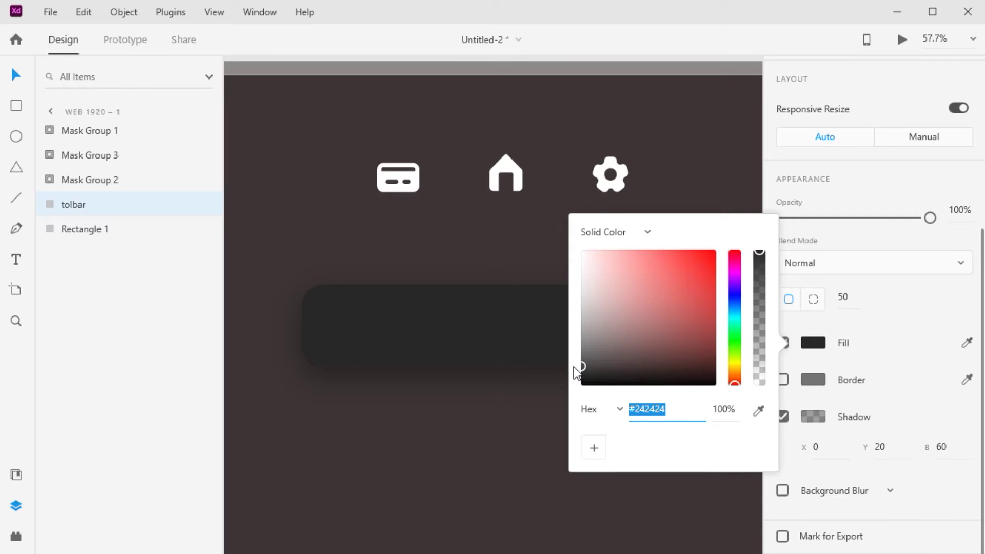
left_click(456, 241)
- Move the masked card, home and gear icons together down onto the dark toolbar
left_click(391, 173)
left_click(513, 182, "shift")
left_click(613, 186, "shift")
left_click_drag(503, 175, 501, 320)
left_click(451, 251)
- Expand the three mask groups and fill the pv square in the home mask group with mid grey
left_click(51, 131)
left_click(51, 204)
left_click(132, 278)
left_click(83, 180)
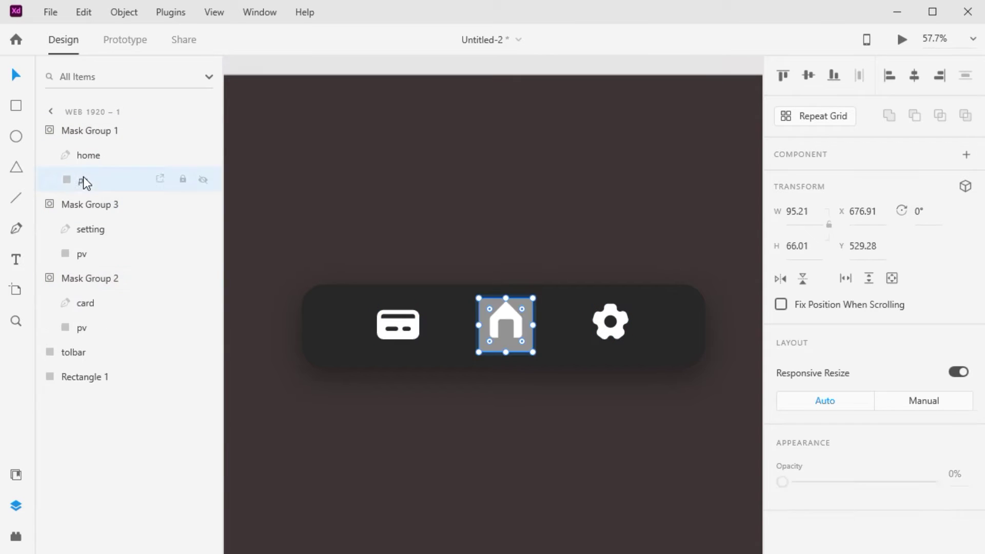
scroll(861, 442, "down", 4)
left_click(814, 382)
left_click_drag(586, 371, 559, 361)
left_click(306, 374)
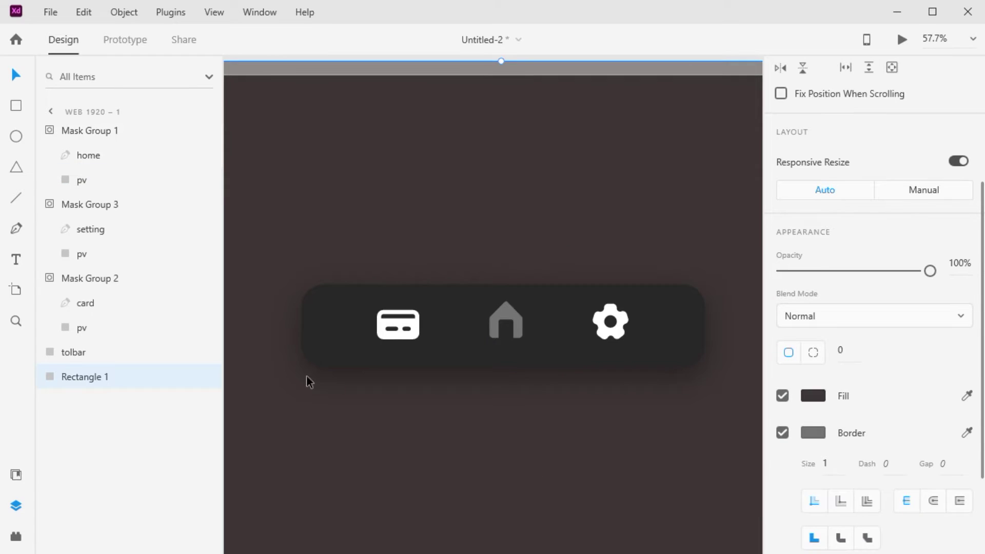
- Set the fill of the pv square in the gear icon's mask group to #707070
left_click(353, 344)
left_click(402, 327)
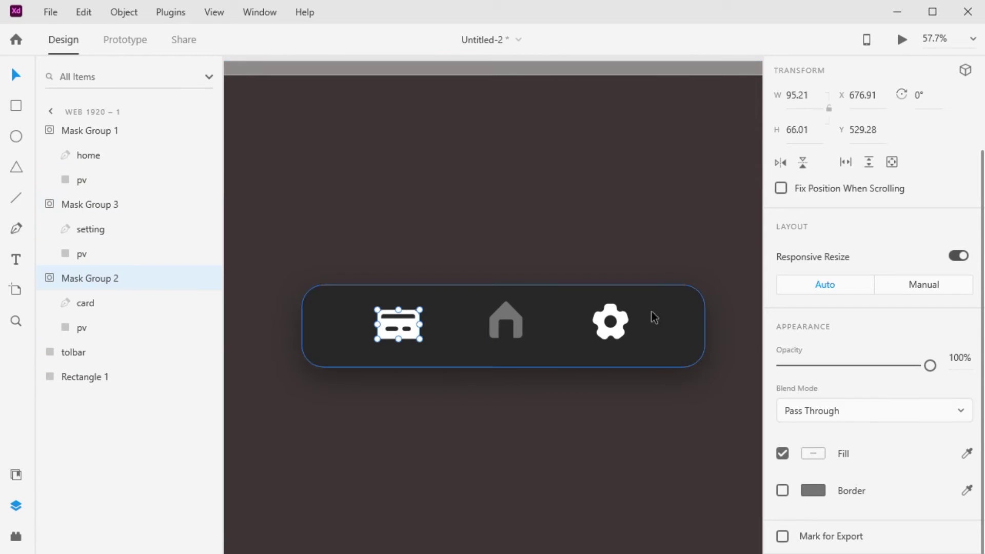
left_click(621, 339)
left_click(82, 256)
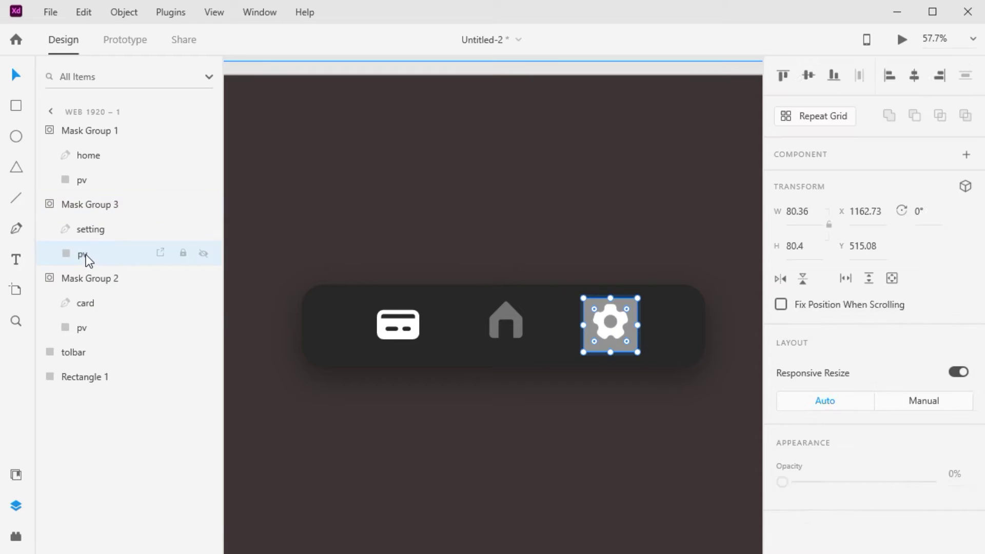
scroll(824, 435, "down", 4)
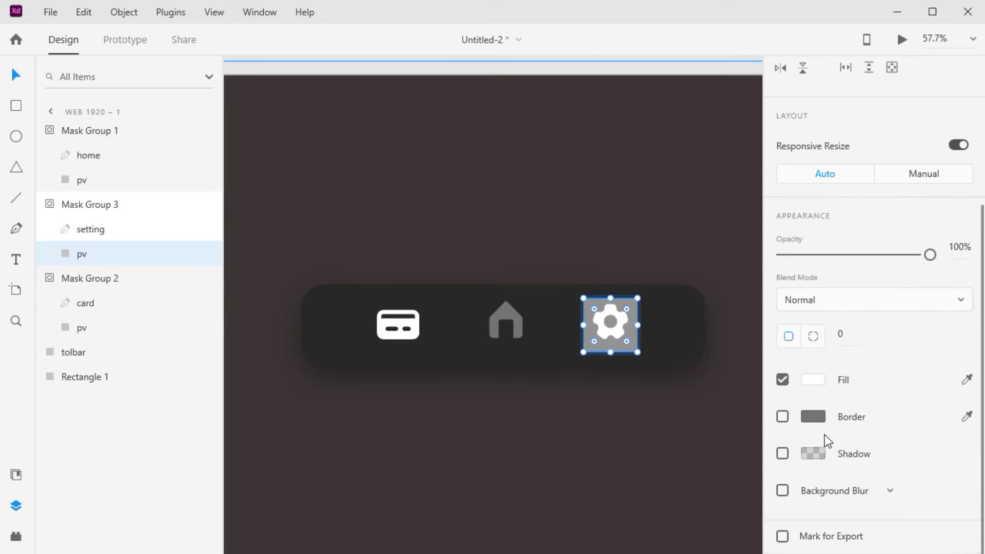
left_click(811, 381)
type("707070")
key("Return")
left_click(410, 462)
- Draw a closed shape with a flared base, about 217 by 151, over the card icon down to the toolbar's lower edge with the Pen tool
scroll(491, 421, "down", 5)
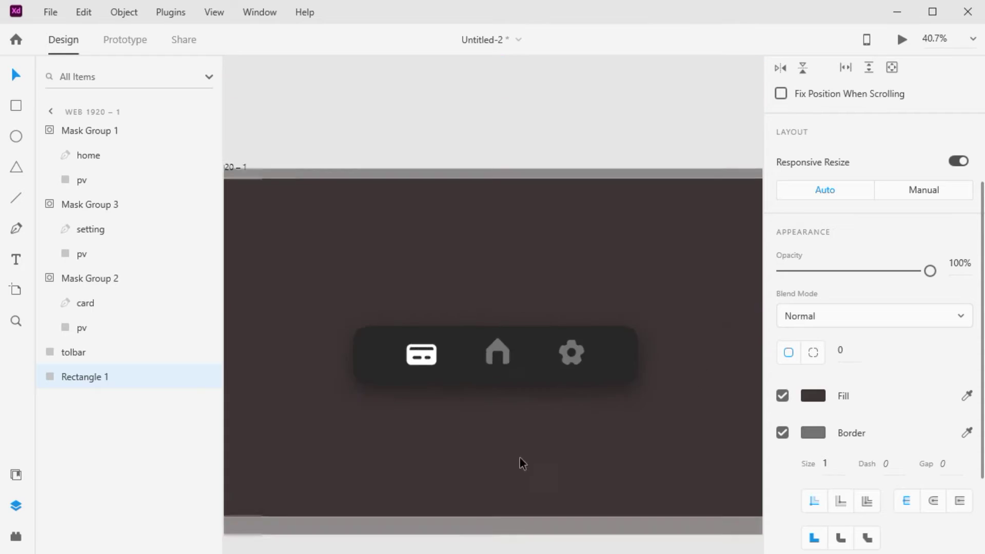
left_click_drag(332, 313, 320, 362)
scroll(339, 338, "up", 5)
scroll(340, 343, "up", 4)
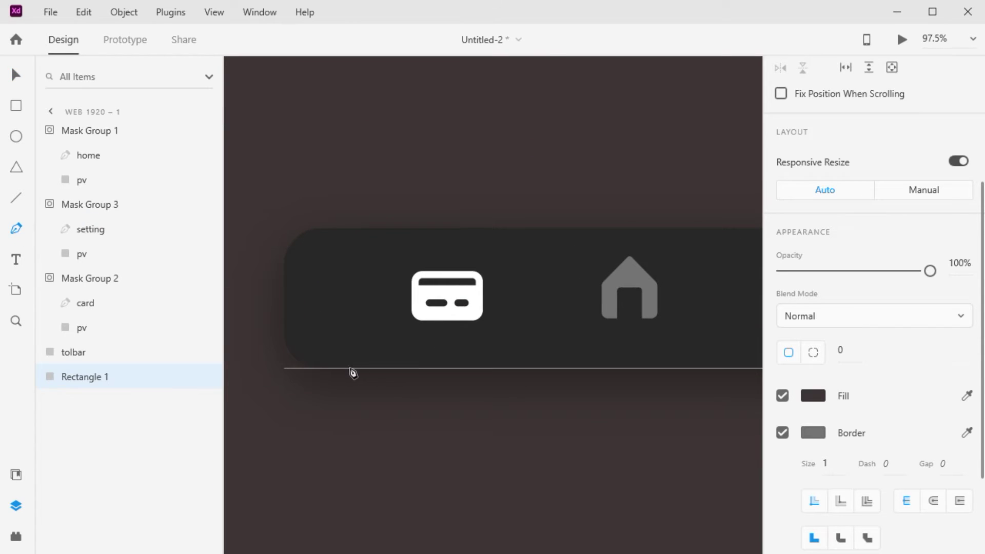
left_click(347, 368)
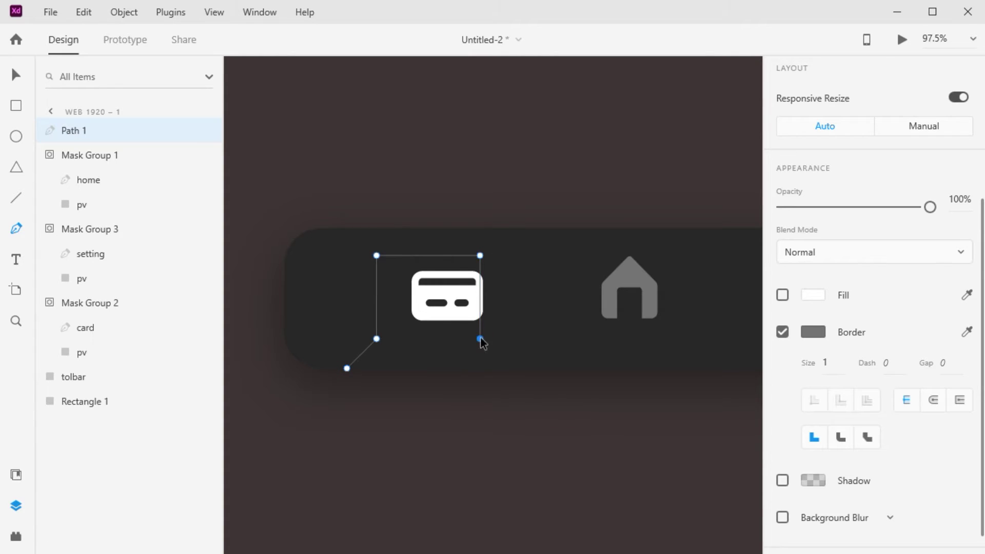
left_click(347, 368)
- Fill the drawn shape with orange #C78118 and turn off its border
scroll(827, 351, "down", 1)
scroll(826, 351, "up", 1)
left_click(782, 380)
left_click(813, 382)
left_click_drag(733, 395, 737, 408)
mouse_move(691, 327)
left_mouse_down()
mouse_move(698, 294)
mouse_move(700, 317)
left_mouse_up()
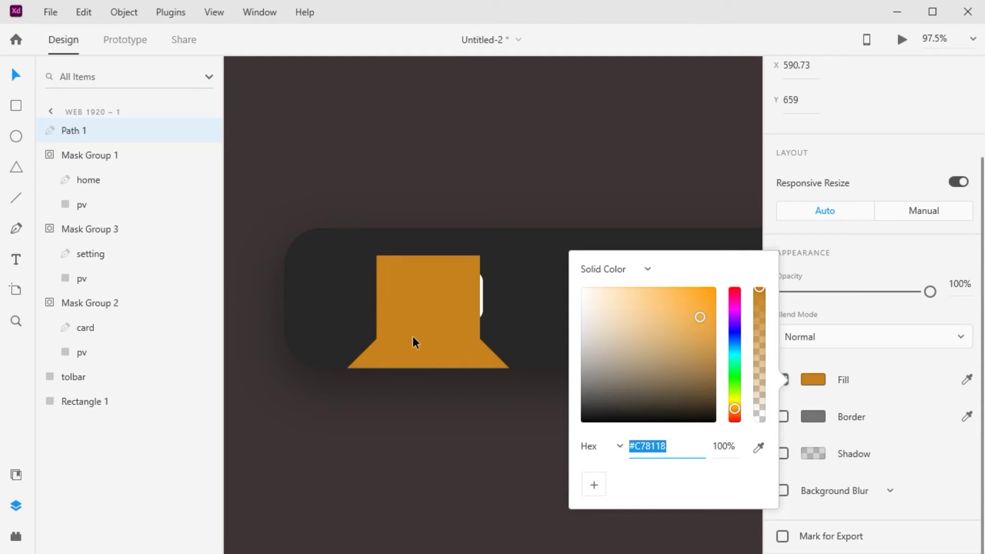
left_click(424, 339)
key("a")
left_click(400, 348)
key("ctrl+z")
key("ctrl+3")
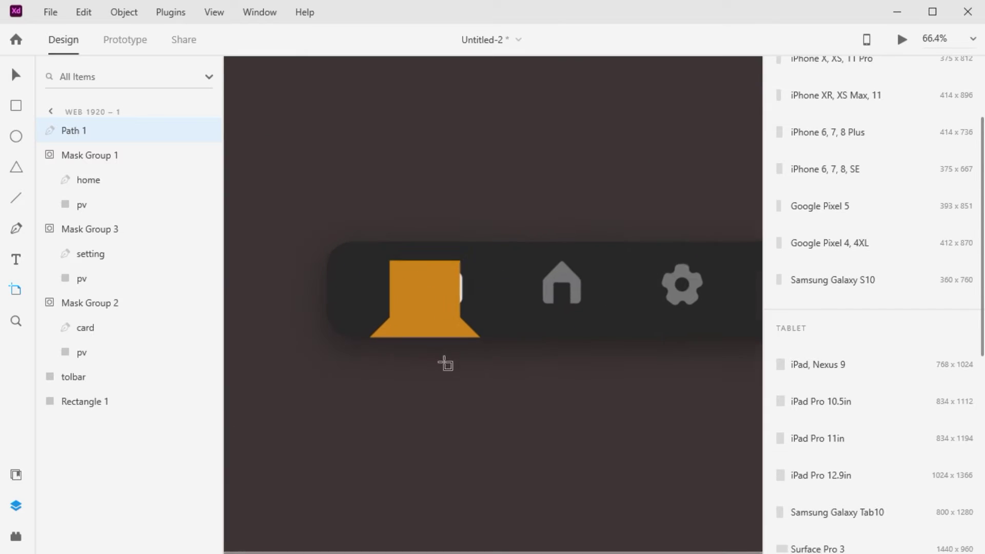
- Convert the two inner corner points above the orange shape's flared base into smooth curves
key("v")
double_click(389, 316)
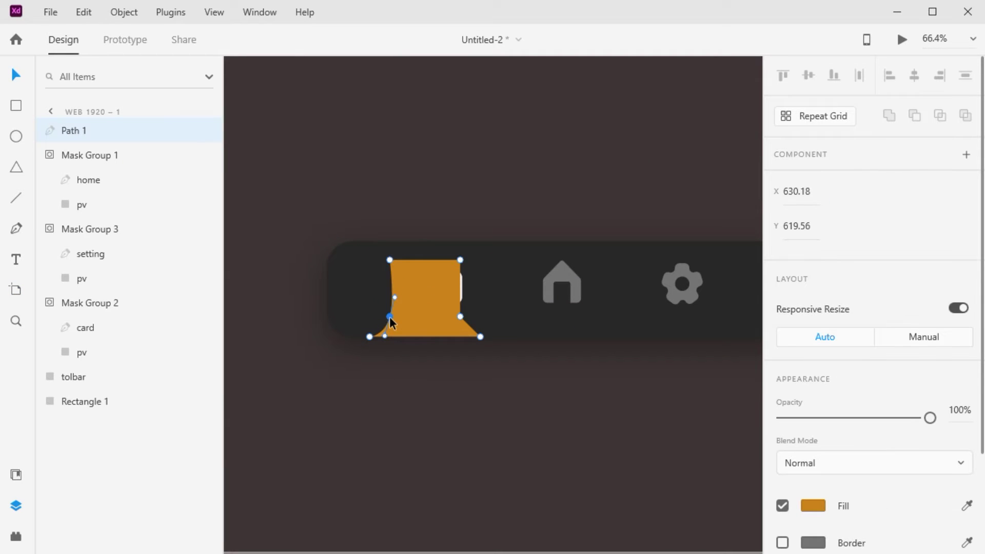
scroll(430, 339, "up", 3)
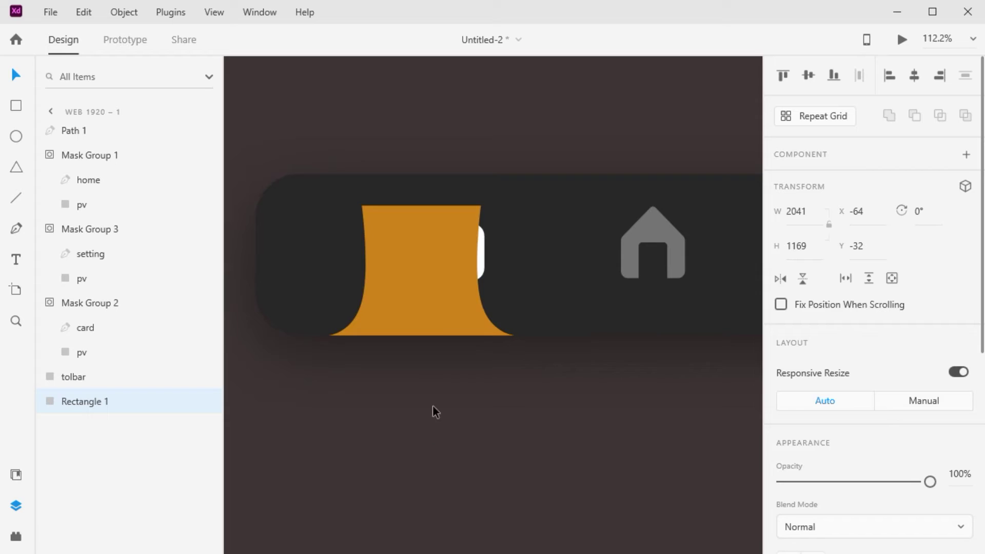
left_click(488, 314)
double_click(458, 306)
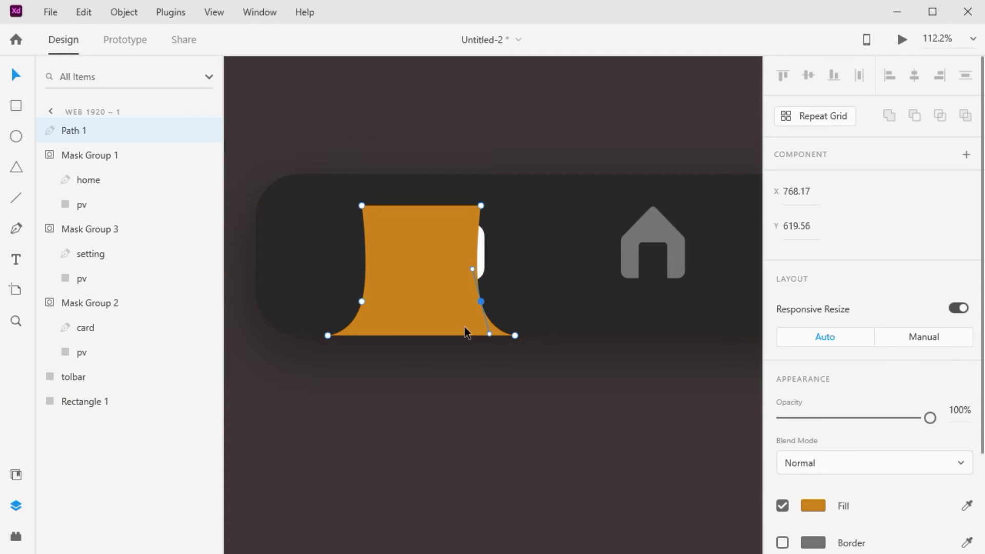
left_click(475, 366)
left_click(460, 398)
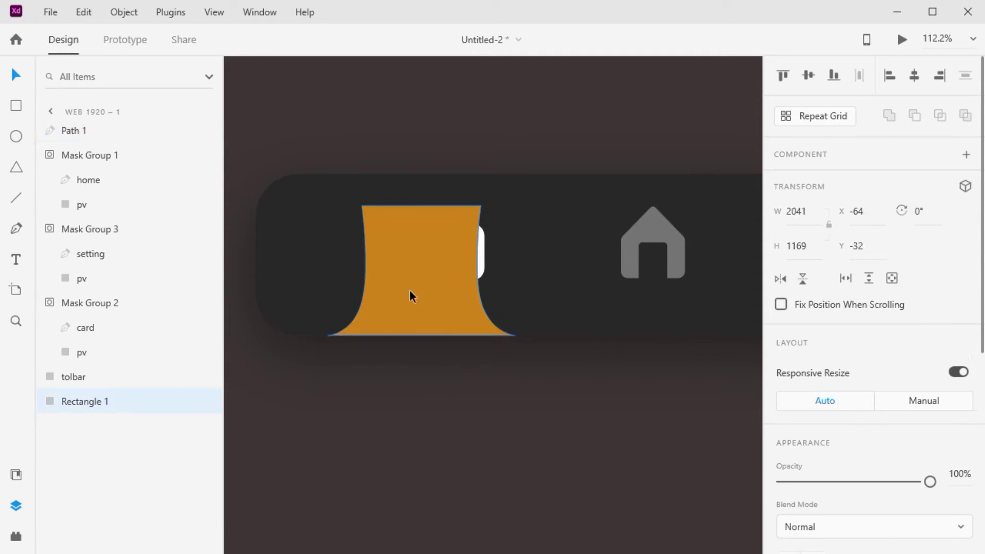
- Move Path 1 below the mask groups in the layer stack and center the orange shape behind the card icon
left_click(412, 298)
left_click_drag(76, 135, 76, 381)
left_click(71, 385)
left_click_drag(391, 301, 409, 306)
left_click(443, 447)
scroll(464, 443, "down", 4)
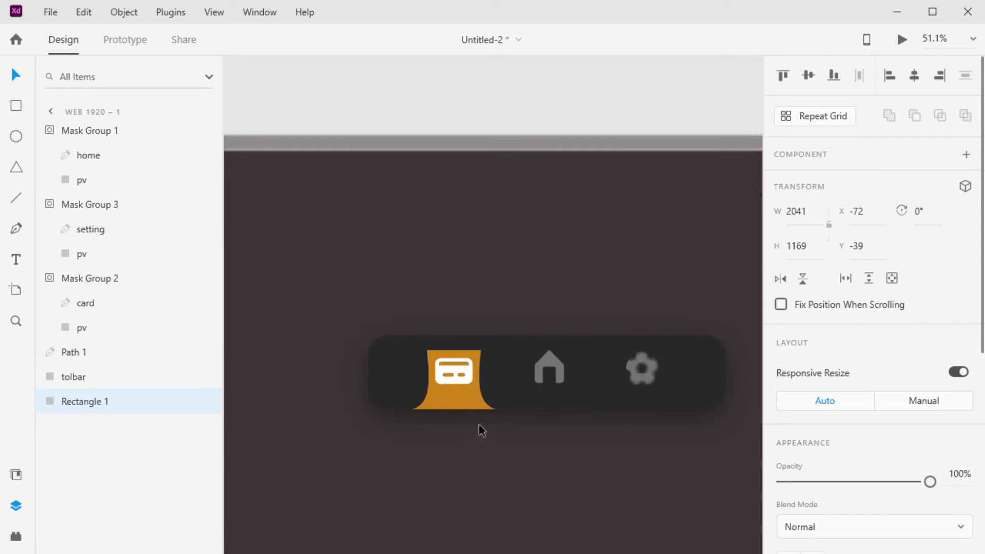
- Select the card, home and gear icons together and nudge them down on the toolbar
scroll(513, 426, "down", 3)
scroll(547, 426, "up", 5)
left_click_drag(569, 454, 503, 409)
left_click(357, 311)
left_click(469, 308, "shift")
left_click(418, 237)
left_click(356, 309)
left_click(485, 315, "shift")
left_click(585, 319, "shift")
key("Down")
key("Down")
key("Down")
key("Down")
key("Down")
key("Down")
key("Down")
key("Down")
key("Down")
key("Down")
key("Down")
key("Down")
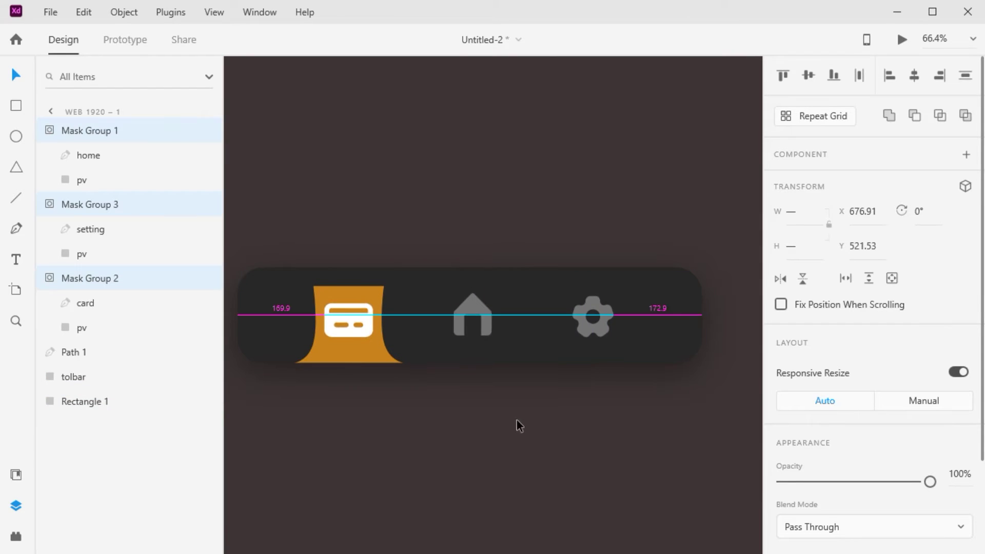
left_click(517, 423)
- Convert the orange shape's two upper corner points into smooth curves to give it a rounded top
scroll(352, 317, "up", 5)
left_click(378, 305)
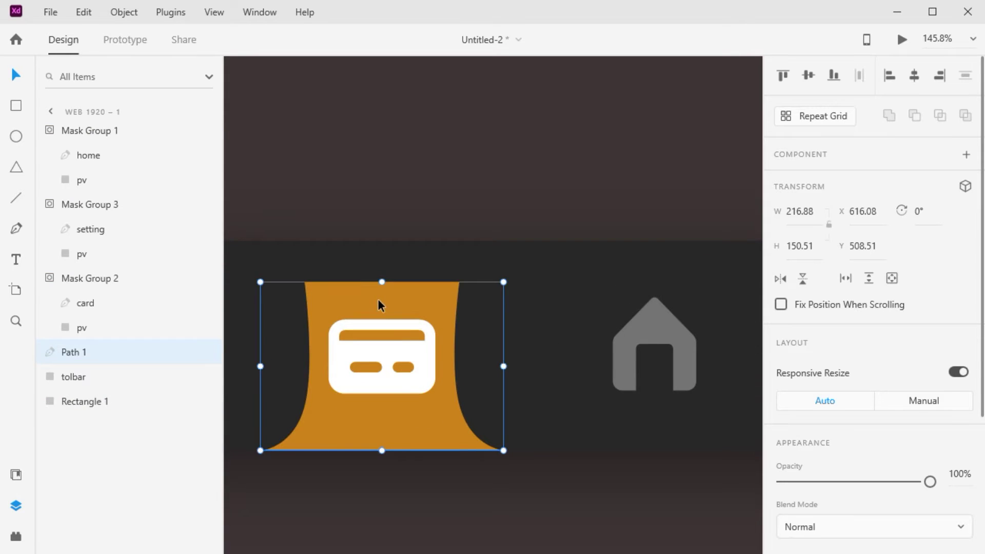
double_click(377, 305)
scroll(377, 298, "down", 2)
scroll(374, 271, "up", 1)
scroll(371, 274, "up", 2)
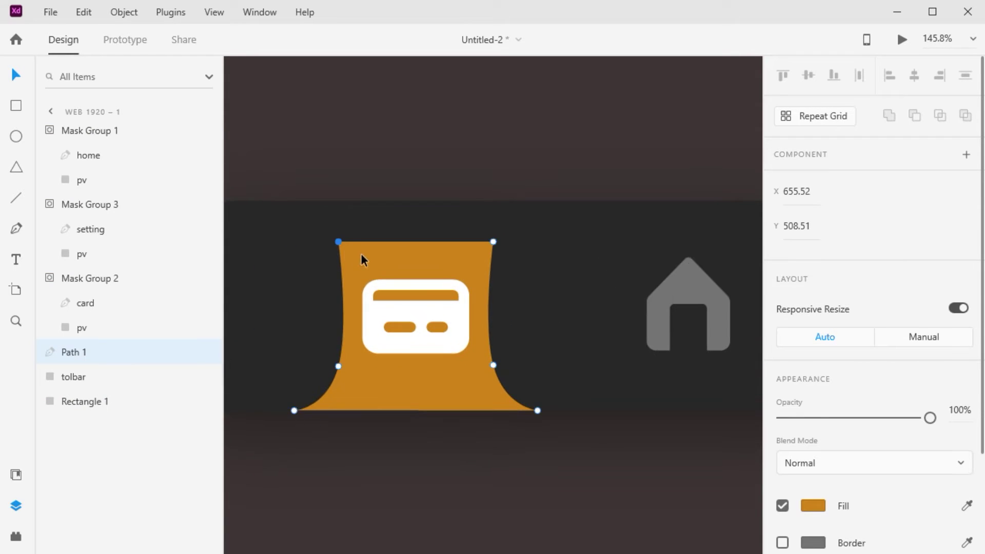
double_click(338, 242)
double_click(493, 242)
scroll(514, 377, "down", 3)
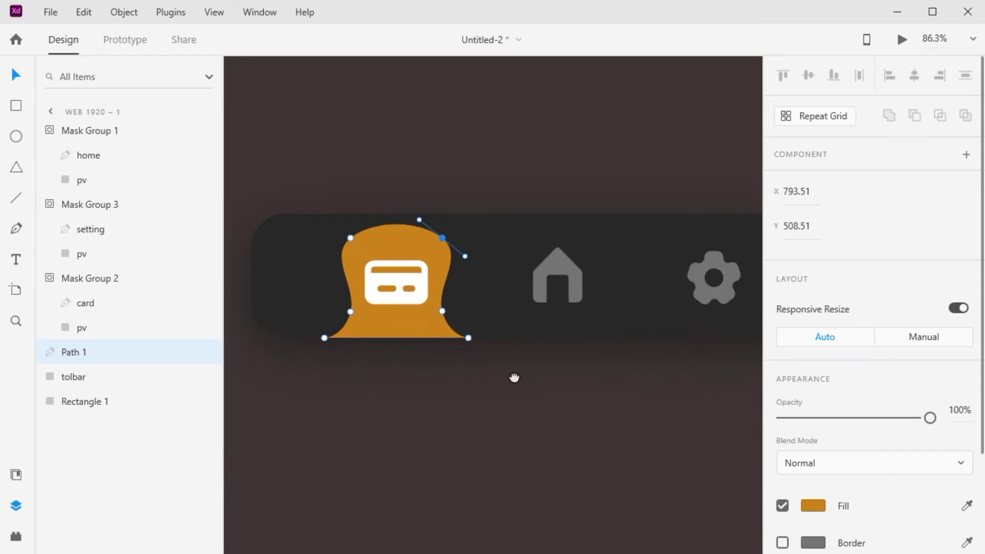
scroll(514, 378, "up", 1)
left_click(429, 427)
- Resize the orange highlight to about 198 by 156 and seat it on the toolbar's lower edge behind the card icon
left_click_drag(403, 344, 403, 339)
left_click_drag(324, 352, 331, 347)
scroll(353, 365, "up", 1)
scroll(382, 349, "up", 4)
left_click_drag(426, 360, 425, 380)
left_click(484, 436)
scroll(485, 436, "down", 1)
scroll(484, 435, "down", 8)
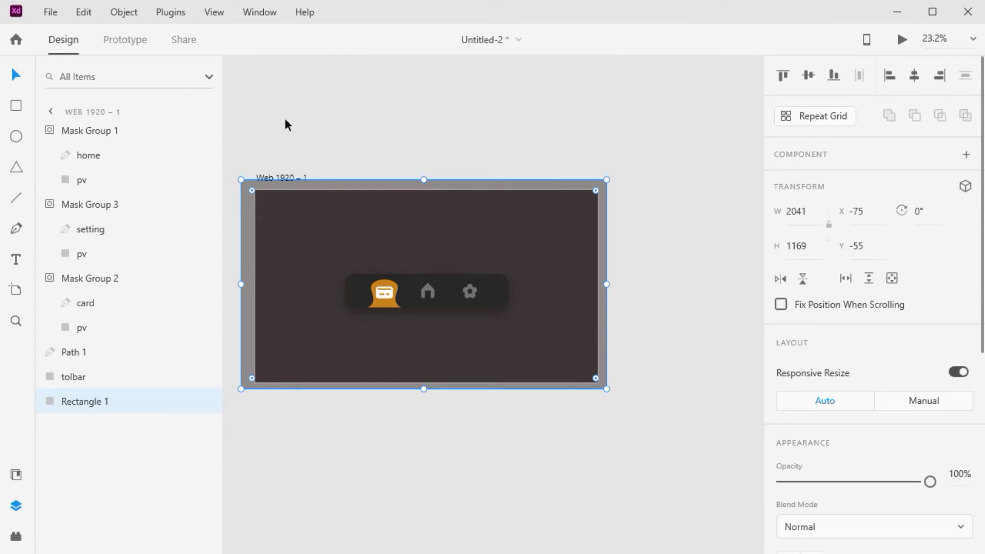
- Delete the dark background rectangle behind the toolbar
left_click(286, 125)
left_click(337, 227)
key("Delete")
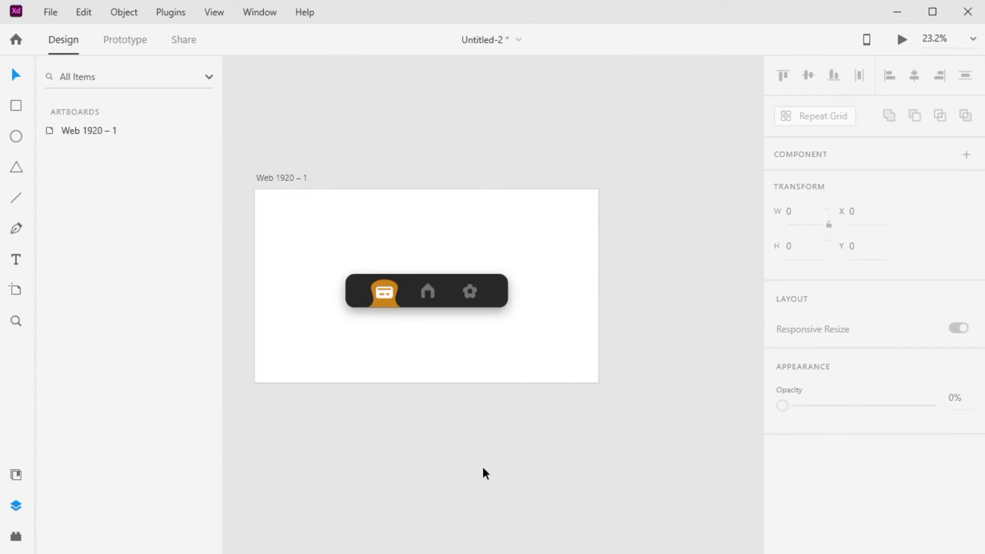
- Duplicate the Web 1920 – 1 artboard twice, placing one copy below the original and the other to the right between them
scroll(679, 457, "down", 2)
scroll(292, 220, "down", 2)
left_click(270, 229)
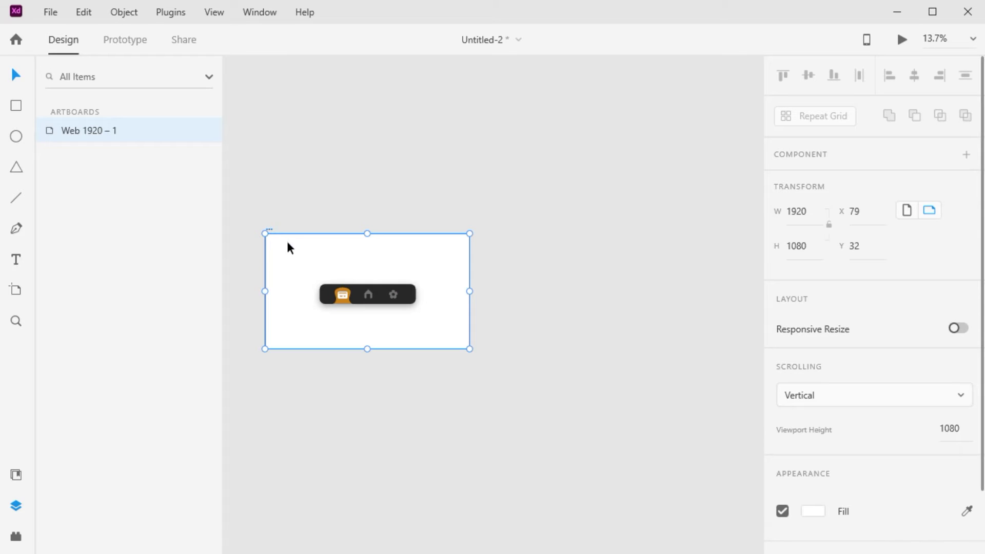
key("ctrl+d")
key("ctrl+d")
left_click_drag(353, 303, 661, 265)
left_click(491, 205)
left_click_drag(492, 205, 279, 339)
left_click(703, 204)
left_click_drag(702, 207, 503, 270)
left_click(502, 208)
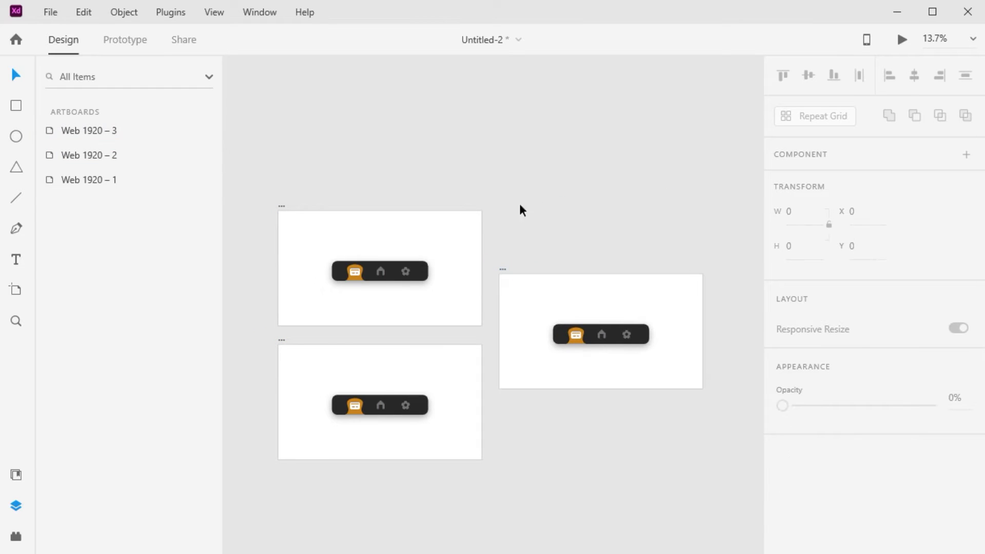
left_click(123, 40)
scroll(410, 264, "down", 1)
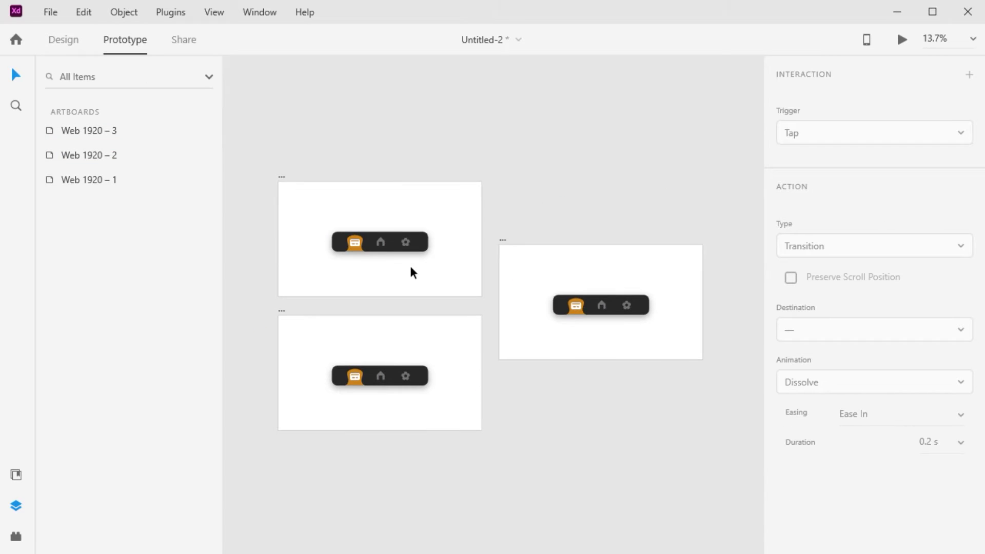
scroll(409, 263, "up", 2)
key("ctrl+Tab")
- Slide the orange highlight on the Web 1920 – 2 artboard from the card icon to behind the home icon
scroll(400, 237, "down", 1)
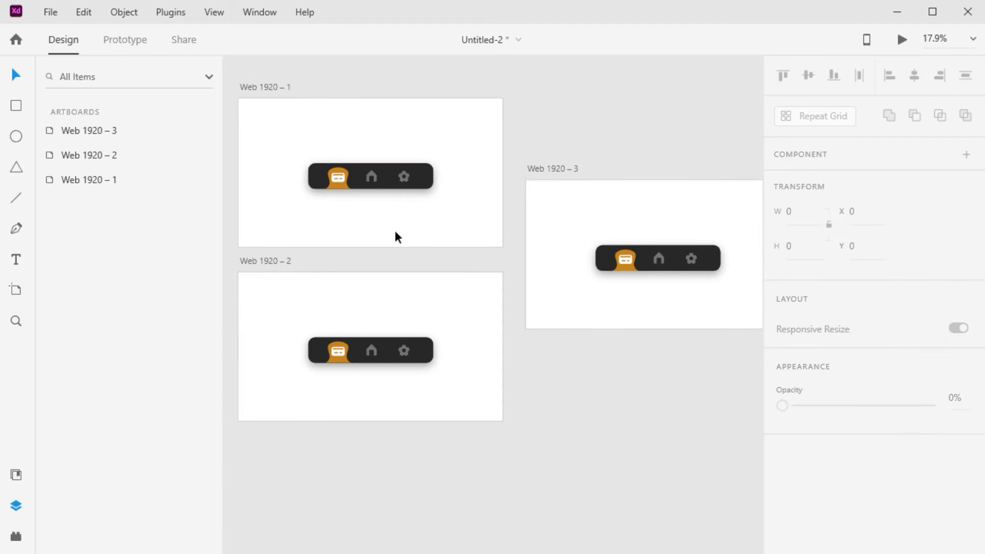
scroll(287, 338, "up", 5)
left_click_drag(334, 301, 439, 299)
scroll(438, 300, "up", 1)
scroll(439, 300, "up", 2)
- Expand the card, gear and home mask groups in the layers of Web 1920 – 2
left_click(309, 281)
left_click(451, 270)
left_click(51, 180)
left_click(50, 155)
left_click(50, 130)
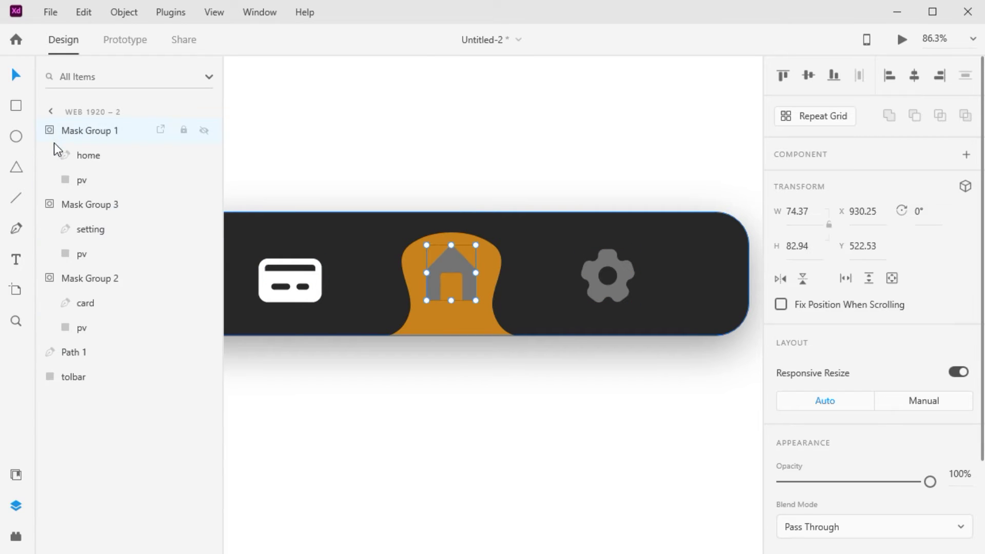
left_click(82, 181)
scroll(866, 426, "down", 5)
left_click(813, 378)
left_click(318, 332)
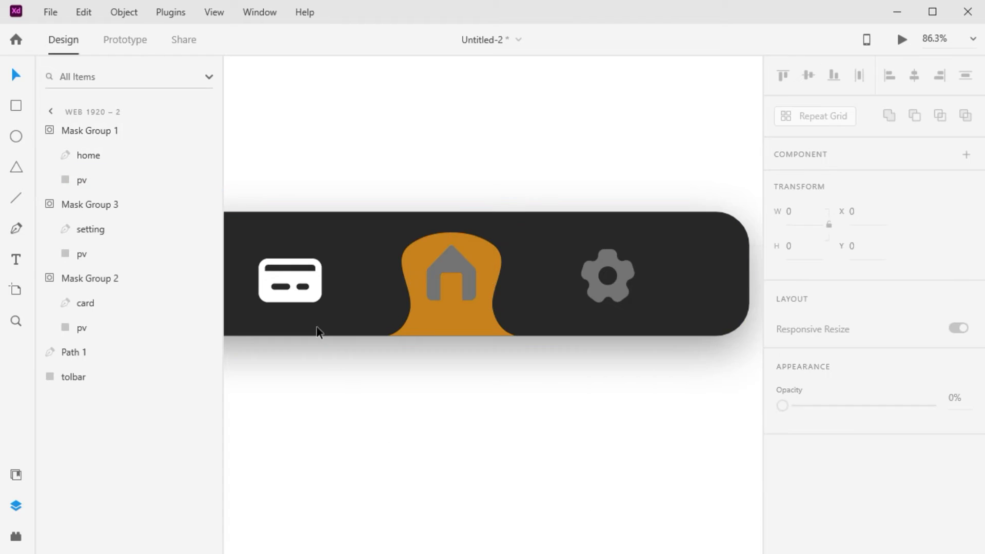
- Set the fill of the pv square in the Web 1920 – 2 card mask group to #707070
left_click(297, 295)
double_click(84, 328)
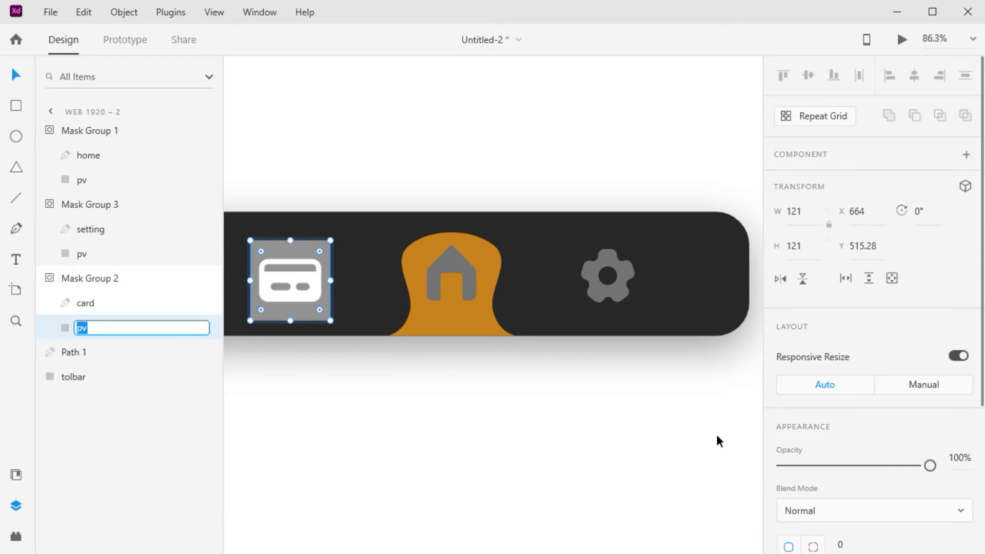
scroll(818, 436, "down", 5)
left_click(807, 381)
left_click(811, 382)
type("#707070")
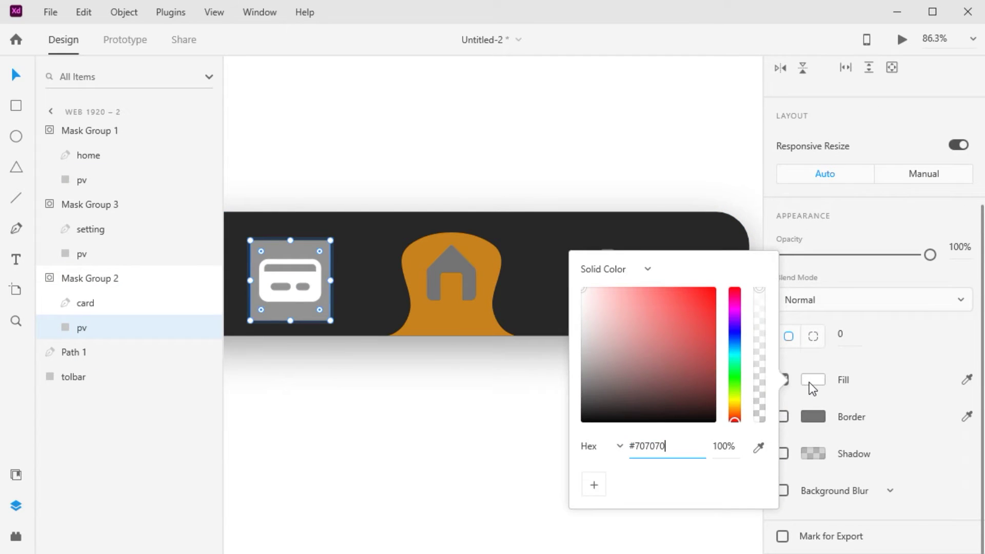
key("Return")
left_click(305, 468)
- Change the home icon's fill on Web 1920 – 2 to white
left_click(446, 258)
scroll(847, 414, "down", 3)
left_click(813, 455)
key("ctrl+c")
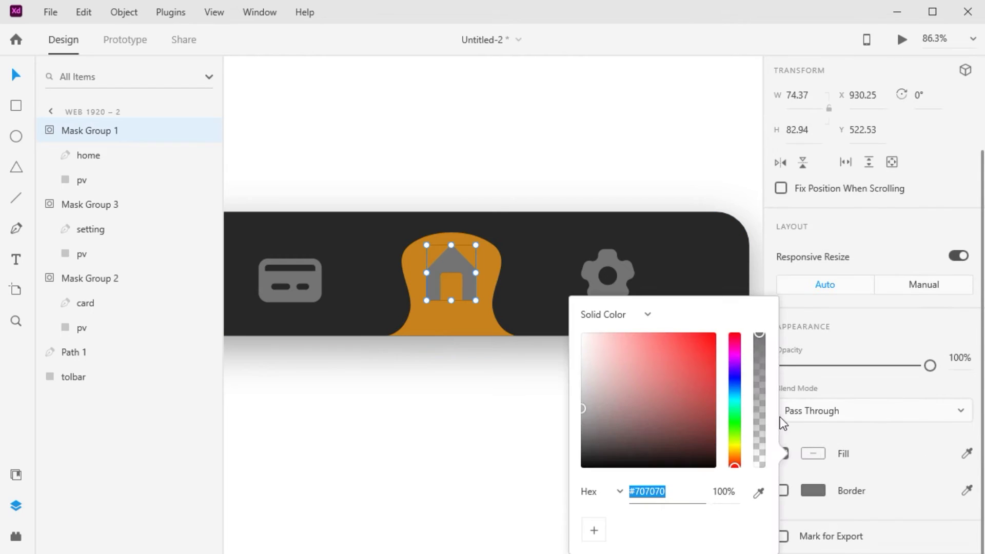
left_click_drag(594, 337, 580, 332)
left_click(460, 386)
- Nudge the orange highlight behind the home icon on Web 1920 – 2 slightly right to X 868.61
scroll(678, 397, "down", 5)
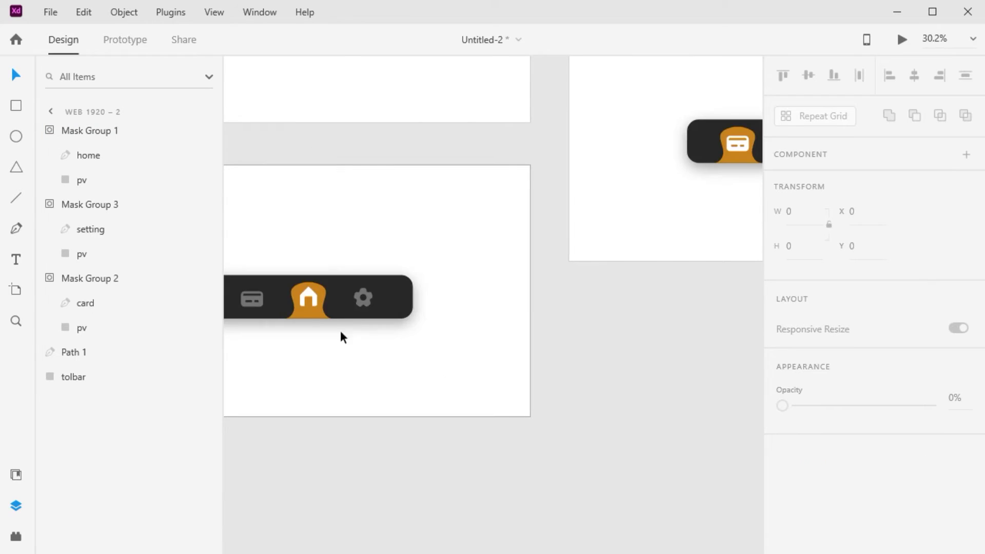
scroll(340, 330, "up", 5)
left_click(419, 336)
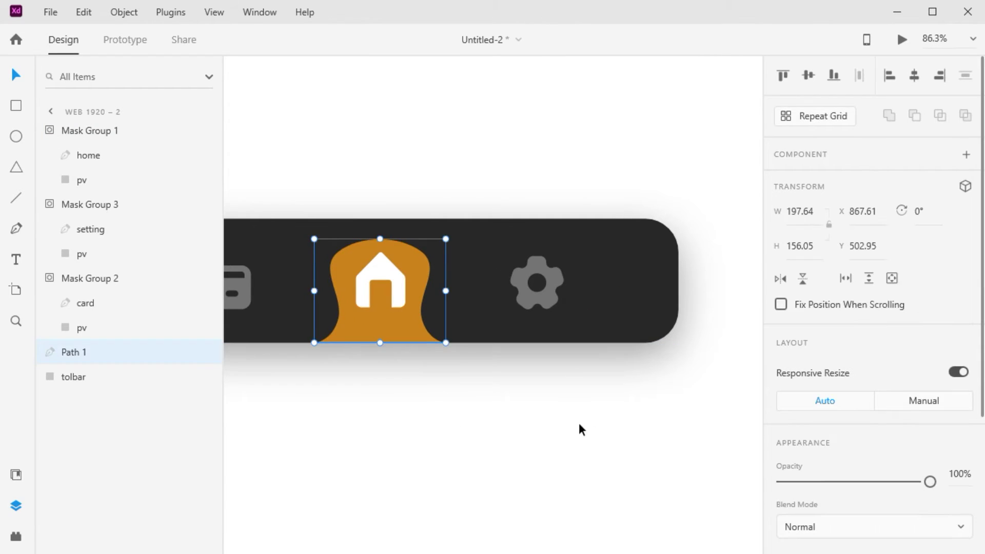
- Slide the orange highlight on the Web 1920 – 3 artboard from the card icon to behind the gear icon
scroll(575, 419, "down", 5)
scroll(540, 399, "right", 5)
scroll(513, 331, "up", 3)
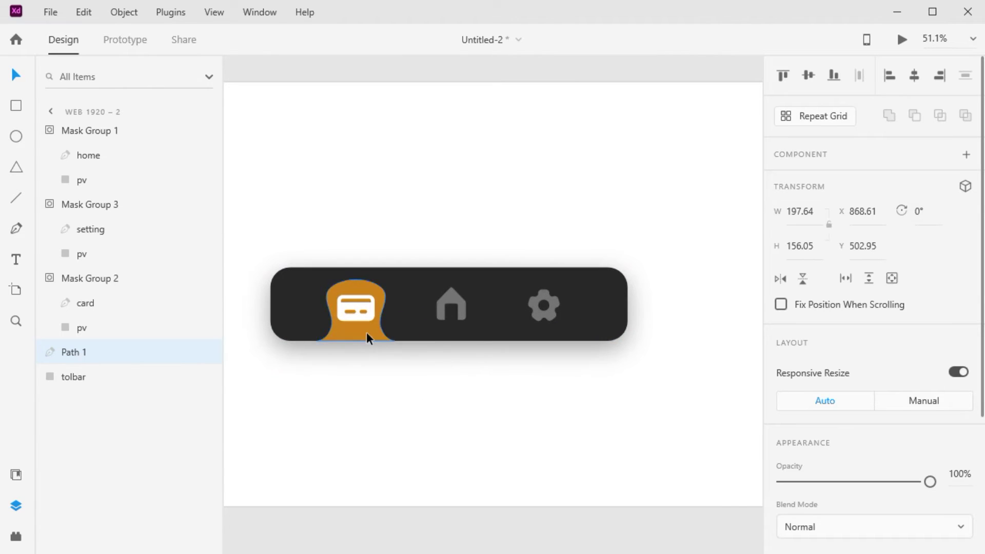
left_click_drag(368, 332, 540, 333)
- Change the gear icon's fill on Web 1920 – 3 to white
scroll(542, 333, "up", 1)
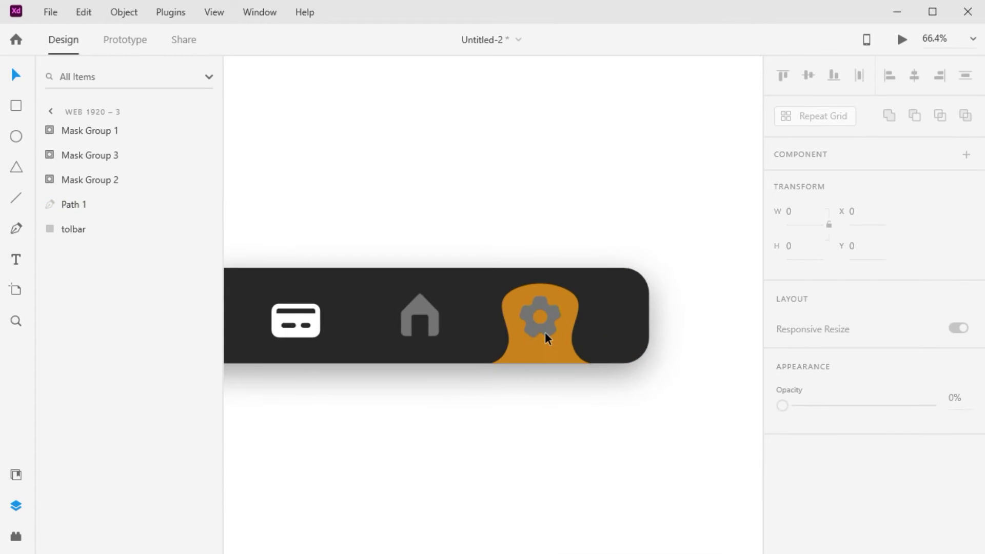
left_click(545, 331)
scroll(887, 414, "down", 2)
left_click(813, 454)
left_click(307, 323)
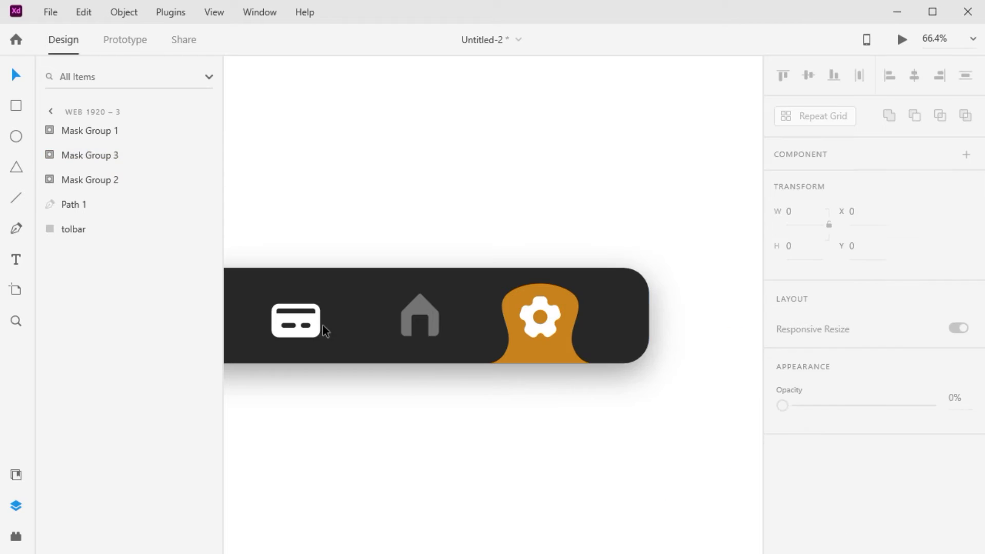
scroll(834, 463, "down", 2)
left_click(815, 455)
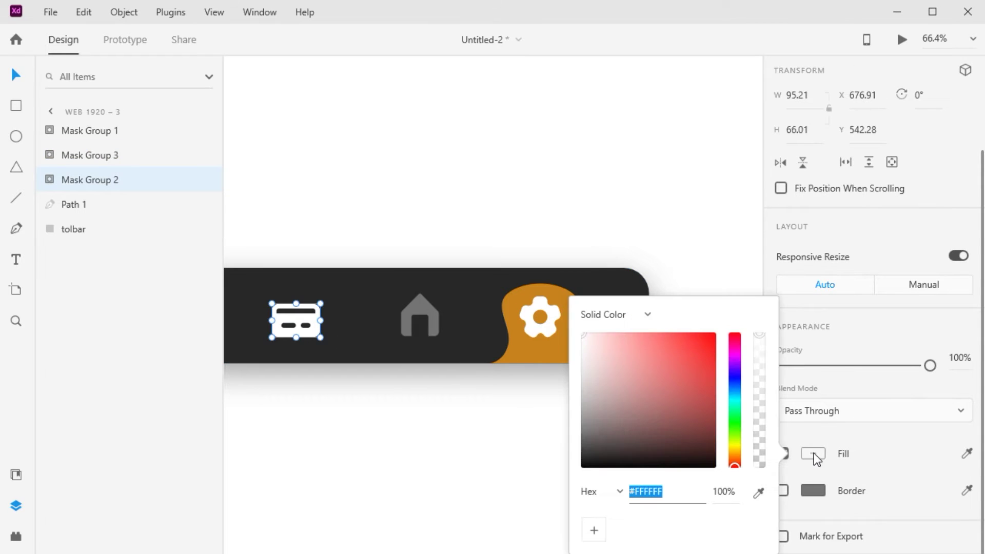
left_click(418, 437)
- Change the card icon's fill on Web 1920 – 3 to the copied grey, working inside its mask group
left_click(63, 179)
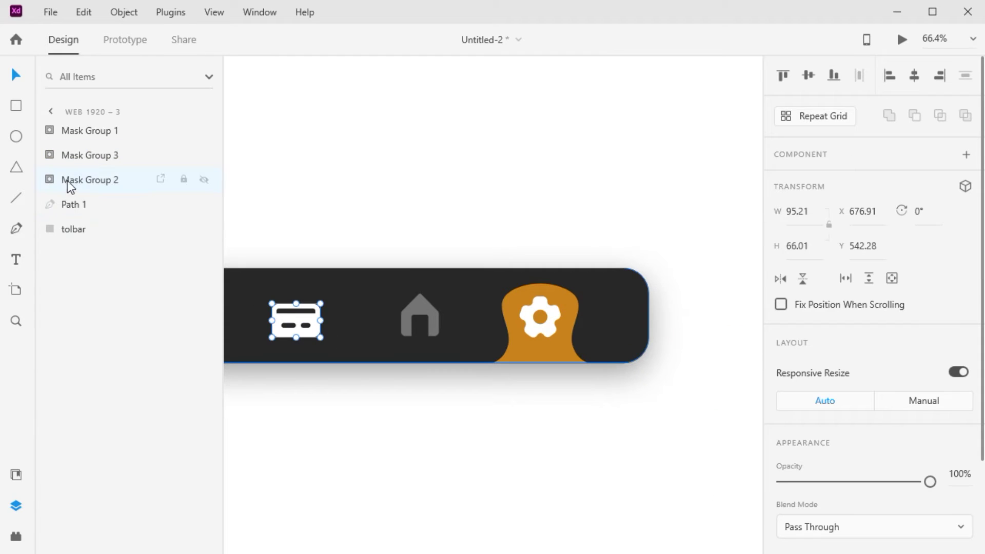
left_click(48, 180)
left_click(65, 231)
scroll(803, 387, "down", 4)
left_click(810, 383)
key("ctrl+v")
key("Return")
left_click(400, 426)
- Switch from Design to Prototype mode with nothing selected
scroll(369, 405, "down", 5)
left_click_drag(354, 395, 563, 345)
scroll(562, 345, "down", 1)
left_click_drag(634, 369, 585, 374)
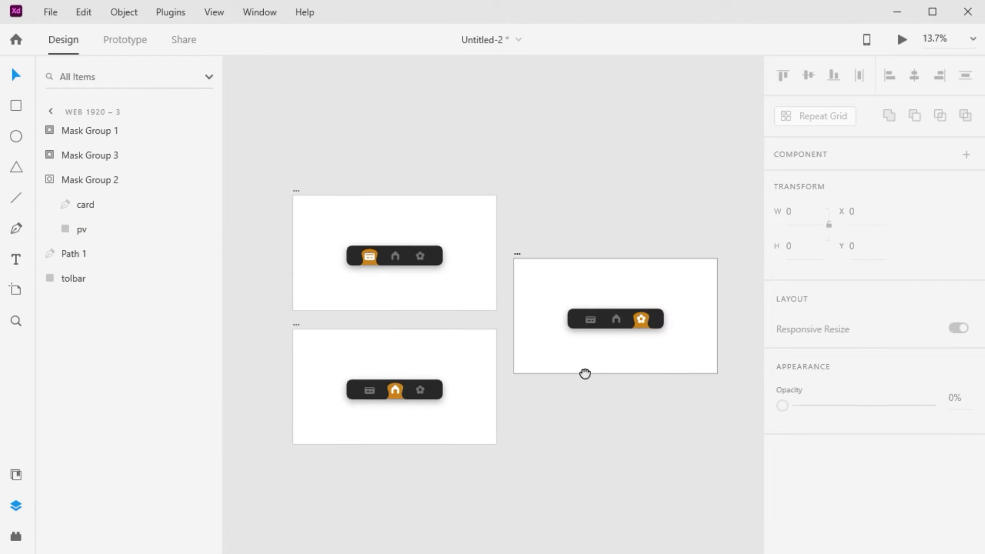
left_click(130, 44)
key("Escape")
- Link the home icon on Web 1920 – 1 to Web 1920 – 2 and its gear icon to Web 1920 – 3, using Tap and Auto-Animate
scroll(397, 255, "up", 2)
left_click(400, 253)
key("Escape")
key("Escape")
left_click(403, 256)
key("Escape")
key("Escape")
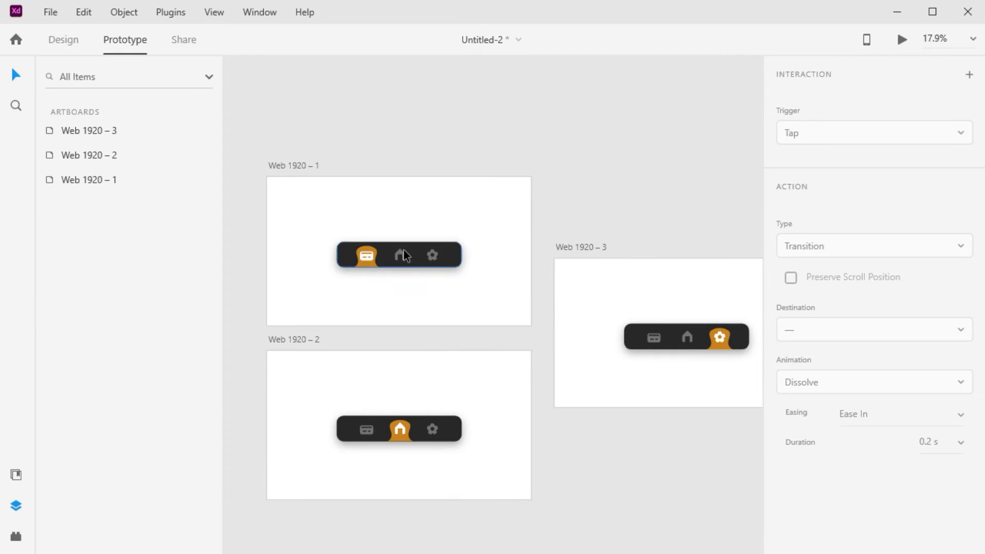
double_click(402, 254)
left_click_drag(403, 254, 396, 416)
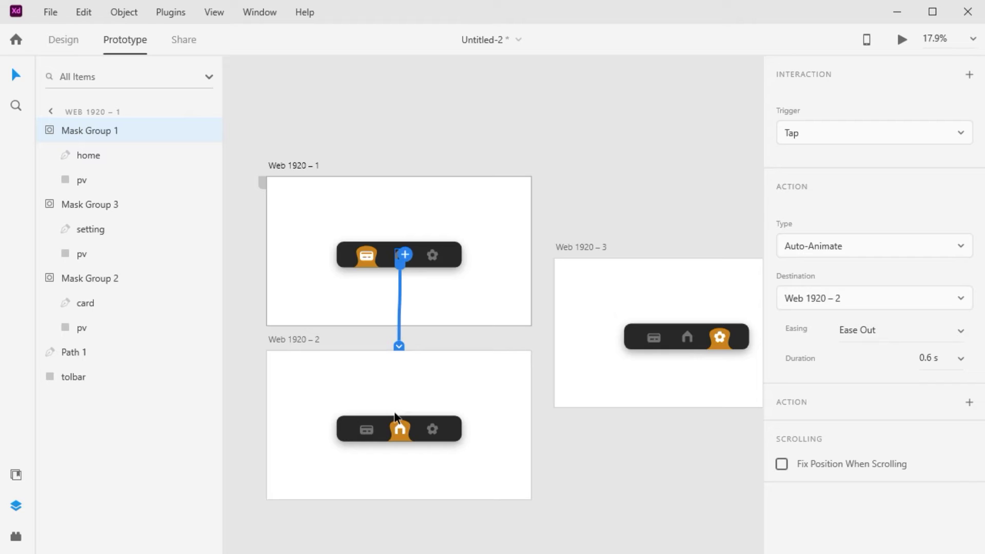
left_click(433, 263)
left_click_drag(440, 254, 610, 318)
- Link the card icon on Web 1920 – 2 to Web 1920 – 1 and its gear icon to Web 1920 – 3, using Tap and Auto-Animate
left_click(378, 440)
left_click(358, 448)
double_click(370, 436)
left_click_drag(373, 430, 395, 306)
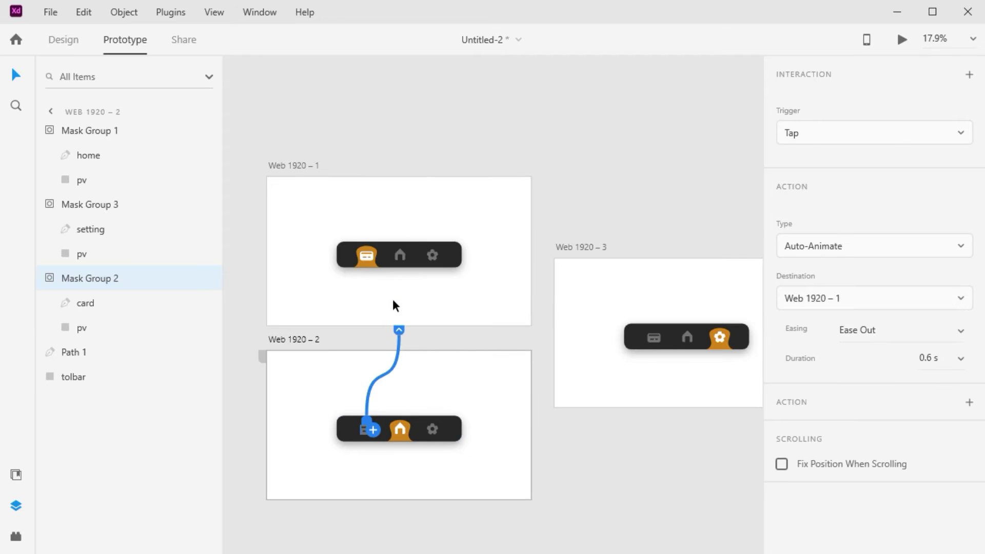
left_click(432, 436)
left_click_drag(437, 437, 649, 365)
- Link the card icon on Web 1920 – 3 to Web 1920 – 1 and its home icon to Web 1920 – 2, using Tap and Auto-Animate
left_click(570, 365)
left_click_drag(576, 364, 386, 324)
left_click(604, 364)
left_click_drag(609, 364, 414, 477)
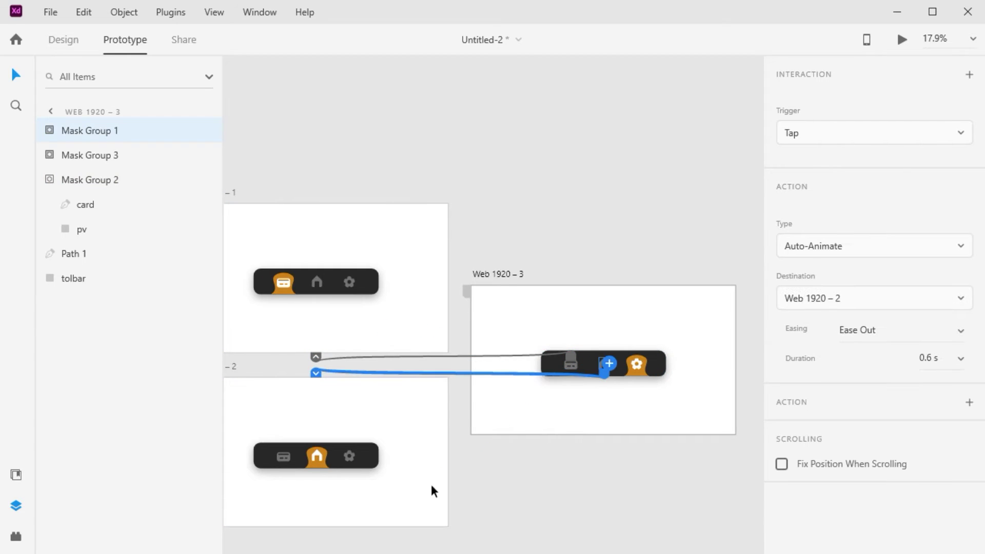
- Check the duration and easing of the home icon links leading to Web 1920 – 2
left_click(962, 359)
left_click(958, 363)
left_click(317, 282)
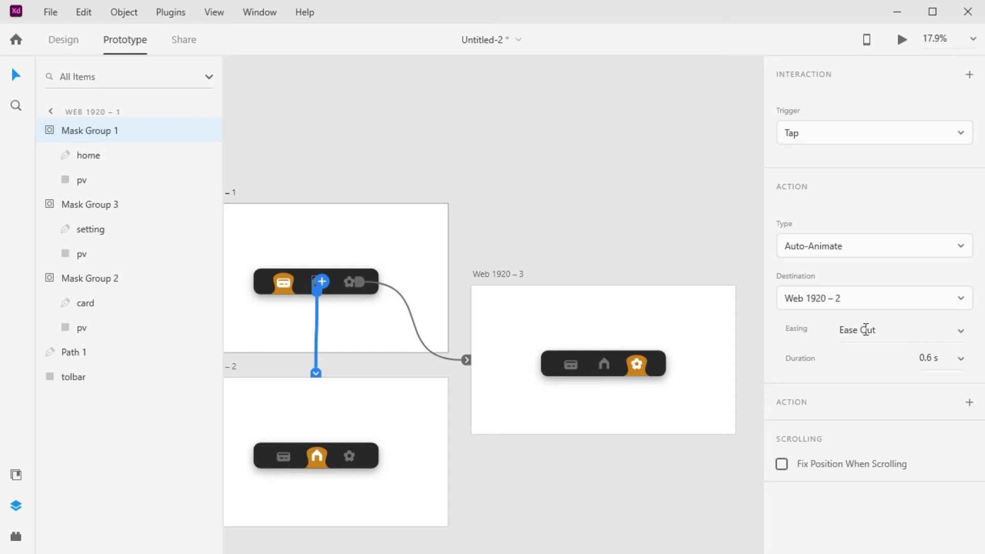
left_click(831, 310)
left_click(923, 301)
- Preview the prototype and test the orange highlight by activating the home, gear and card icons in turn
scroll(448, 305, "down", 4)
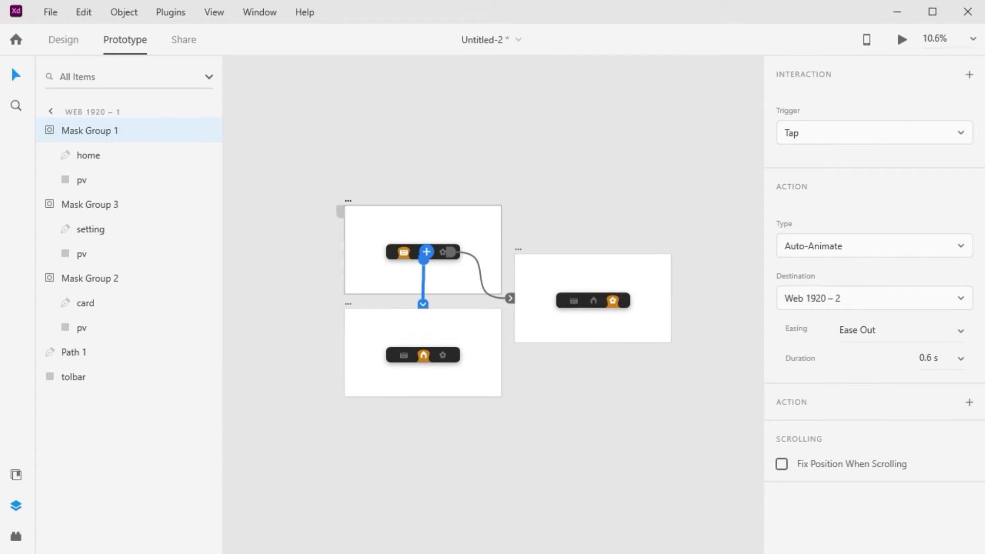
left_click(901, 41)
left_click(503, 309)
left_click(622, 308)
left_click(410, 329)
left_click(500, 308)
left_click(623, 308)
left_click(371, 310)
left_click(504, 330)
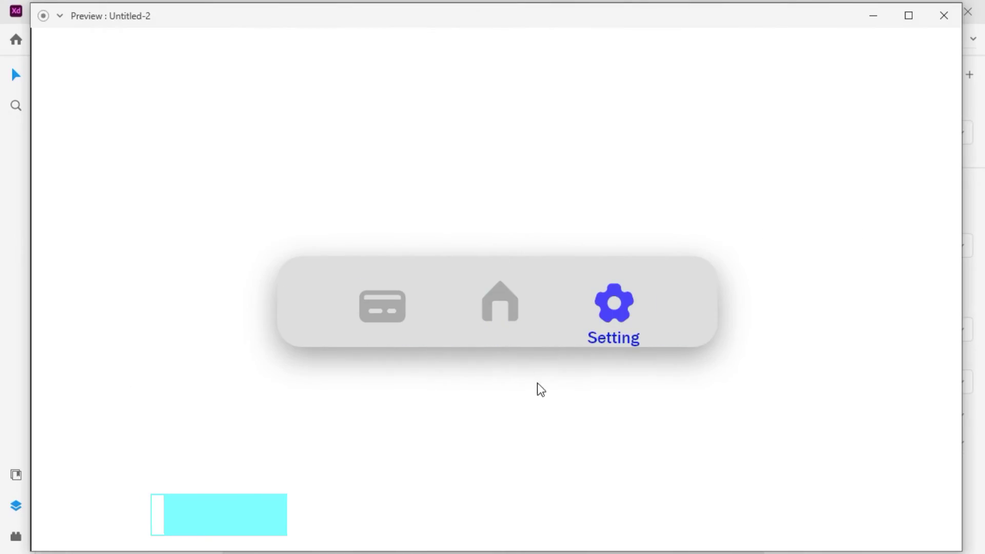
- Test the light grey labelled toolbar in the preview by activating its home, card and gear icons
left_click(507, 302)
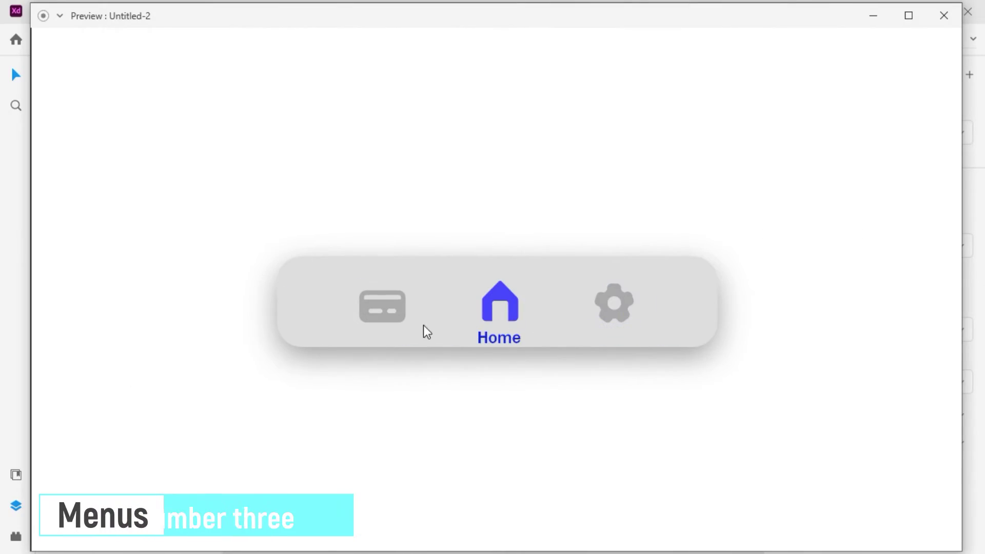
left_click(395, 310)
left_click(512, 300)
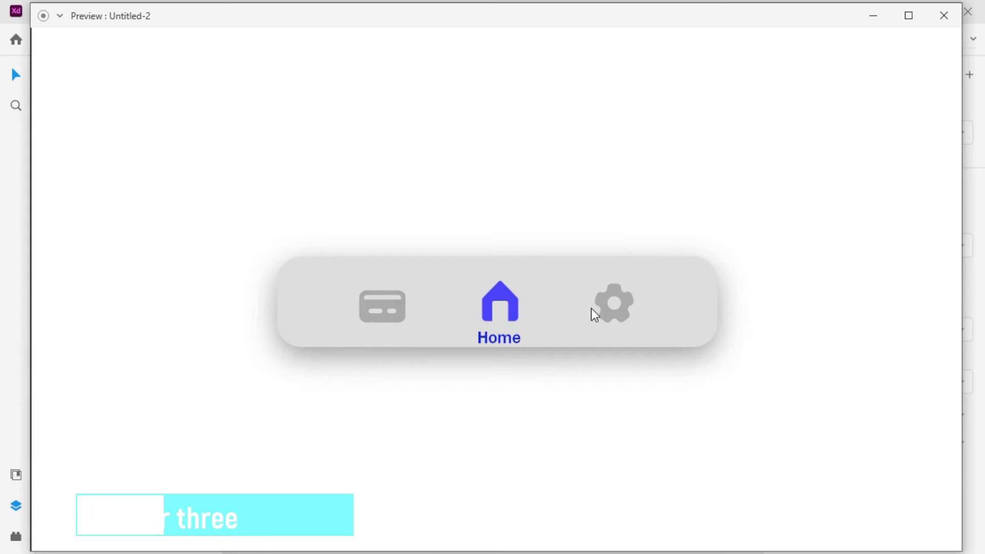
left_click(607, 308)
left_click(382, 310)
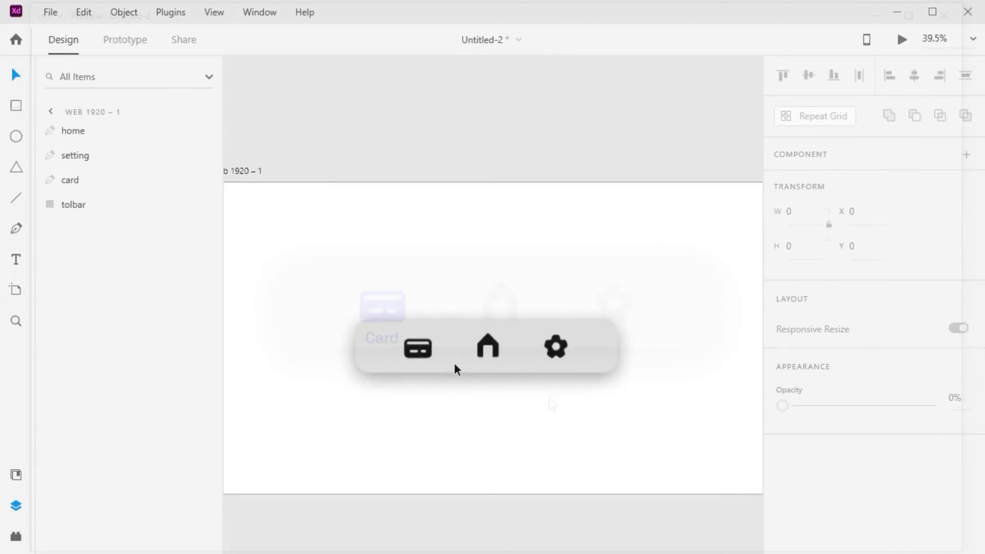
- Move the card, home and gear icons together off the light grey toolbar to the empty area above it
scroll(455, 363, "up", 2)
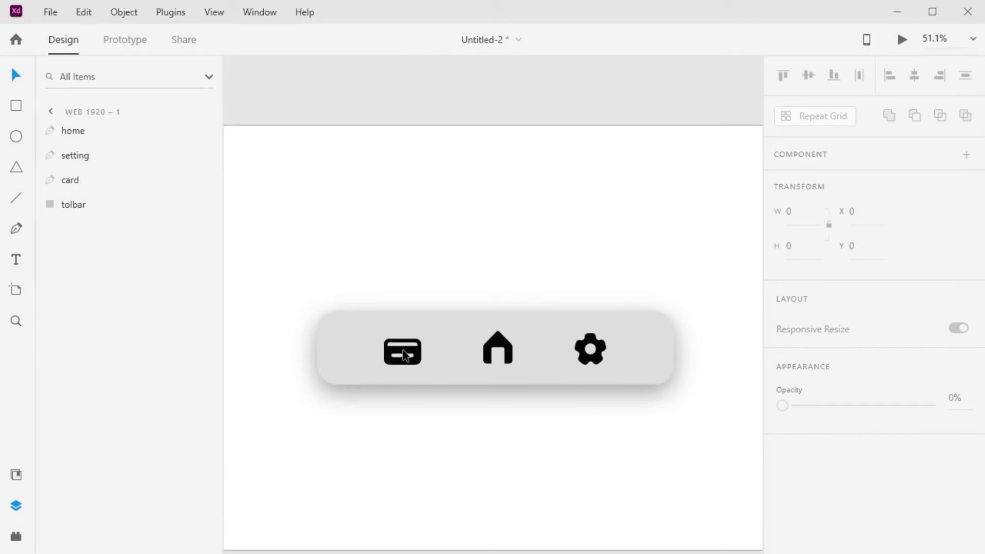
left_click(500, 347, "shift")
left_click(588, 353, "shift")
left_click_drag(584, 361, 573, 238)
left_click(266, 220)
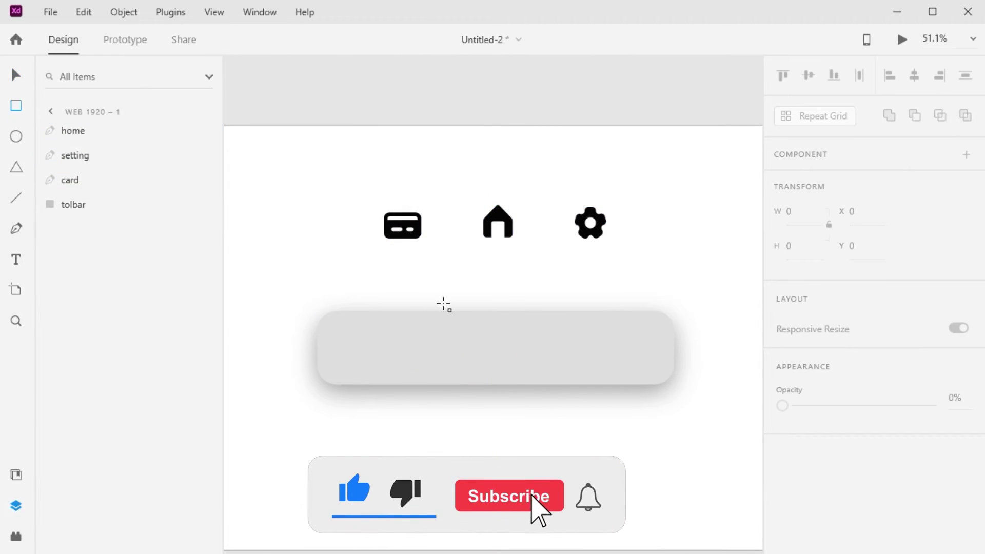
- Draw a 133 × 125 rectangle just below the card icon and fill it with a vivid violet-blue
mouse_move(374, 249)
left_mouse_down()
mouse_move(437, 283)
mouse_move(426, 297)
left_mouse_up()
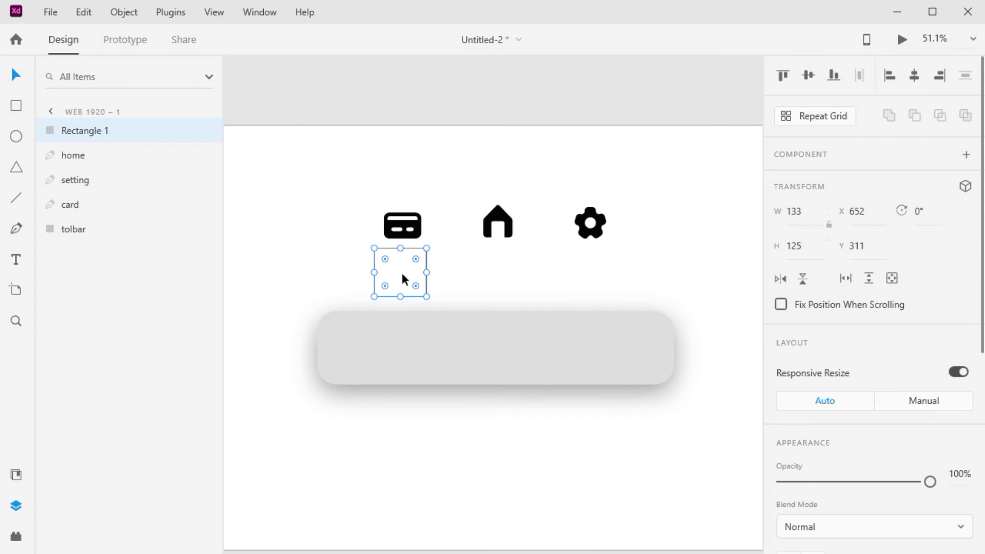
left_click(805, 383)
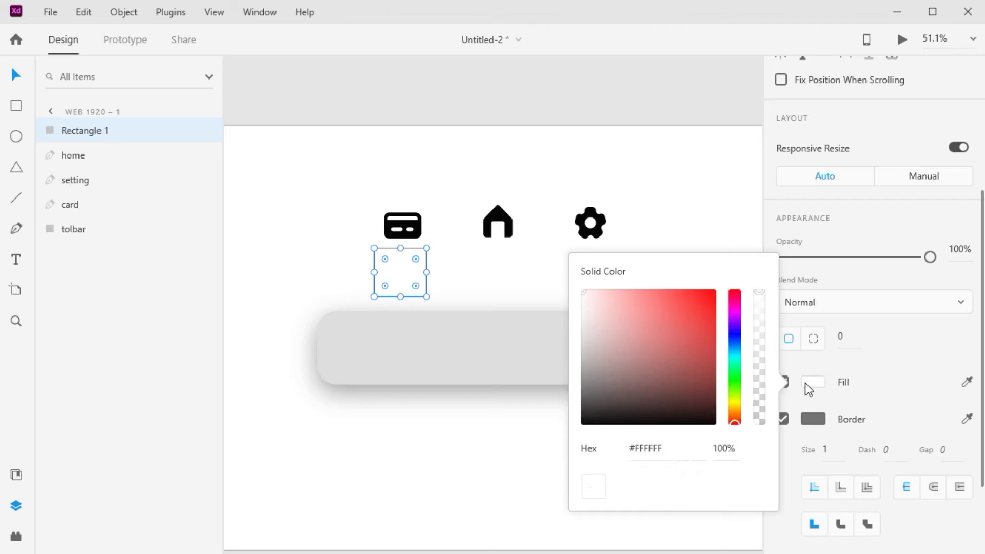
left_click(735, 335)
left_click_drag(703, 351, 681, 294)
type("v")
left_click(304, 236)
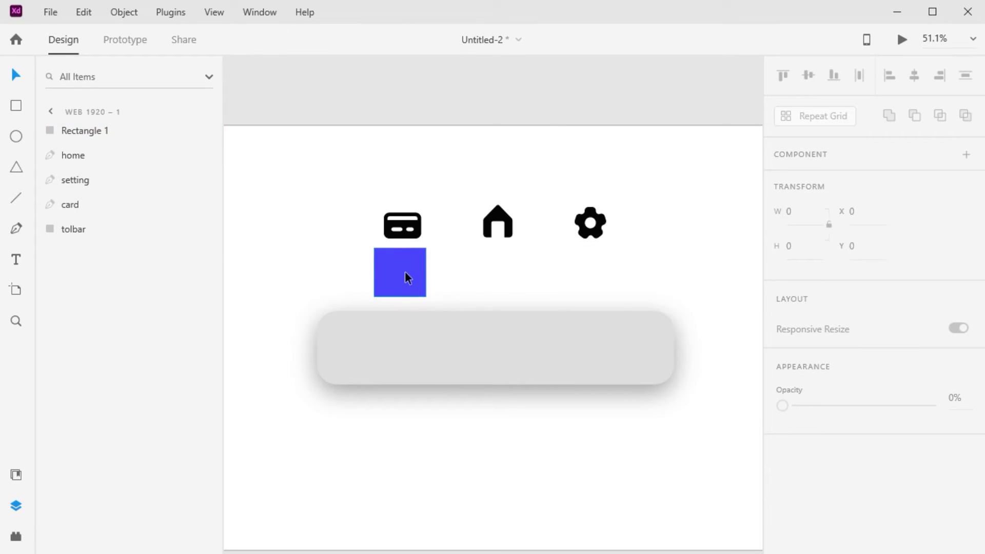
- Rename the blue rectangle's layer as pv
left_click(404, 270)
double_click(71, 137)
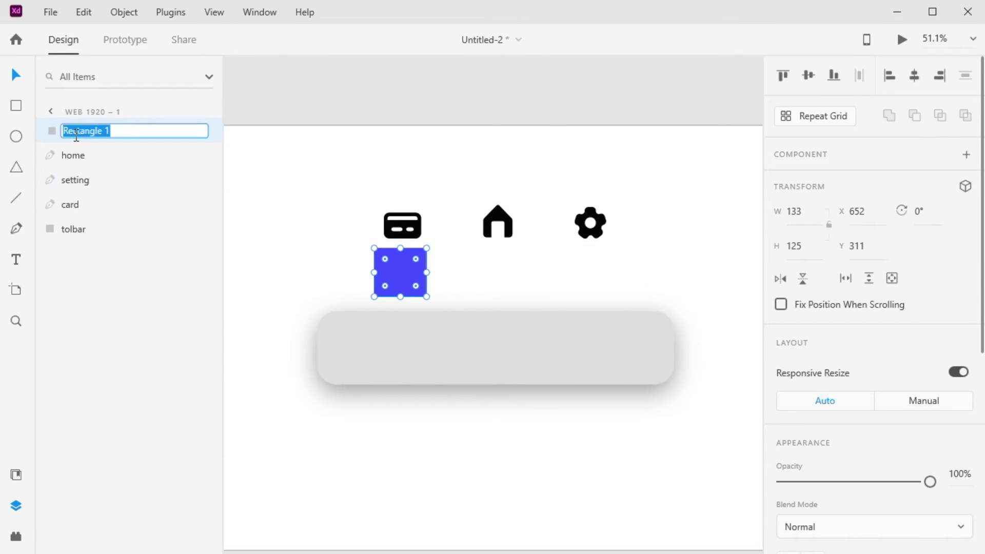
type("pv")
key("Return")
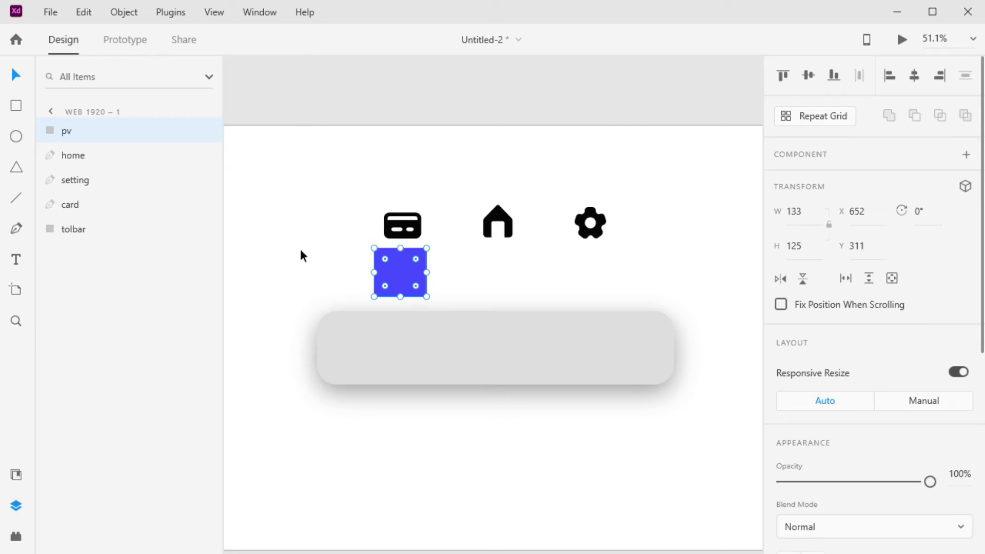
left_click(298, 247)
- Duplicate the blue pv rectangle twice in place
left_click(397, 271)
key("ctrl+d")
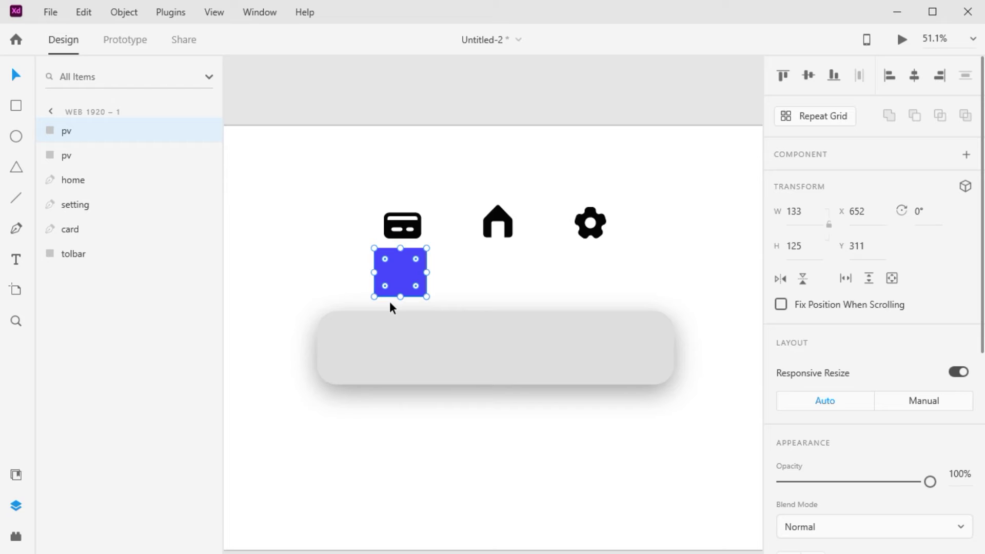
key("ctrl+d")
left_click(314, 259)
- Move one pv copy beneath the gear icon and place its layer directly under the setting layer
left_click(405, 275)
left_click_drag(400, 277, 587, 272)
left_click_drag(69, 138, 78, 236)
- Move another pv copy beneath the home icon at X 894 and arrange the remaining pv layers under the home and card layers
left_click(392, 263)
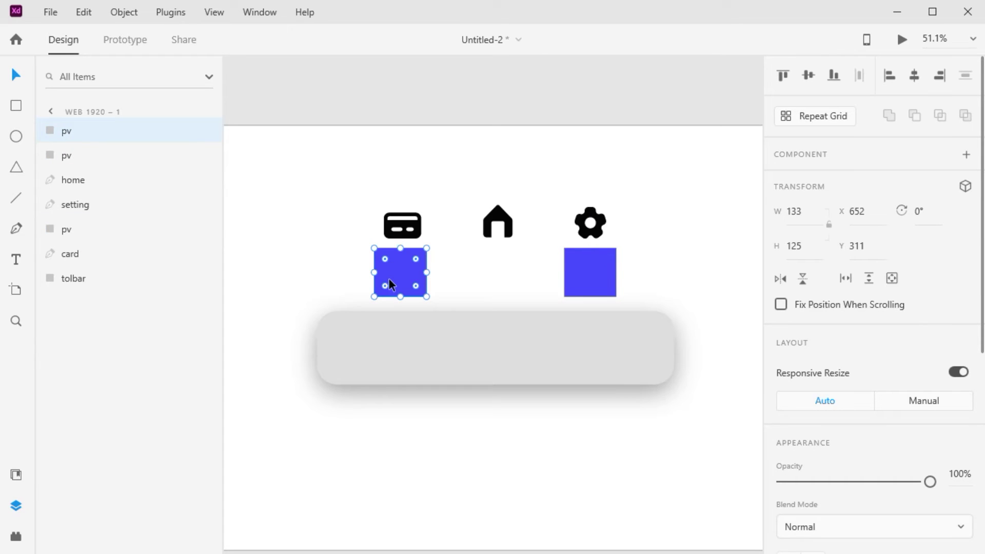
left_click_drag(394, 272, 490, 276)
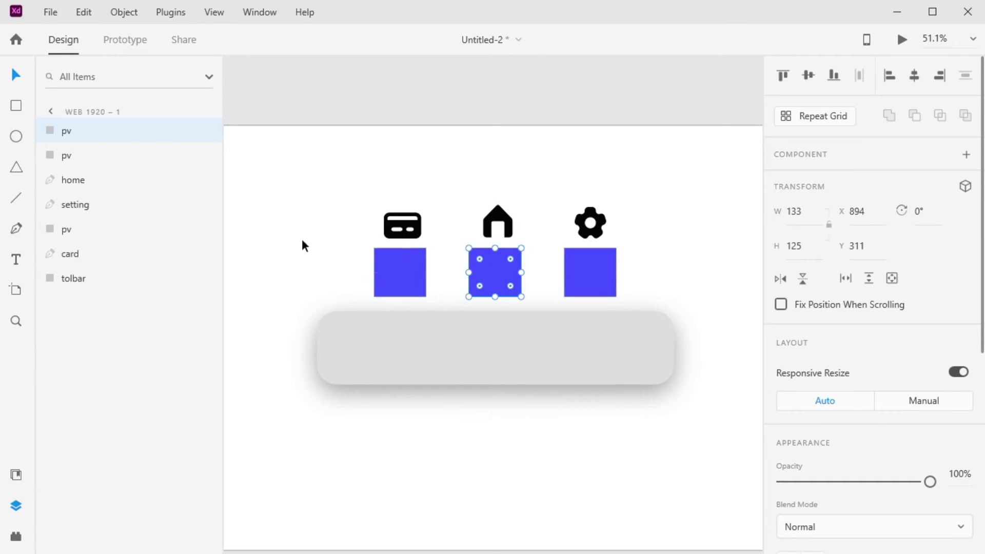
left_click_drag(66, 134, 80, 264)
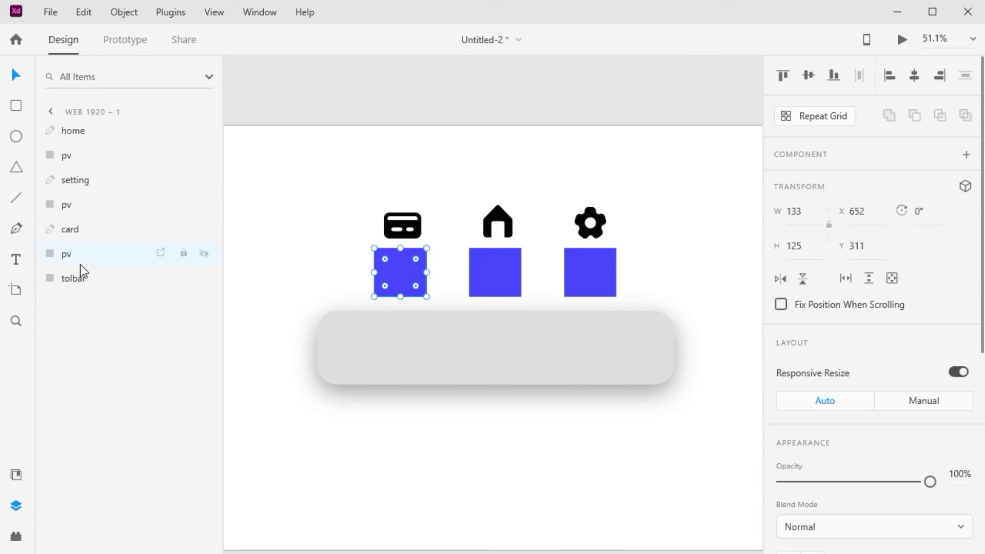
- Move all three pv rectangles up behind the card, home and gear icons to Y 192
left_click(513, 277, "shift")
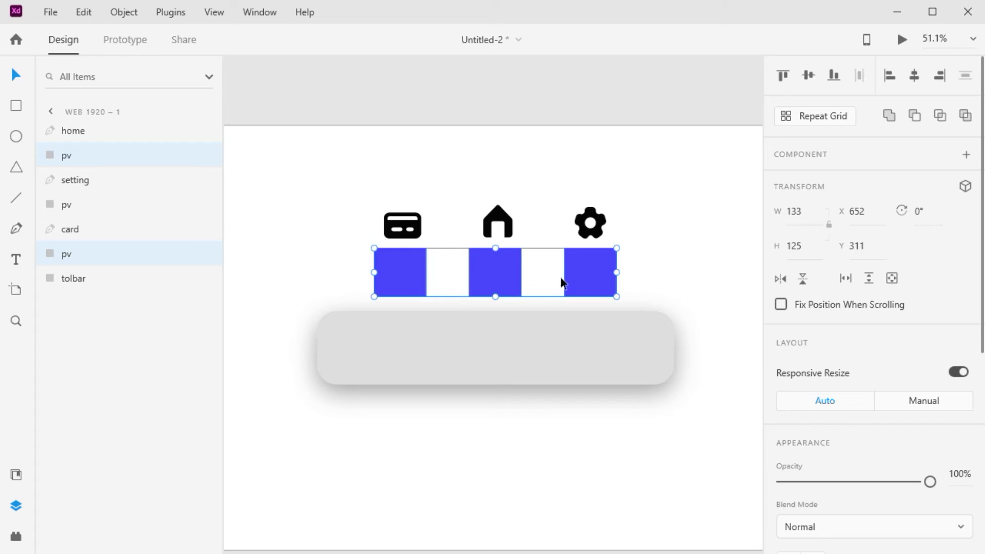
left_click(570, 281, "shift")
left_click_drag(485, 277, 485, 233)
left_click(369, 269)
- Mask the pv rectangle behind the card icon with the card shape
left_click_drag(362, 263, 403, 229)
right_click(403, 232)
scroll(448, 149, "down", 1)
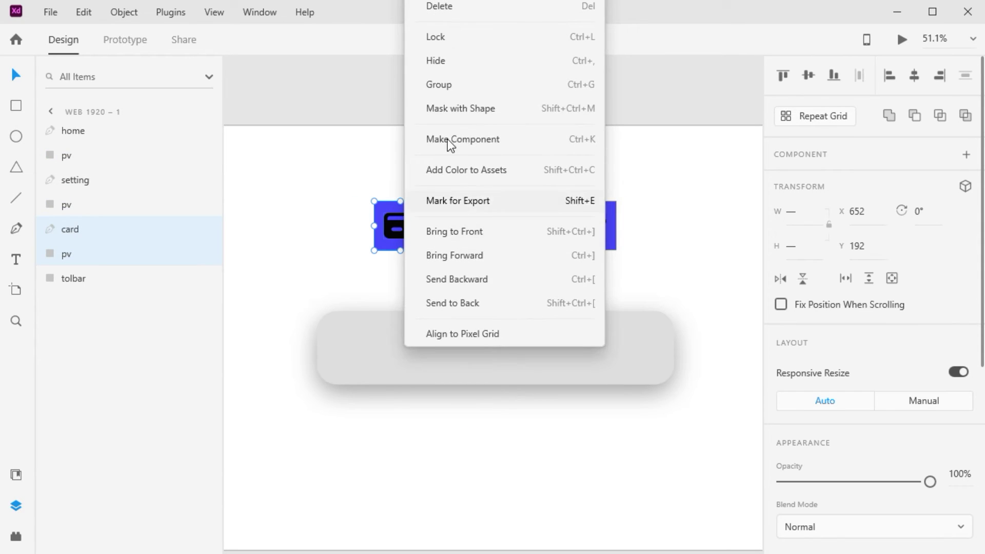
left_click(454, 112)
- Mask the pv rectangle behind the home icon with the home shape
left_click_drag(467, 265, 512, 202)
right_click(500, 226)
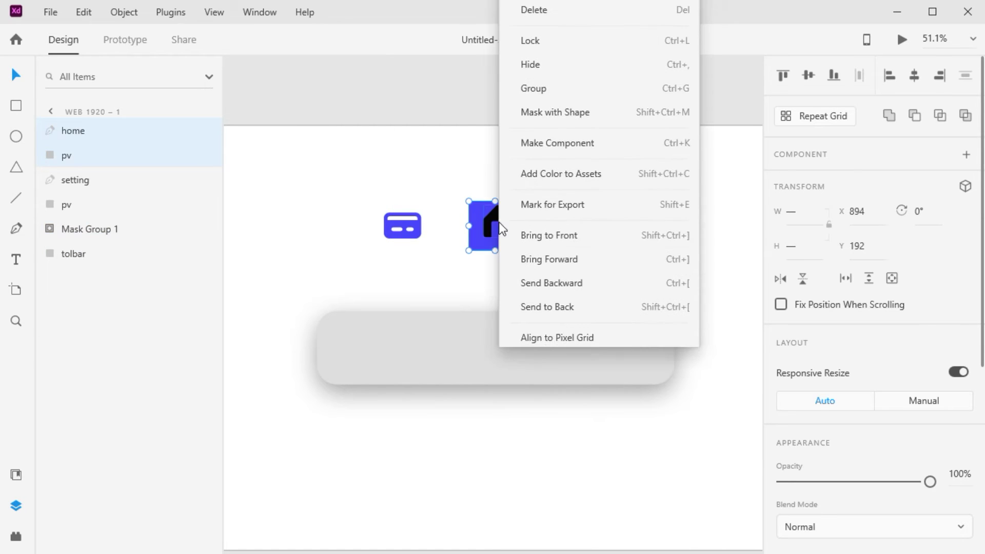
left_click(553, 110)
- Mask the pv rectangle behind the gear icon with the gear shape
left_click_drag(544, 260, 604, 208)
right_click(604, 209)
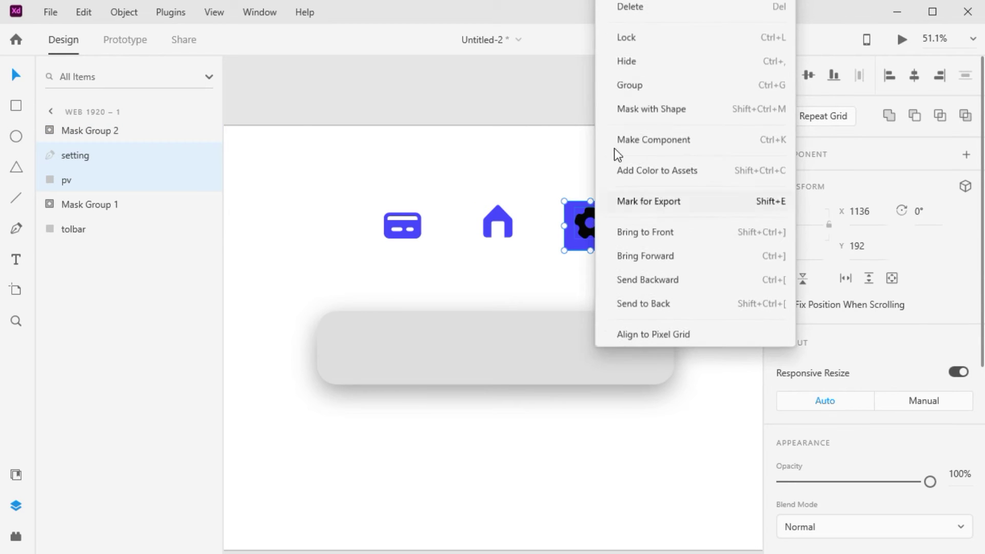
left_click(641, 107)
- Move the three masked blue icons together back down onto the light grey toolbar
left_click_drag(352, 261, 630, 202)
left_click_drag(495, 218, 495, 342)
left_click(498, 434)
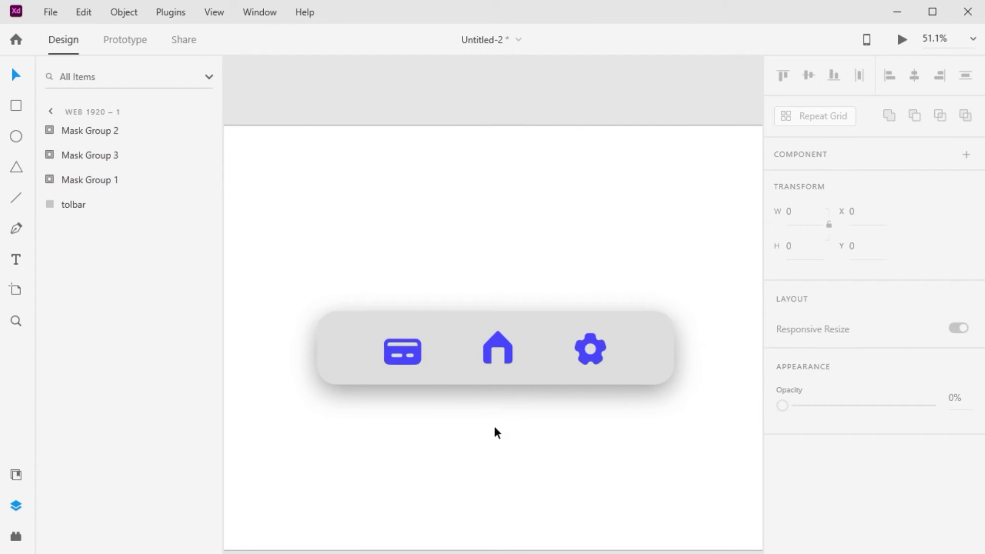
- Add a text label reading "card" in the empty area below the toolbar
scroll(508, 425, "down", 3)
scroll(501, 383, "up", 3)
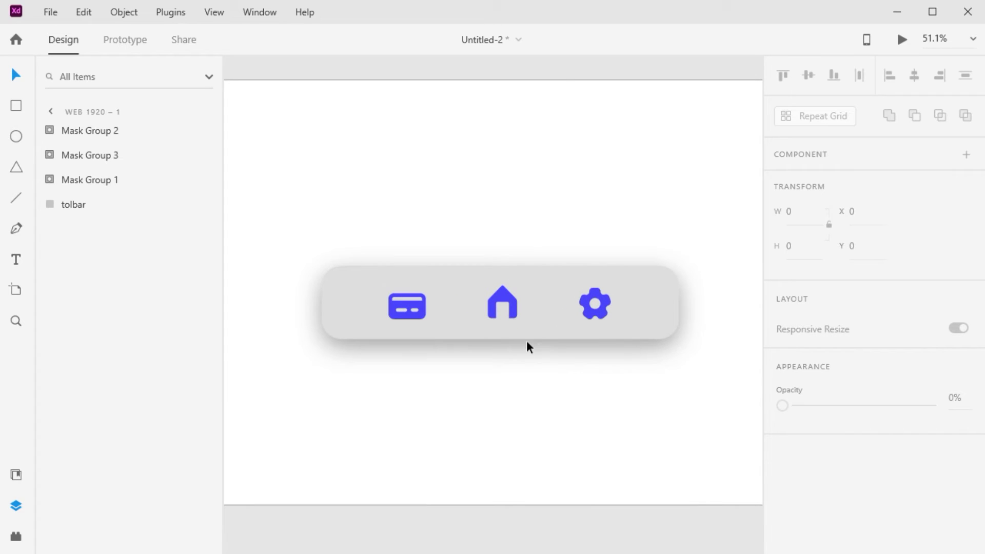
left_click(17, 259)
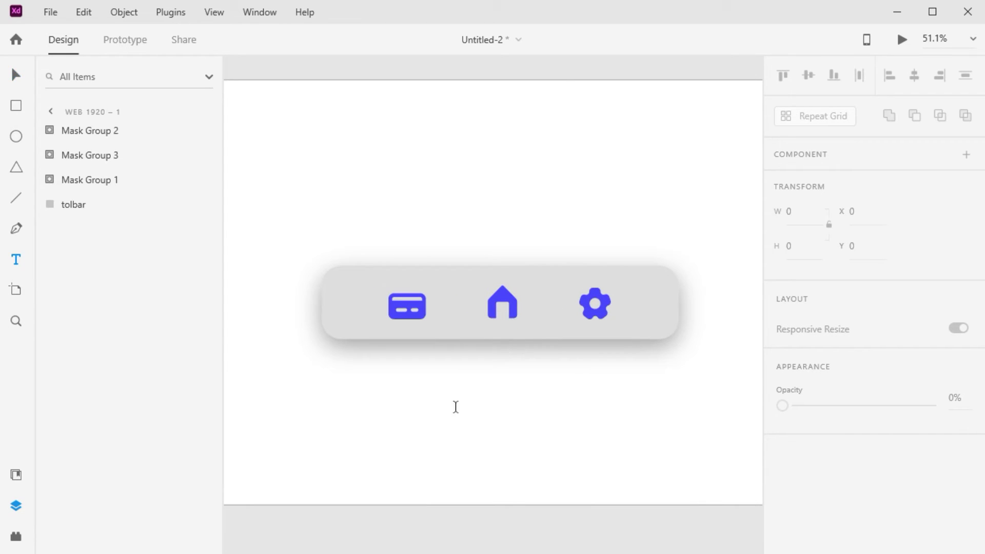
left_click(325, 382)
type("card")
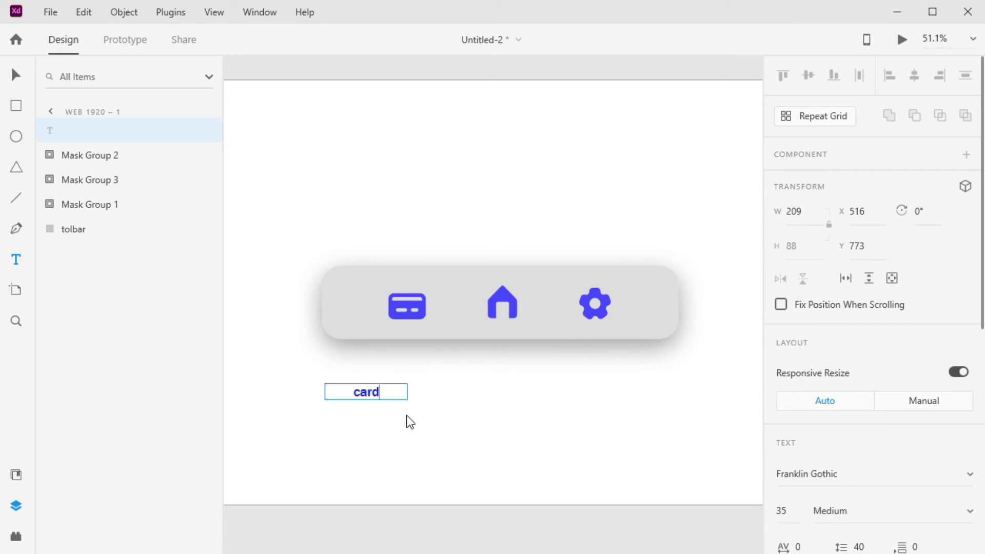
key("Escape")
- Check the card label's font, size and fill settings
scroll(824, 407, "down", 3)
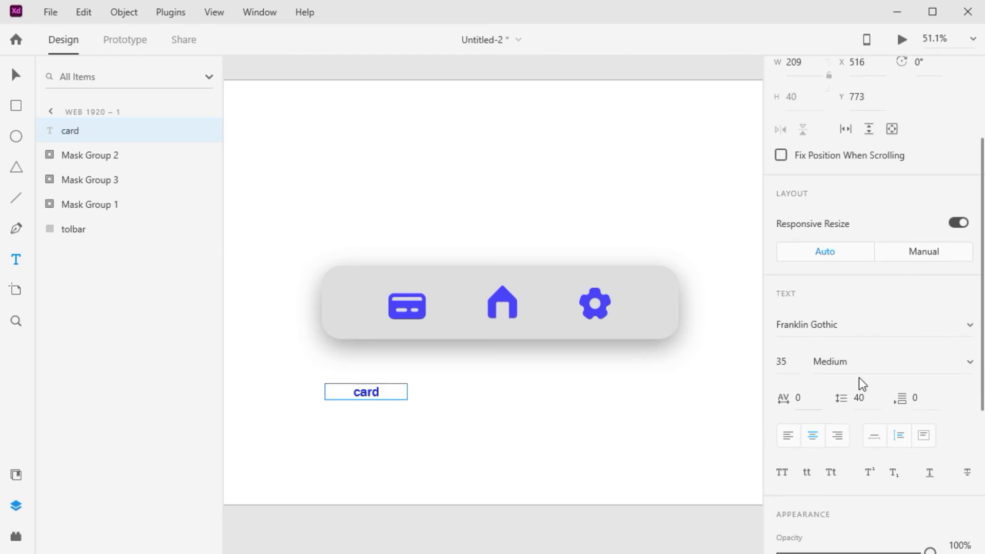
left_click(967, 332)
left_click(858, 383)
scroll(863, 386, "down", 2)
scroll(863, 386, "down", 2)
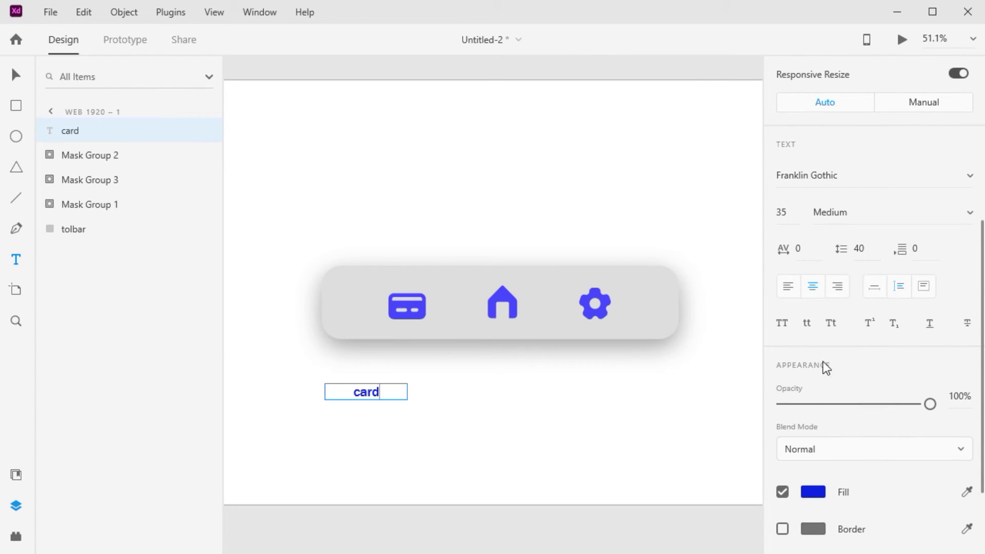
- Duplicate the card label twice and place the copies in a row to its right below the toolbar
left_click(453, 437)
left_click(444, 434)
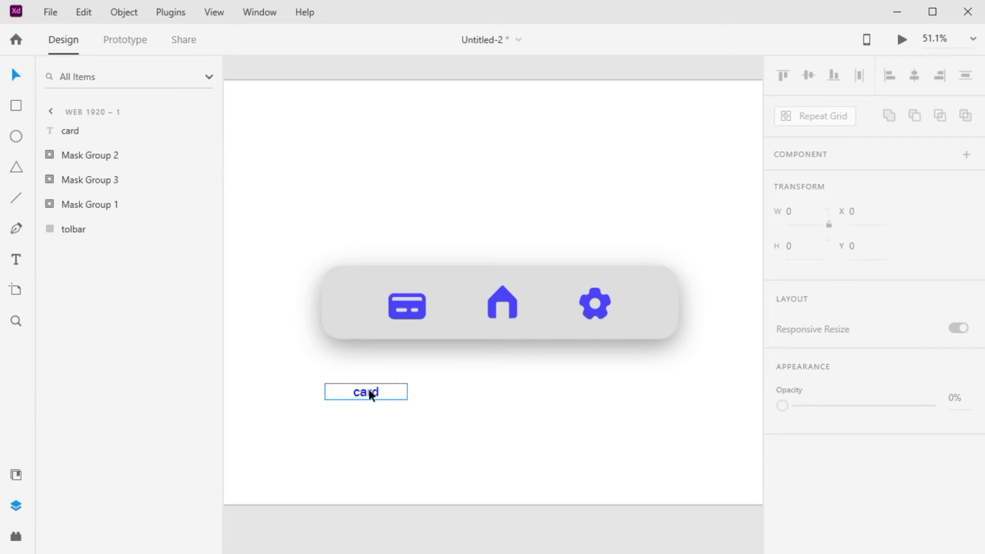
left_click(368, 392)
key("ctrl+d")
left_click_drag(370, 392, 496, 396)
key("ctrl+d")
left_click_drag(380, 395, 597, 392)
- Change the text of the rightmost label copy to "setting" and the middle copy to "Home"
double_click(597, 392)
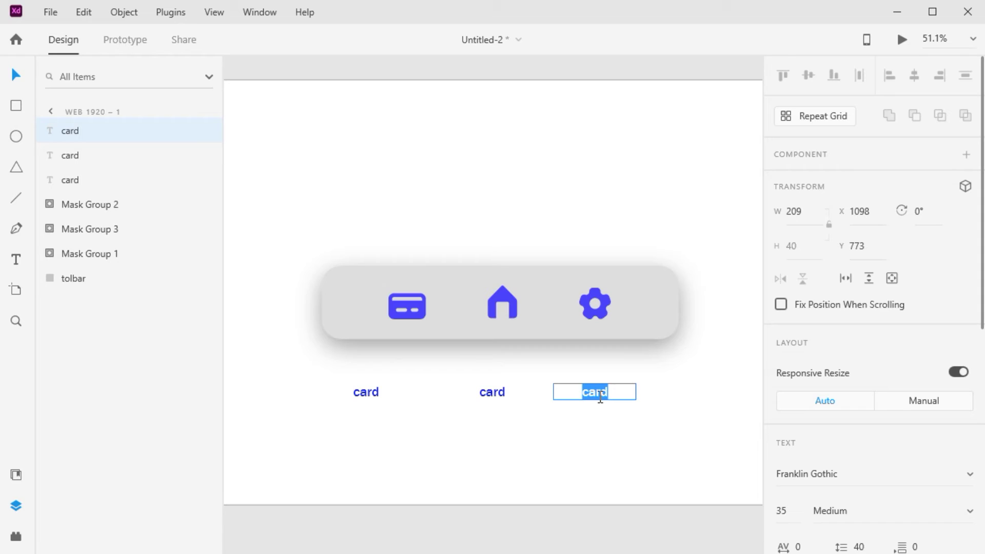
type("setting")
key("Escape")
left_click(487, 391)
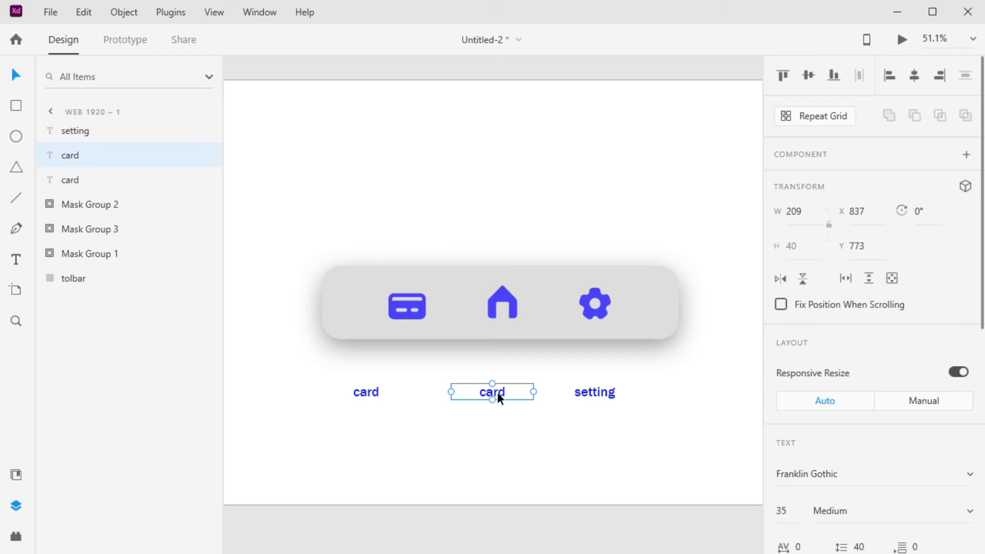
double_click(497, 392)
type("Home")
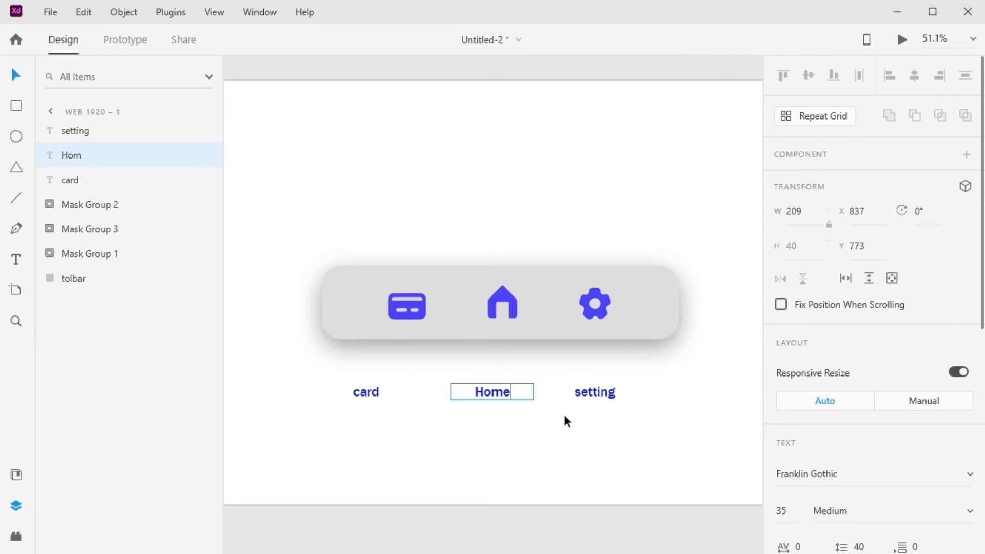
- Capitalise the first letters of the setting and card labels so they read "Setting" and "Card"
left_click(598, 394)
double_click(589, 394)
left_click(583, 393)
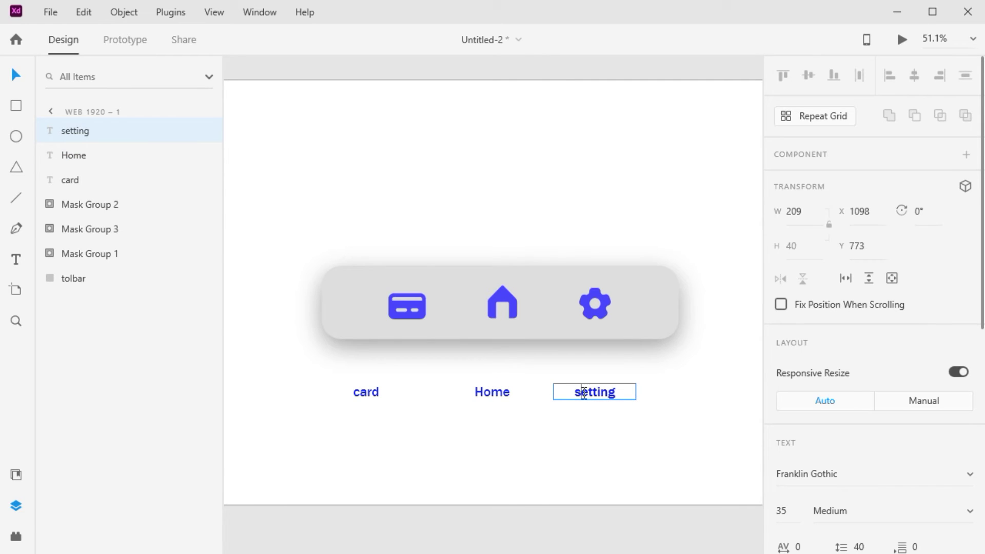
key("BackSpace")
type("S")
key("Escape")
left_click(371, 394)
double_click(368, 393)
left_click(361, 393)
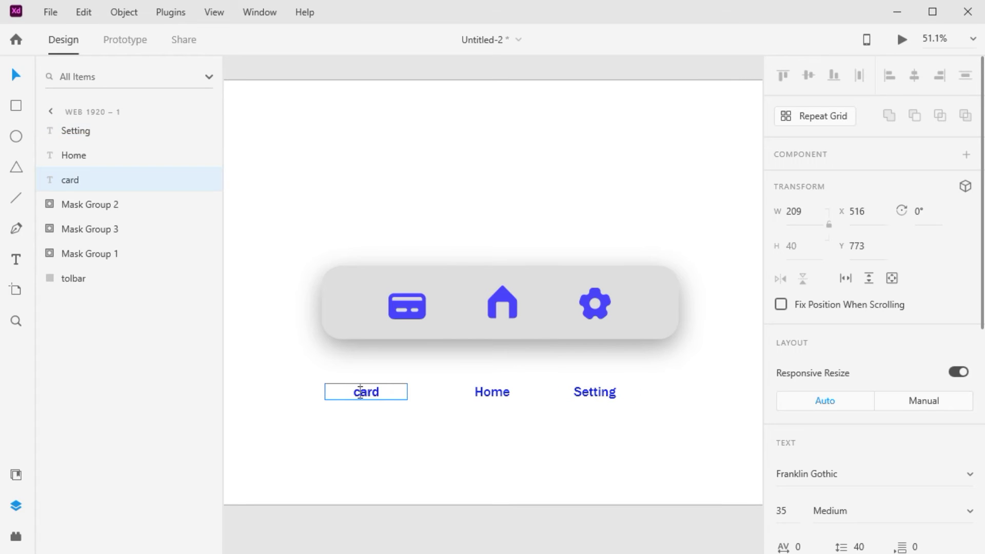
key("BackSpace")
type("C")
key("Escape")
- Move the Card, Home and Setting labels up onto the toolbar, each directly beneath its matching icon
scroll(386, 426, "up", 1)
scroll(357, 426, "up", 3)
left_click(390, 444)
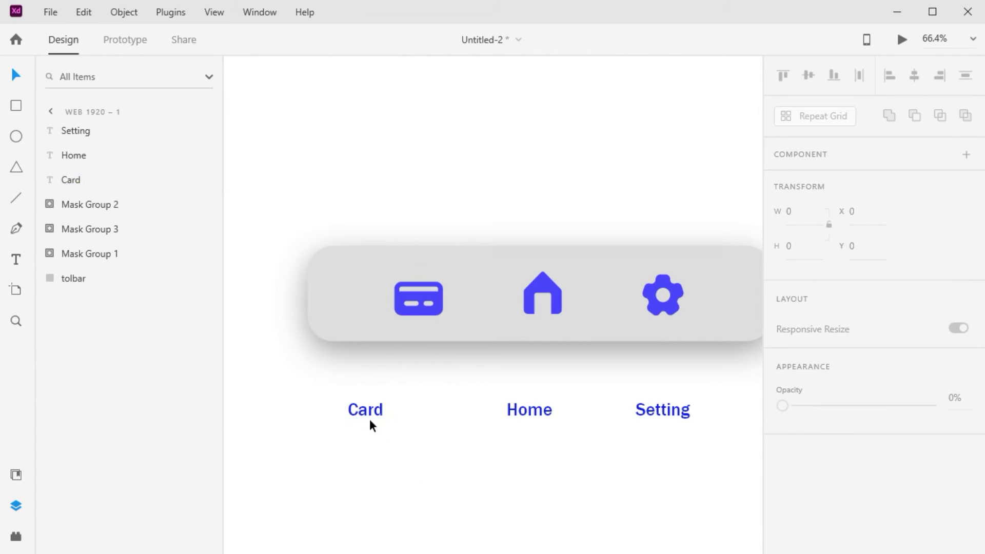
left_click_drag(368, 411, 419, 331)
left_click_drag(536, 413, 552, 337)
left_click_drag(664, 412, 668, 334)
- Move the three labels up together to Y 579 so they overlap the lower part of the icons
left_click(560, 333, "shift")
left_click(424, 331, "shift")
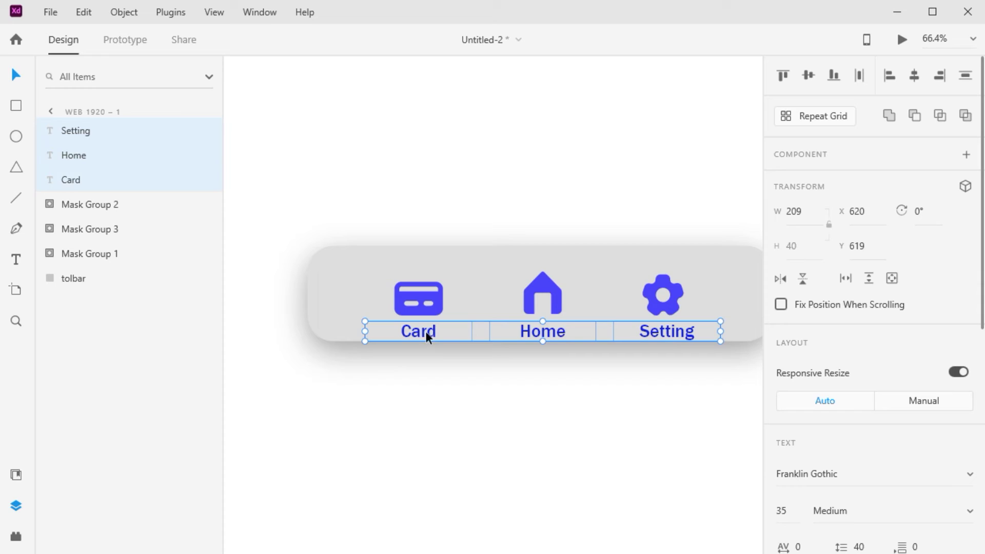
key("Up")
key("Up")
key("Up")
key("Up")
key("Up")
key("Up")
key("Up")
key("Up")
key("Up")
key("Up")
key("Up")
key("Up")
key("Up")
key("Up")
key("Up")
key("Up")
key("Up")
key("Up")
key("Up")
key("Up")
key("Up")
key("Up")
key("Up")
key("Up")
key("Up")
key("Up")
key("Up")
key("Up")
key("Up")
key("Up")
key("Up")
key("Up")
key("Up")
key("Up")
key("Up")
key("Up")
key("Up")
key("Up")
- Set the opacity of all three labels to 0%
scroll(860, 358, "down", 5)
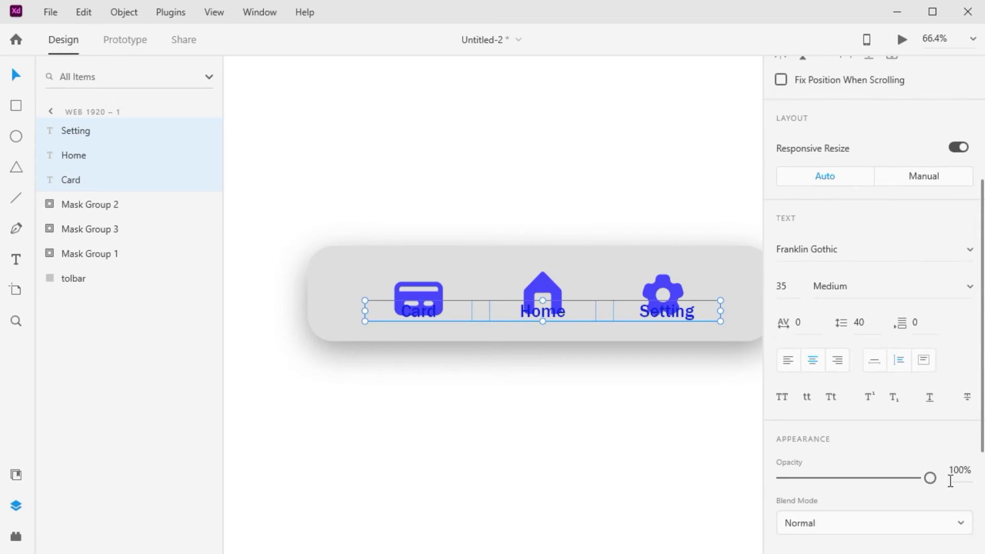
left_click_drag(928, 478, 774, 475)
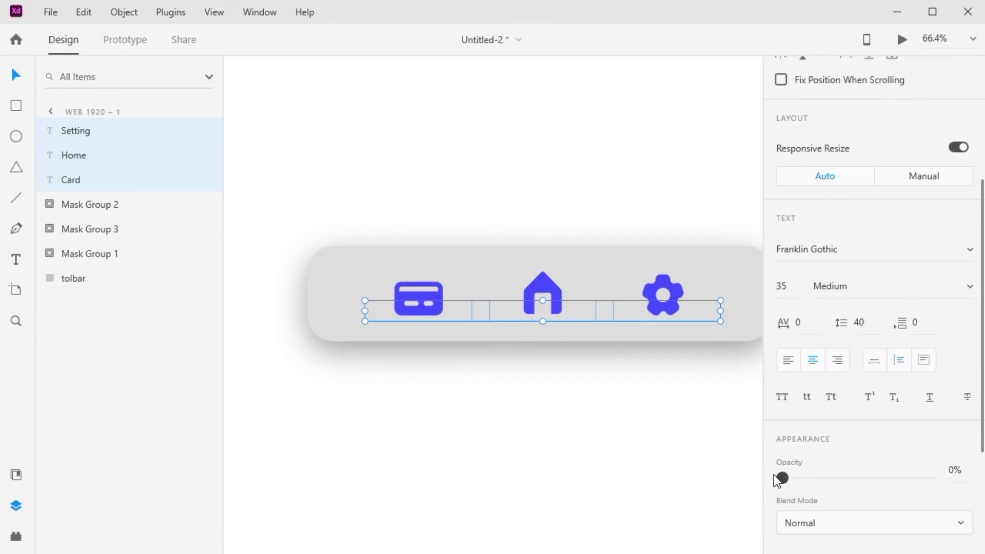
left_click(557, 408)
- Move the Home label back down beneath the house icon and set its opacity to 100%
left_click(546, 311)
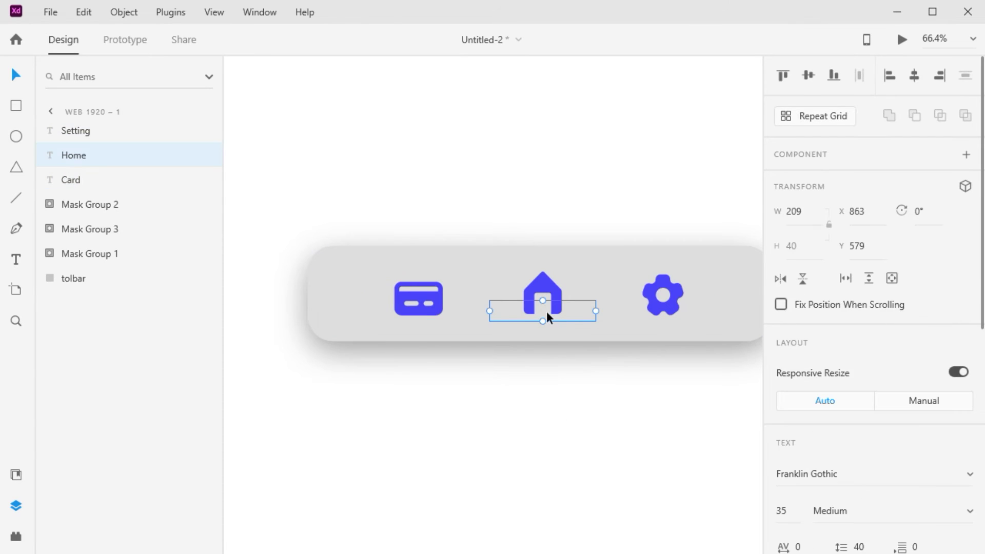
left_click_drag(546, 313, 549, 333)
scroll(873, 441, "down", 4)
scroll(872, 442, "down", 3)
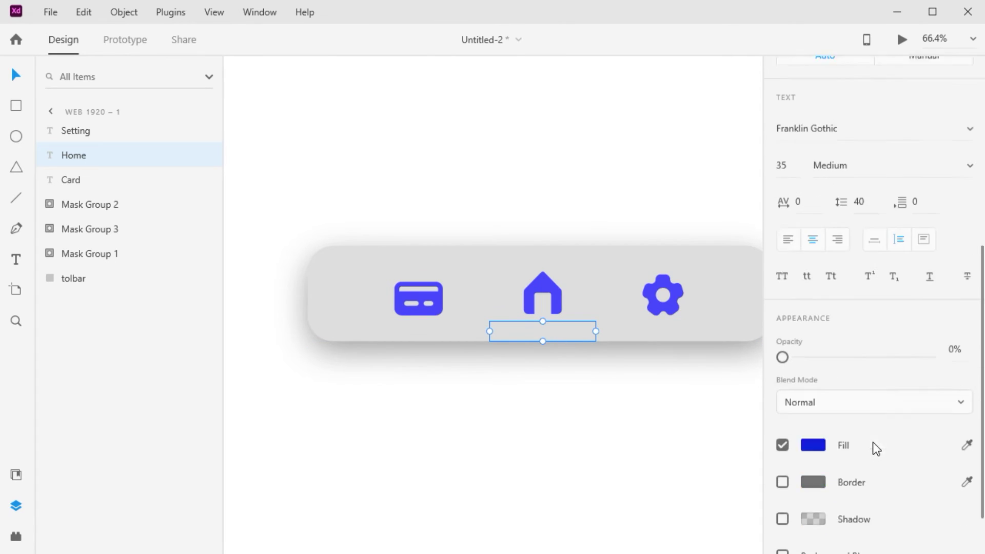
left_click_drag(781, 329, 941, 352)
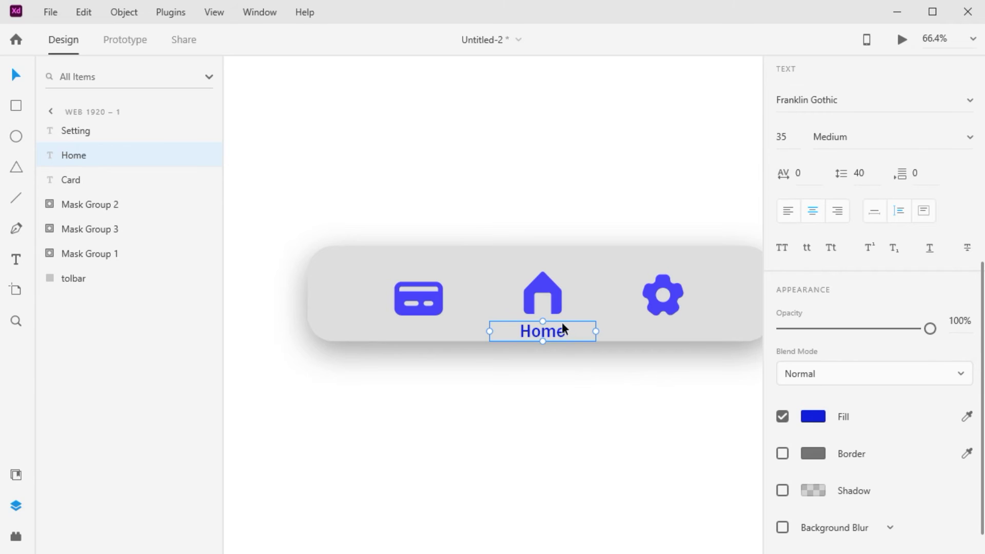
left_click(552, 287)
left_click(520, 452)
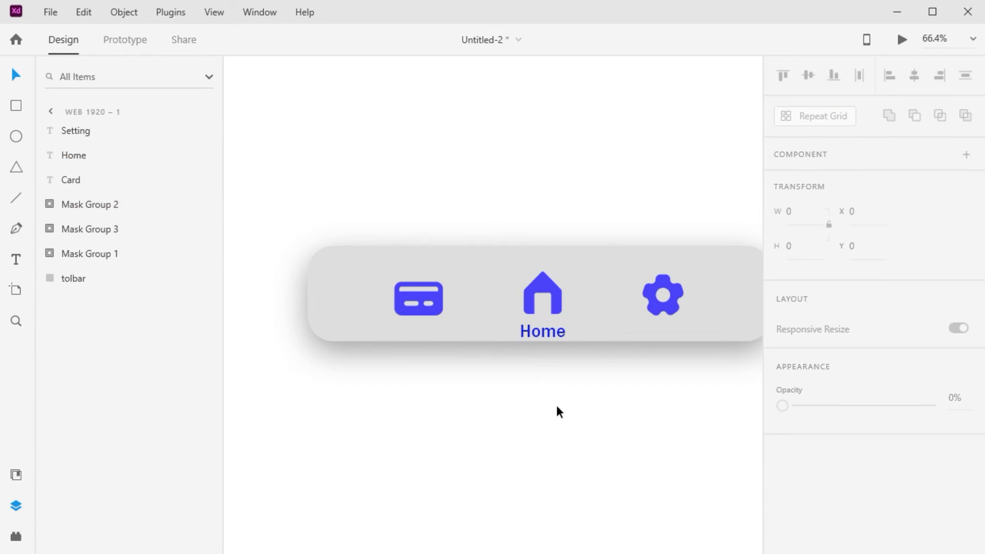
- Change the fill of the pv rectangle inside the card icon's mask group to grey #A8A8A8
left_click(432, 301)
scroll(795, 452, "down", 4)
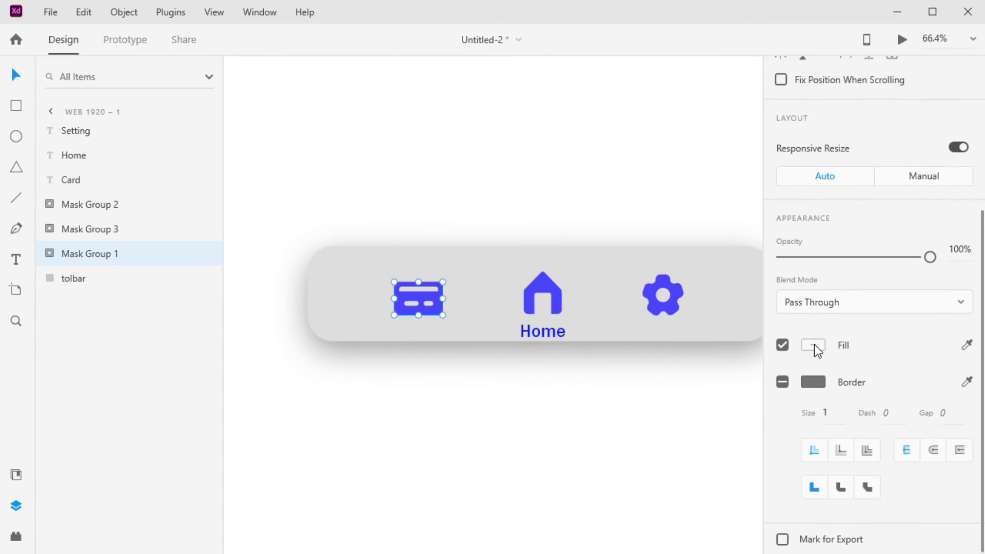
double_click(419, 293)
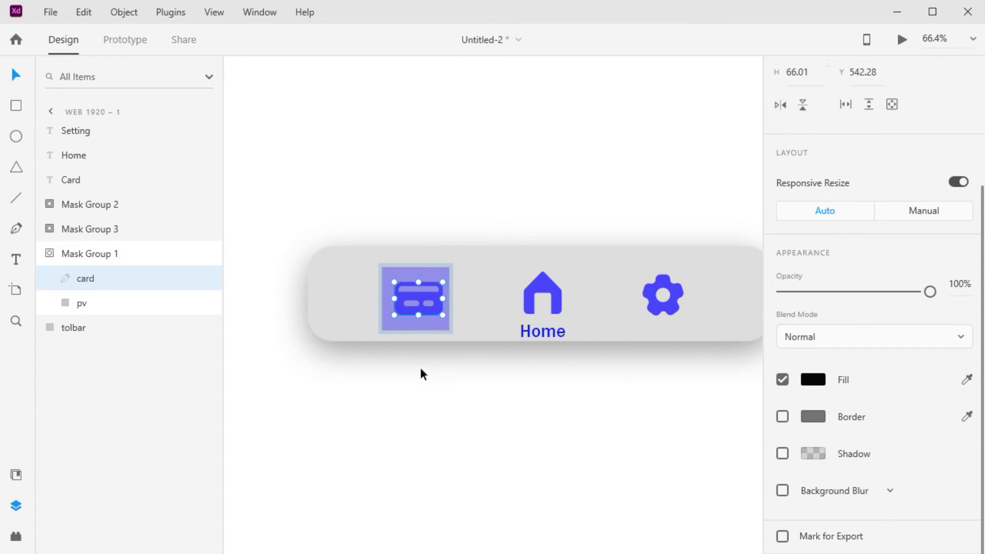
left_click(419, 410)
left_click(421, 303)
key("Escape")
left_click(422, 294)
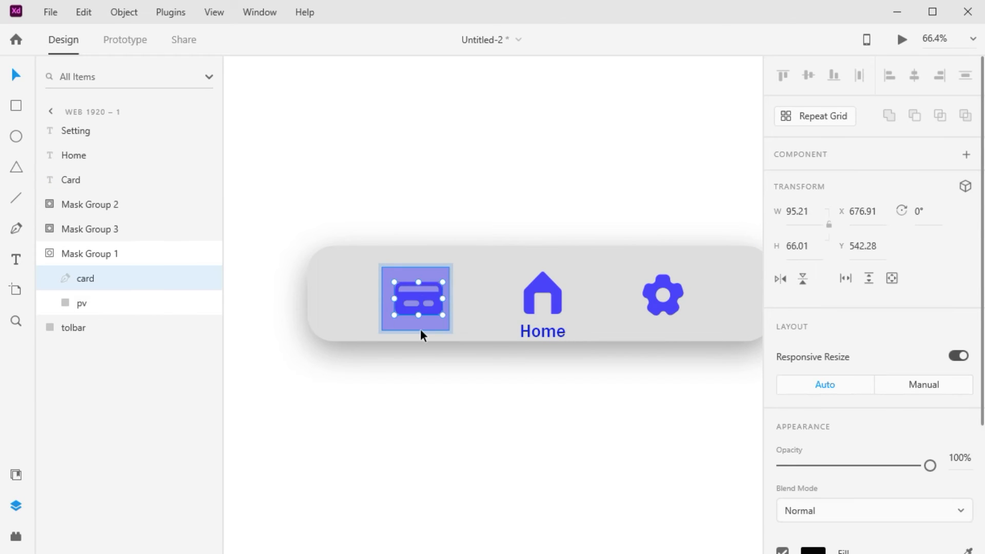
left_click(420, 328)
scroll(801, 449, "down", 6)
left_click(814, 292)
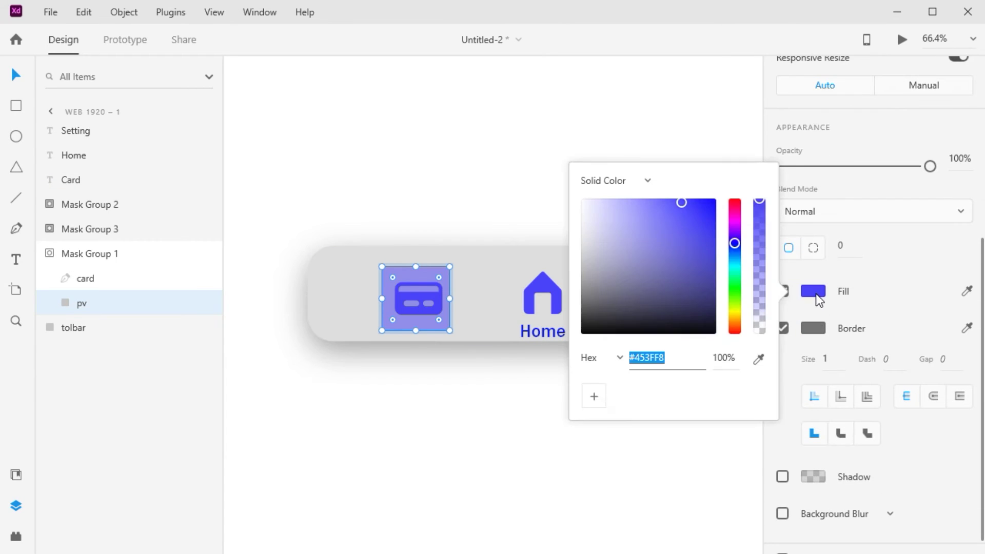
left_click_drag(596, 259, 577, 244)
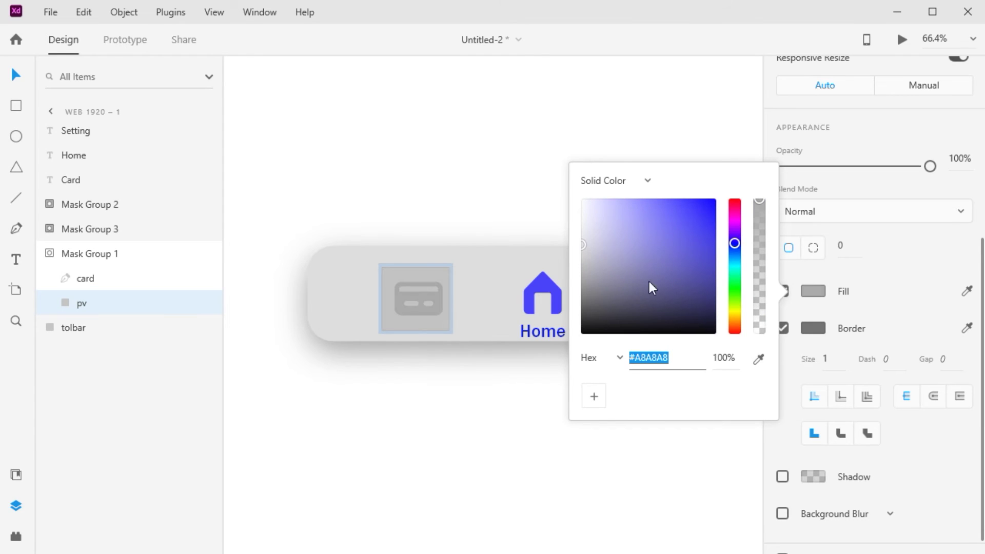
left_click(475, 448)
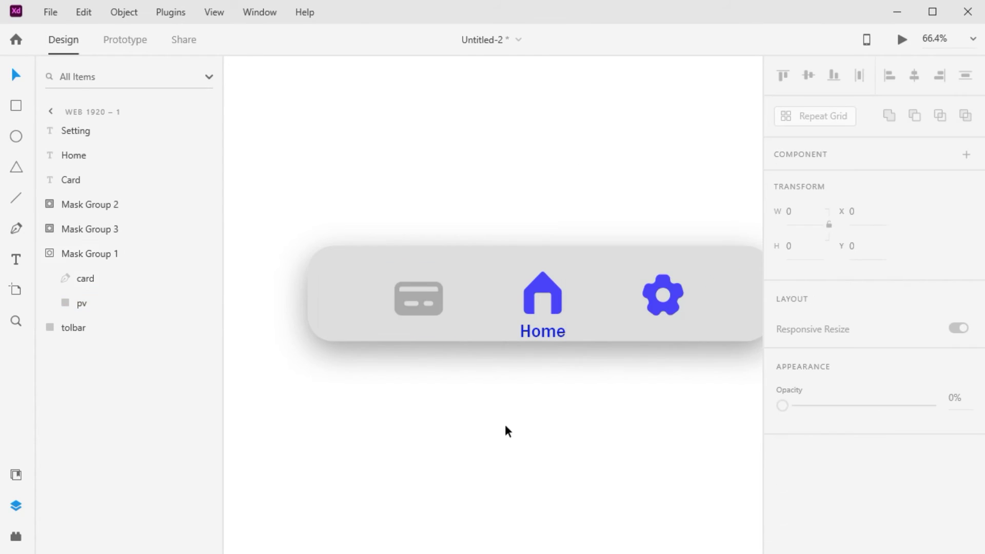
- Change the fill of the pv shape inside the gear icon's mask group to #A8A8A8
left_click(662, 295)
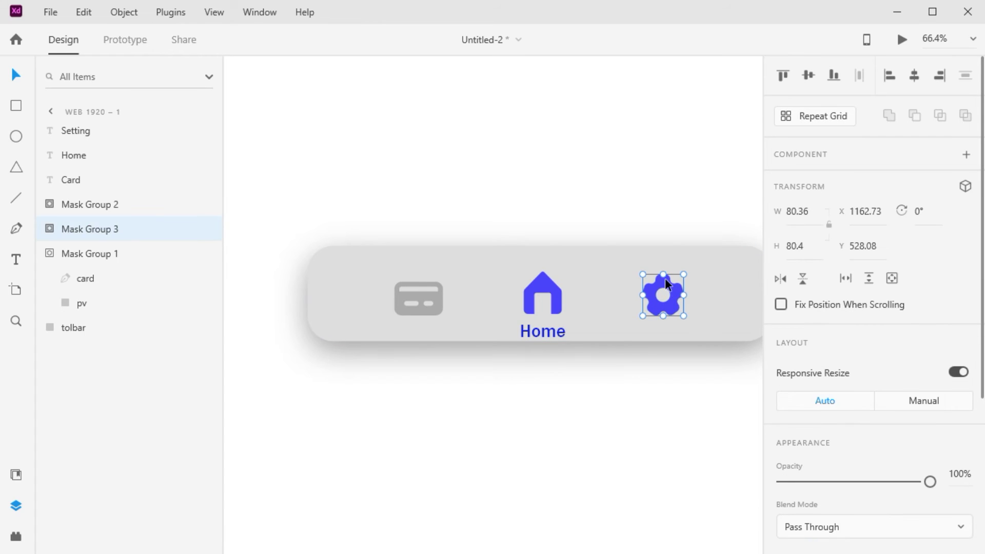
double_click(665, 278)
left_click(638, 326)
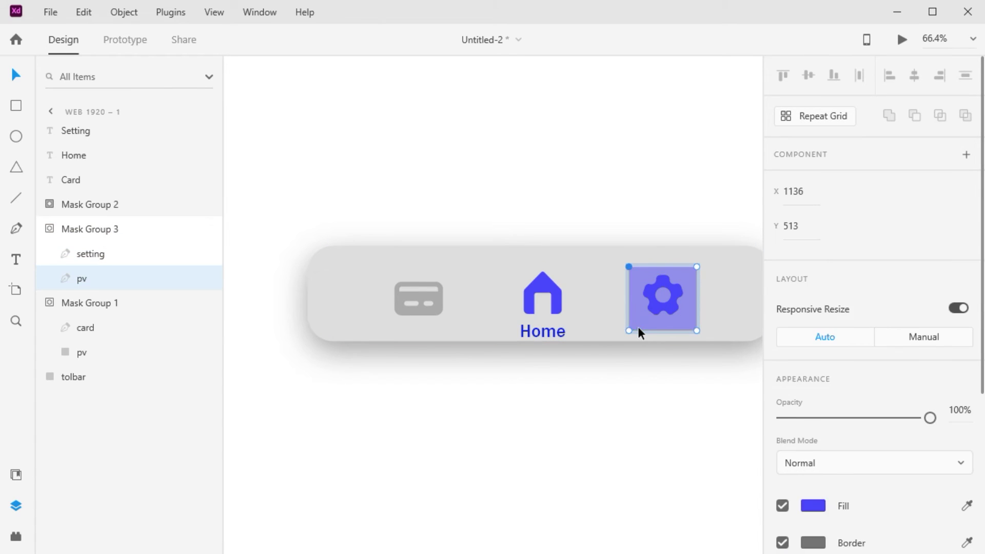
scroll(796, 411, "down", 2)
scroll(795, 410, "down", 2)
left_click(812, 356)
type("#A8A8A8")
key("Return")
left_click(495, 423)
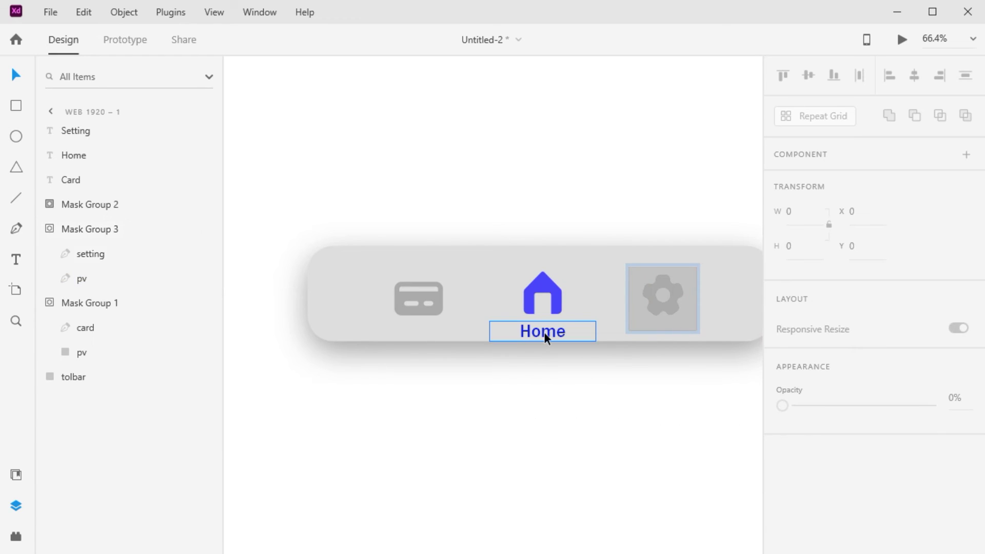
- Adjust the Home label horizontally to centre it beneath the house icon
left_click_drag(543, 333, 540, 333)
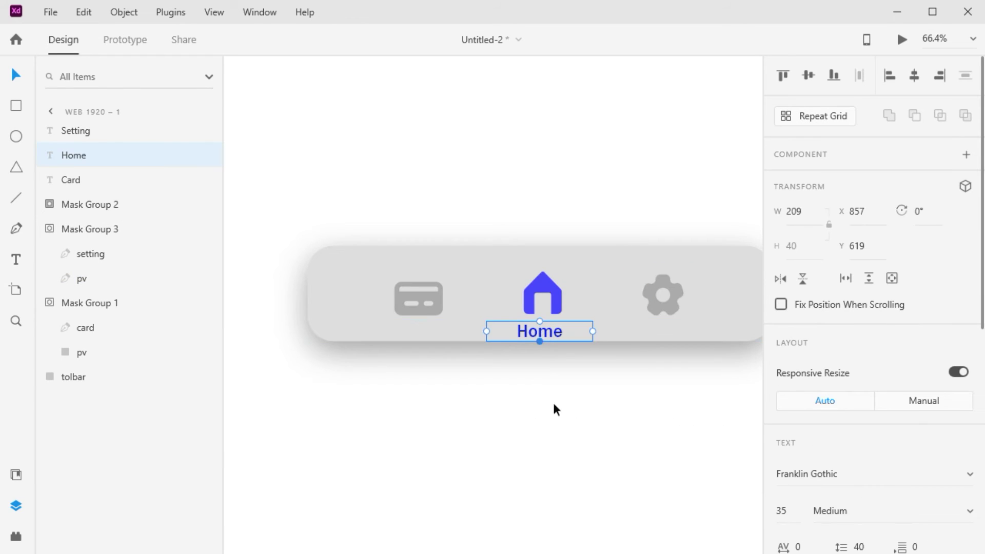
left_click(538, 377)
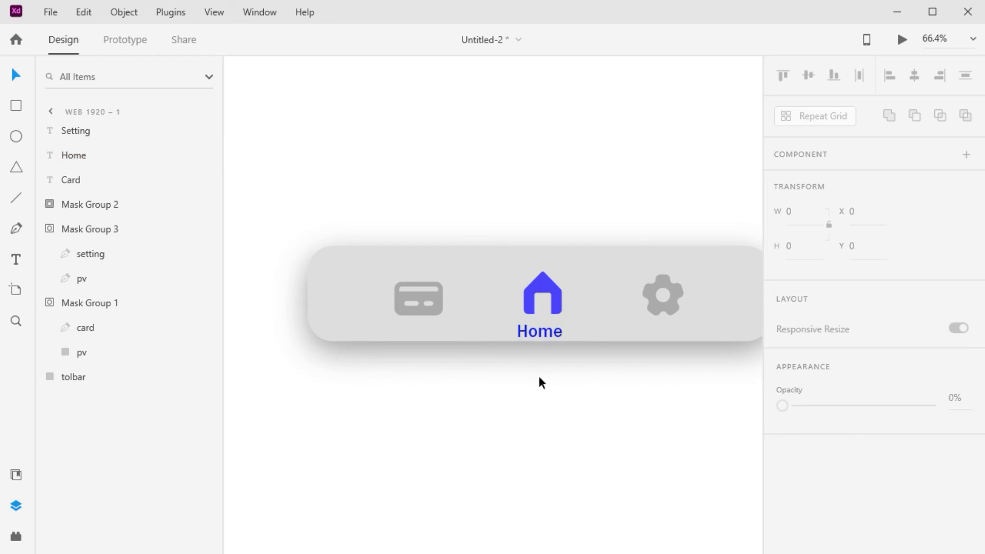
double_click(540, 332)
key("Right")
key("Escape")
key("Right")
key("Right")
key("Right")
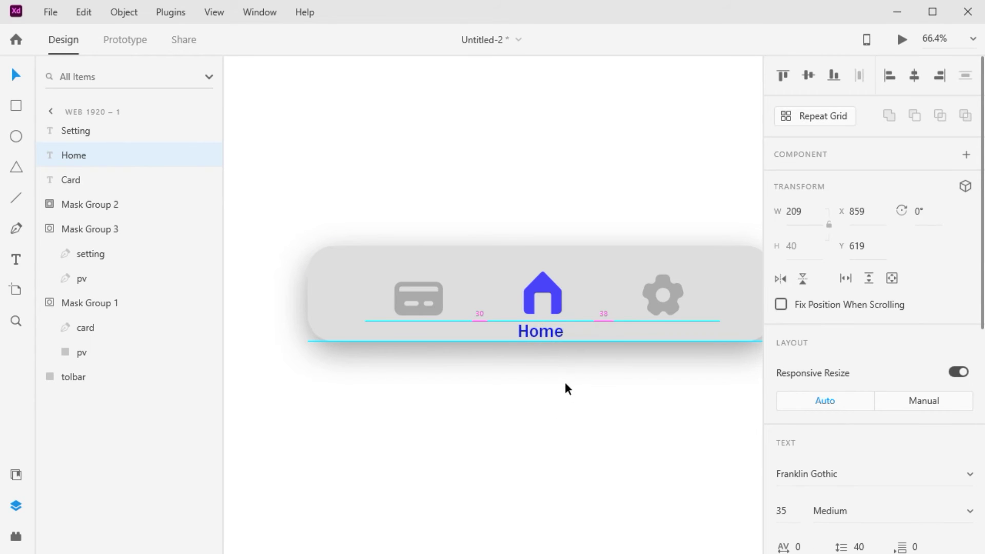
key("Right")
left_click(558, 398)
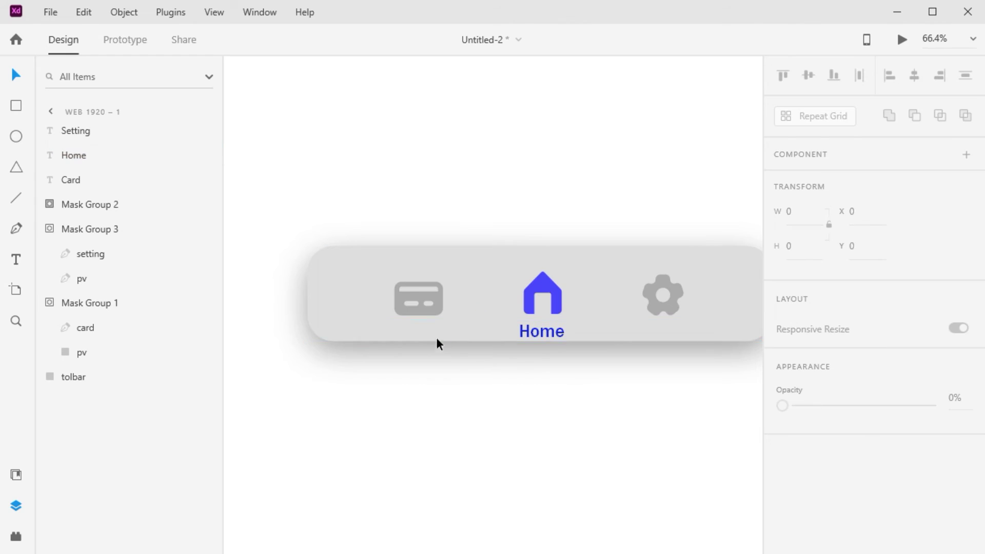
- Set the opacity of the hidden Card label over the card icon to 0%
left_click(418, 310)
scroll(913, 444, "down", 5)
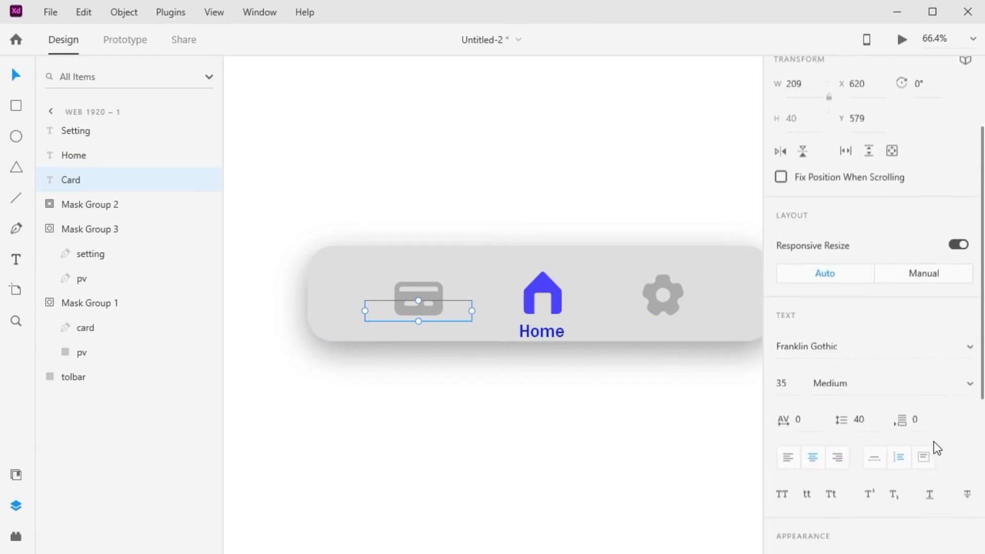
scroll(850, 452, "down", 3)
left_click_drag(780, 404, 753, 414)
- Centre the Setting label horizontally on the gear icon, showing it at 100% opacity meanwhile and hiding it again
left_click(669, 312)
left_click_drag(922, 405, 938, 403)
left_click_drag(690, 321, 689, 321)
key("Left")
key("Left")
key("Left")
key("Left")
key("Left")
key("Left")
key("Left")
key("Left")
key("Left")
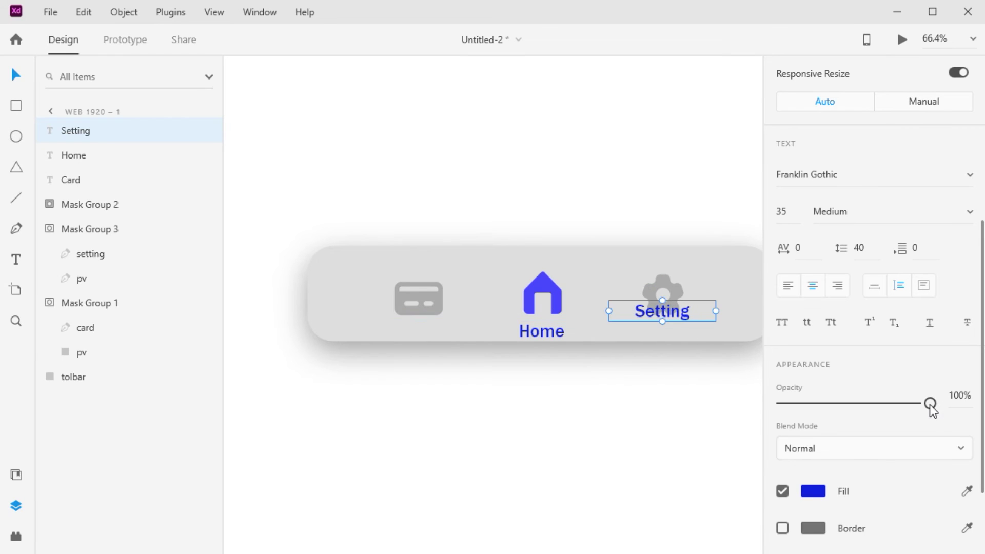
left_click_drag(930, 403, 794, 403)
left_click(583, 356)
- Duplicate the Web 1920 – 1 artboard twice to get three identical toolbar artboards
scroll(581, 352, "down", 5)
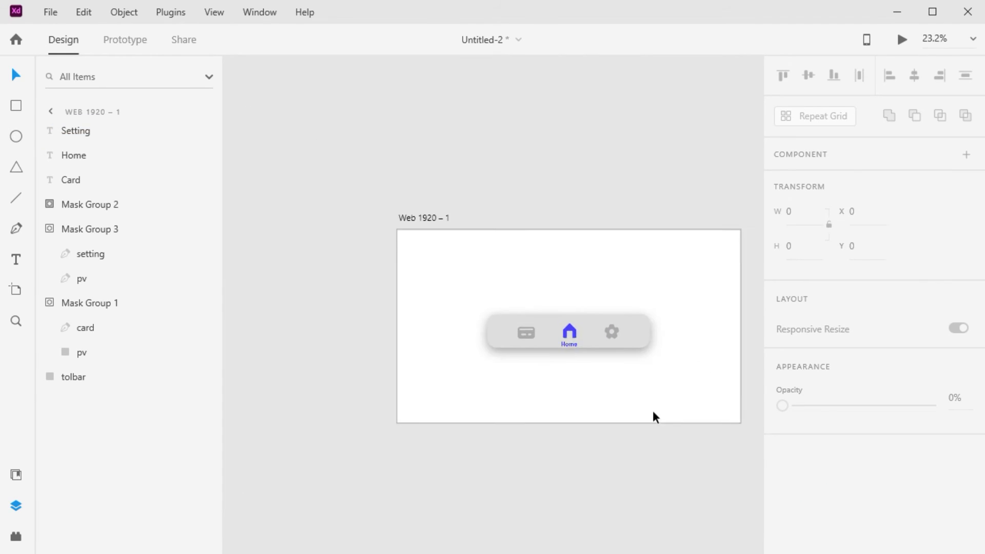
left_click_drag(725, 441, 603, 371)
left_click(344, 192)
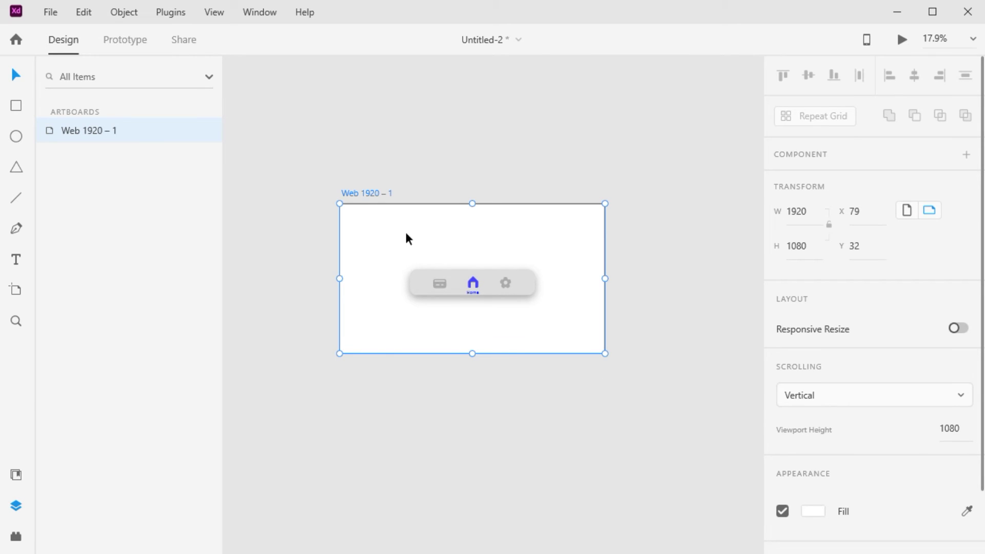
left_click(436, 238)
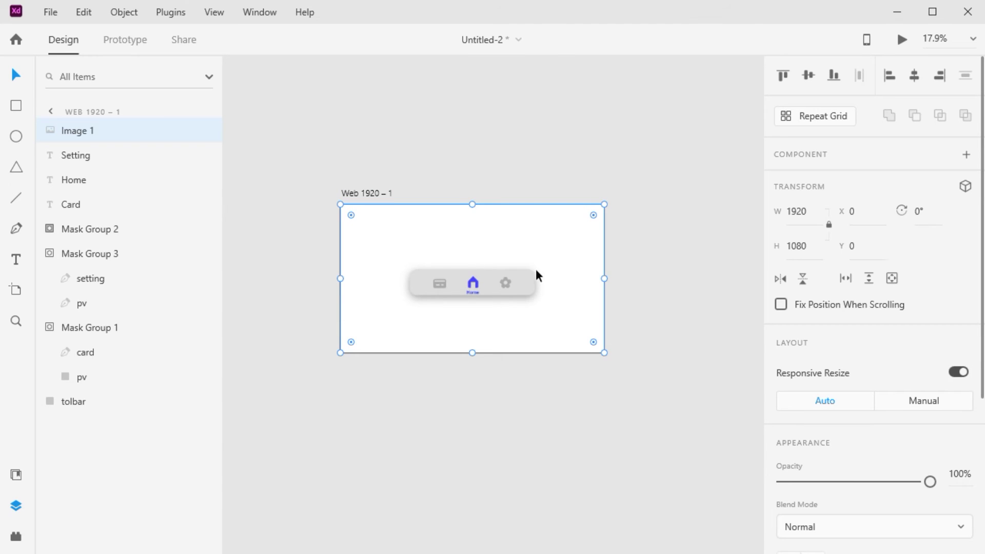
key("Escape")
key("ctrl+d")
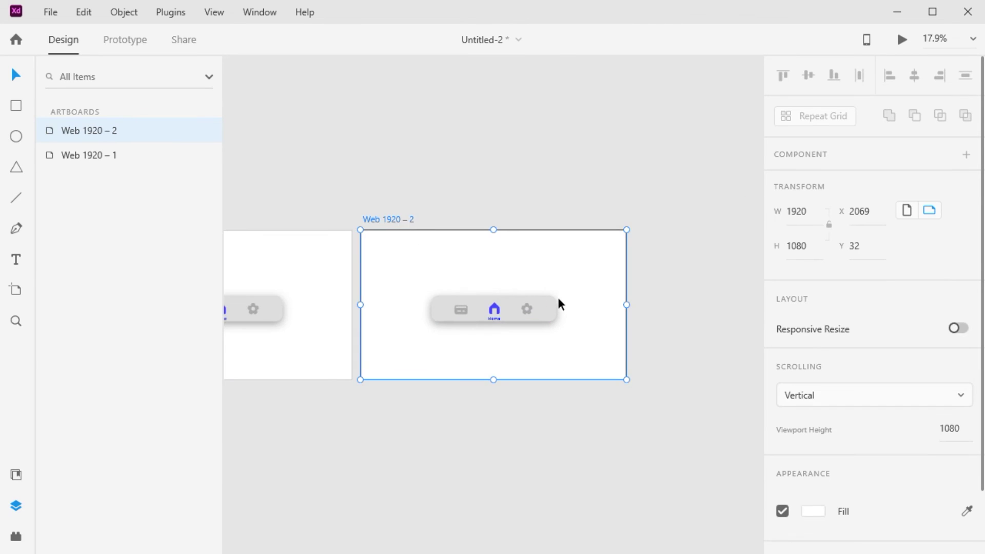
key("ctrl+d")
scroll(486, 339, "down", 5)
left_click(374, 457)
scroll(375, 457, "down", 3)
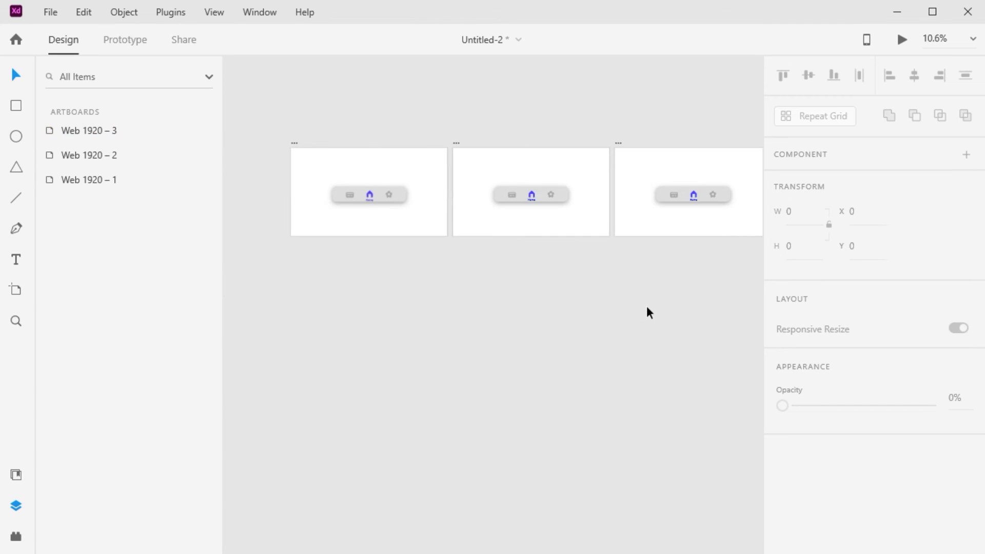
- Arrange the artboards with the second directly below the first and the third to the right between them
left_click_drag(336, 350, 423, 395)
left_click_drag(564, 188, 405, 292)
left_click_drag(723, 190, 577, 239)
left_click(432, 339)
scroll(432, 338, "down", 1)
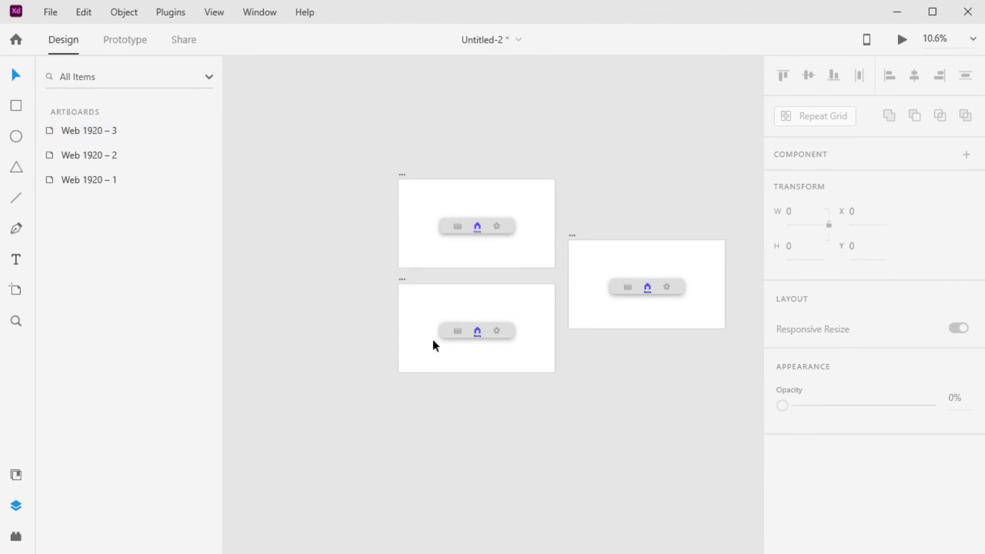
- On the Web 1920 – 2 artboard, set the Card label's opacity to 100% and move it directly below the card icon
scroll(454, 318, "up", 10)
scroll(478, 300, "up", 1)
left_click(510, 253)
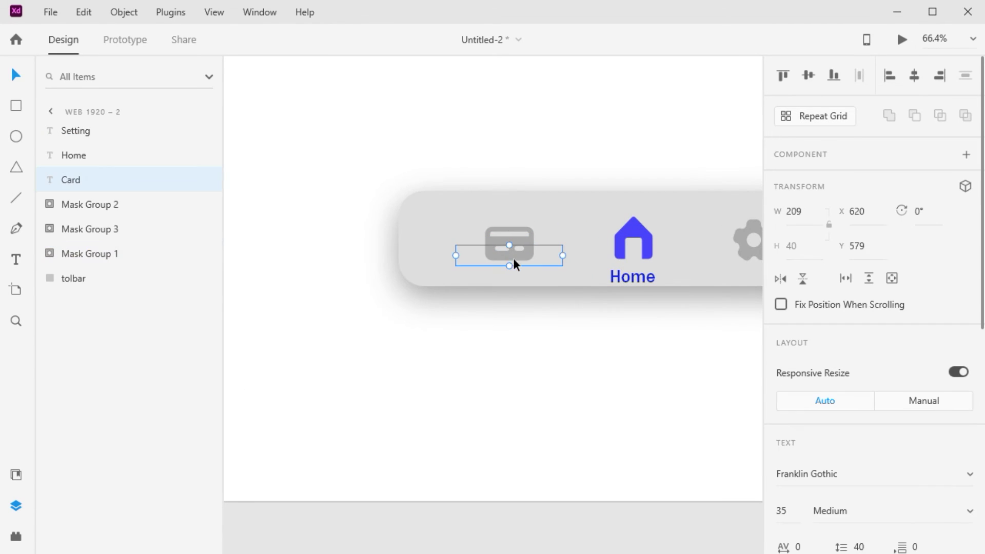
scroll(873, 476, "down", 6)
left_click_drag(782, 403, 977, 402)
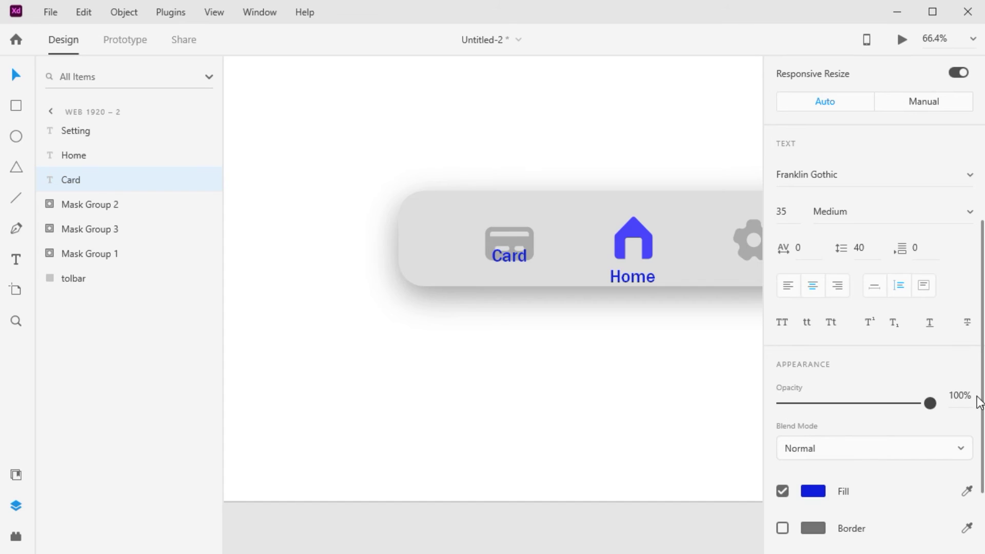
left_click_drag(520, 254, 519, 276)
- Fill the card icon's pv mask rectangle on the Web 1920 – 2 artboard with the home icon's blue, #453FF8
left_click(510, 251)
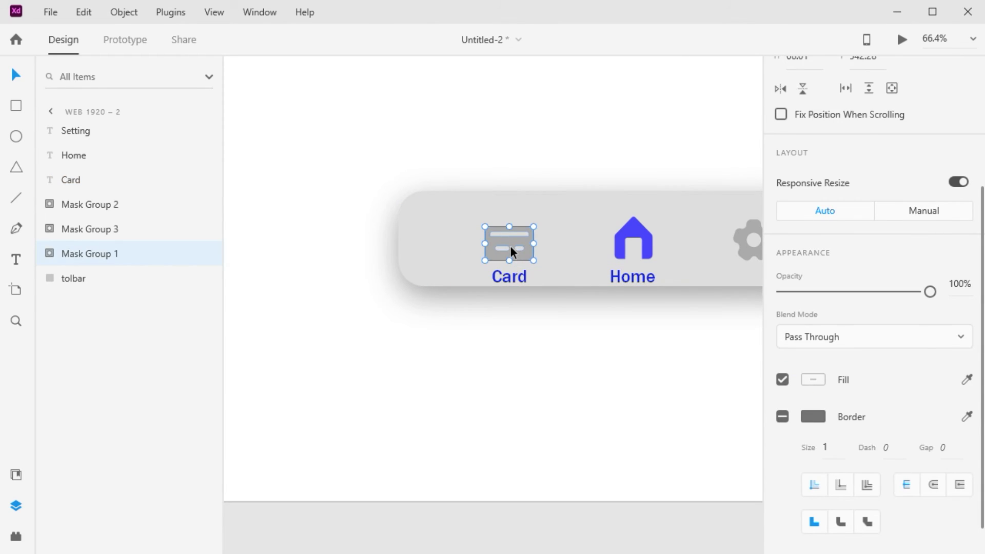
double_click(511, 248)
left_click(477, 248)
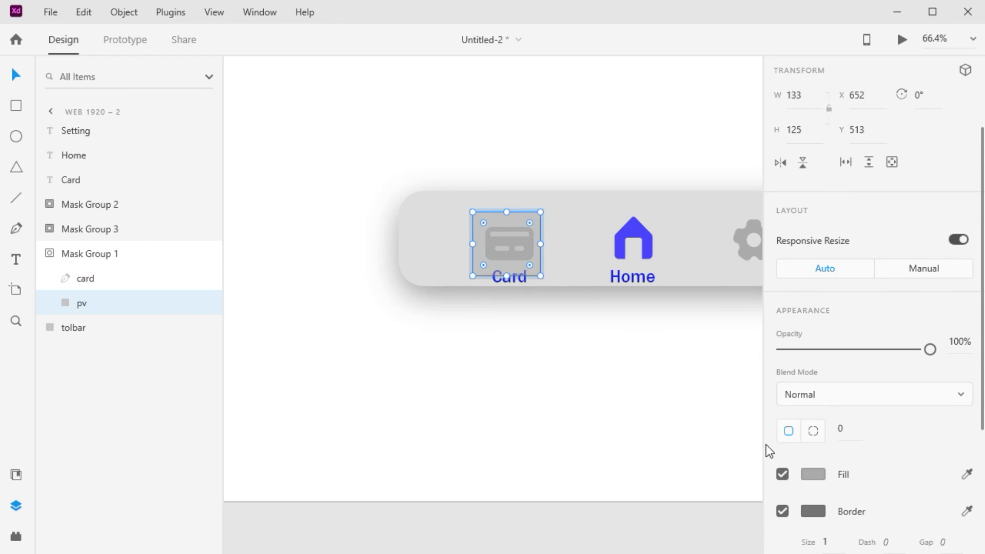
left_click(814, 474)
left_click(758, 492)
left_click(632, 239)
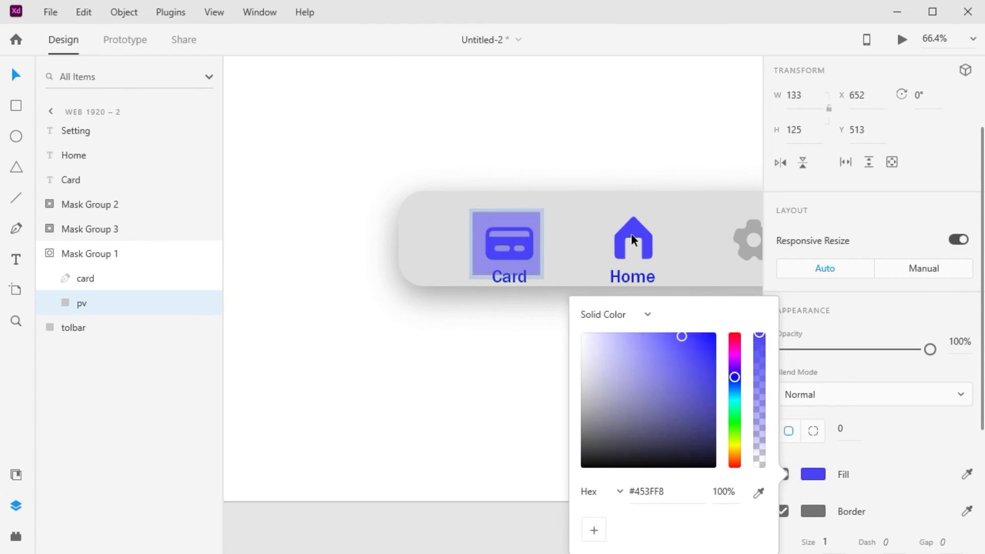
left_click(482, 397)
- Fill the home icon's pv rectangle on the Web 1920 – 2 artboard with the gear icon's grey, #A8A8A8
double_click(633, 229)
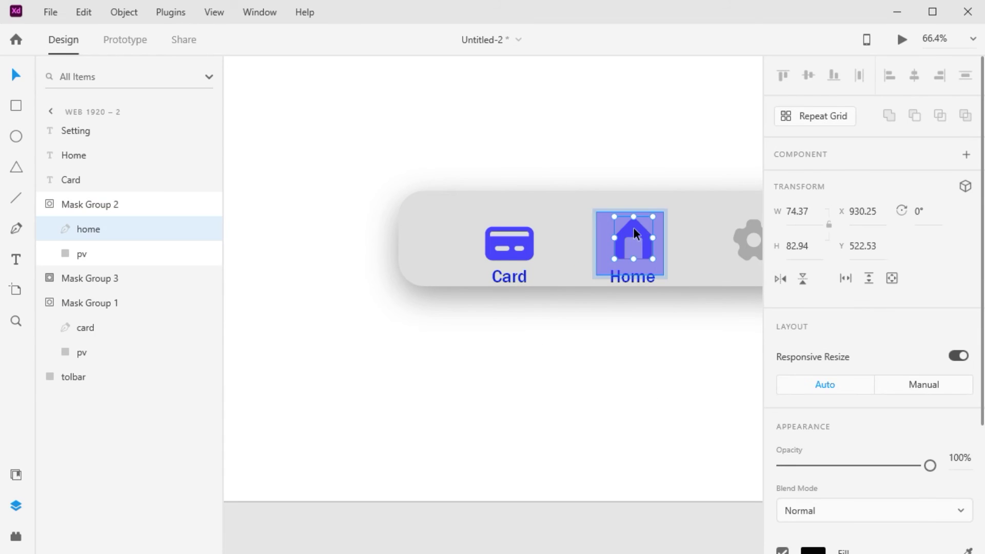
left_click(606, 267)
left_click(625, 238)
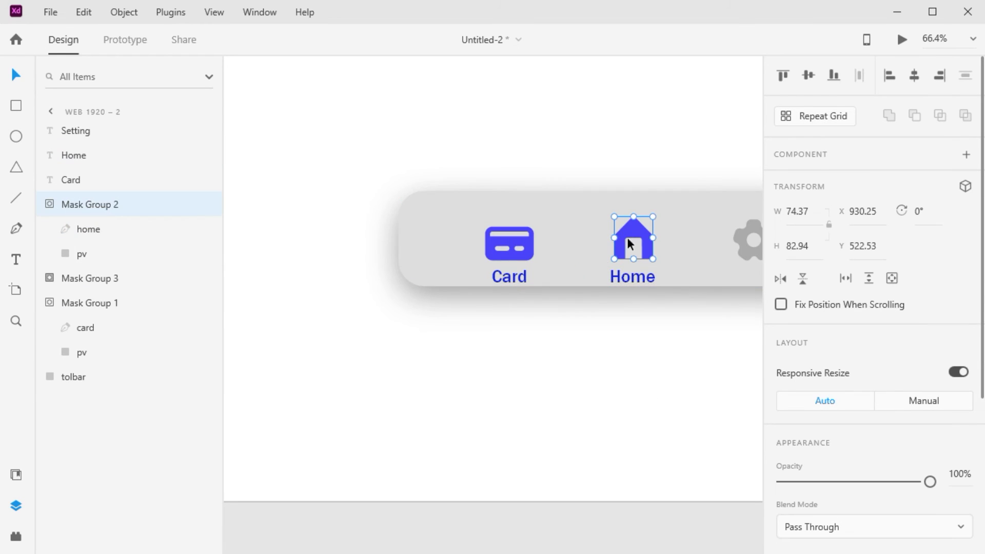
double_click(634, 240)
left_click(604, 250)
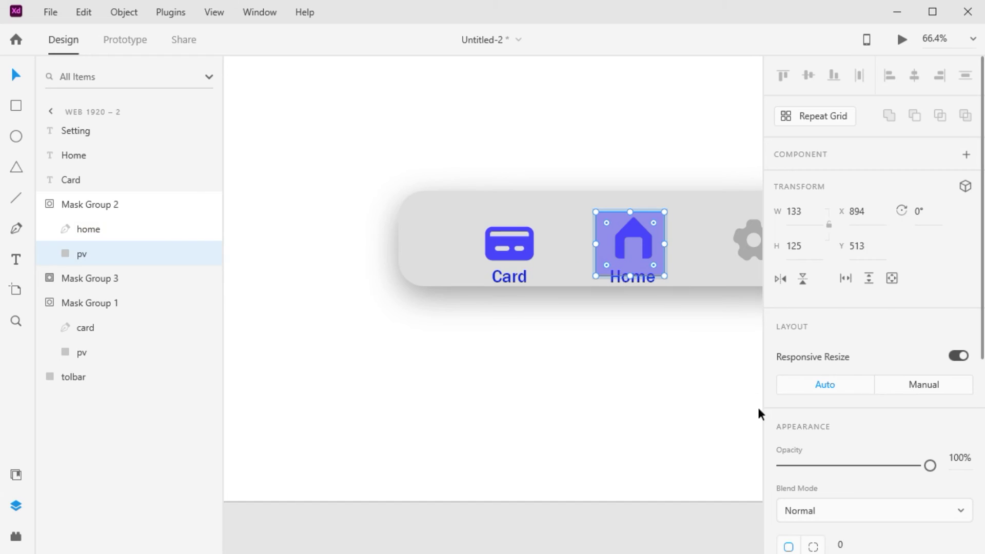
scroll(808, 442, "down", 3)
left_click(810, 441)
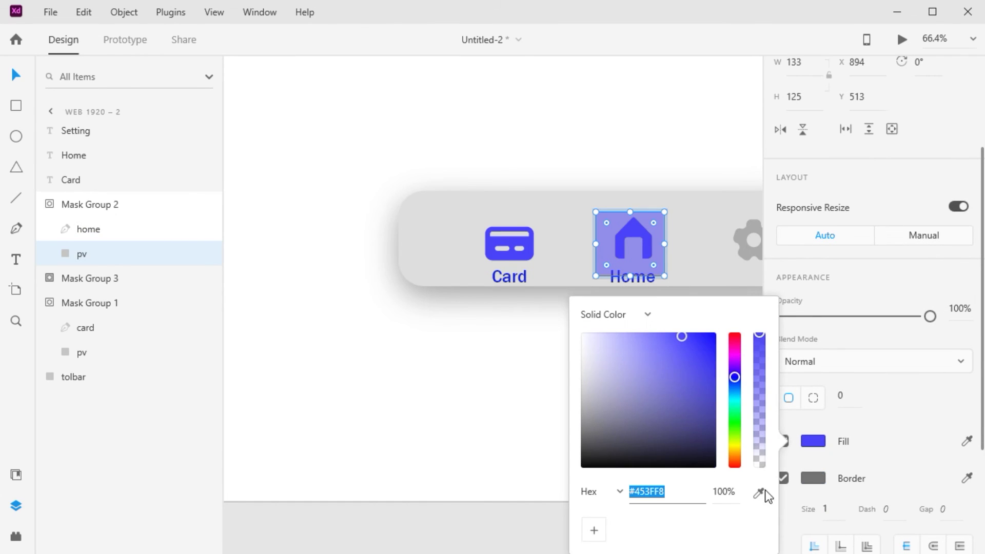
left_click(758, 492)
left_click(734, 259)
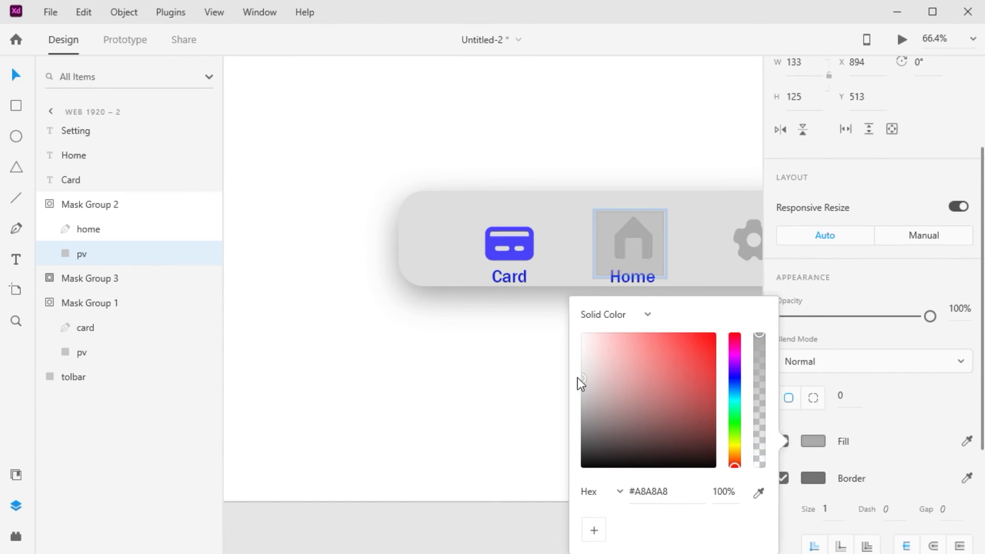
left_click(465, 391)
- Move the second artboard's Home label up over its icon, set its opacity to 0%, and nudge the Card label left to X 619
scroll(538, 385, "right", 3)
left_click(529, 302)
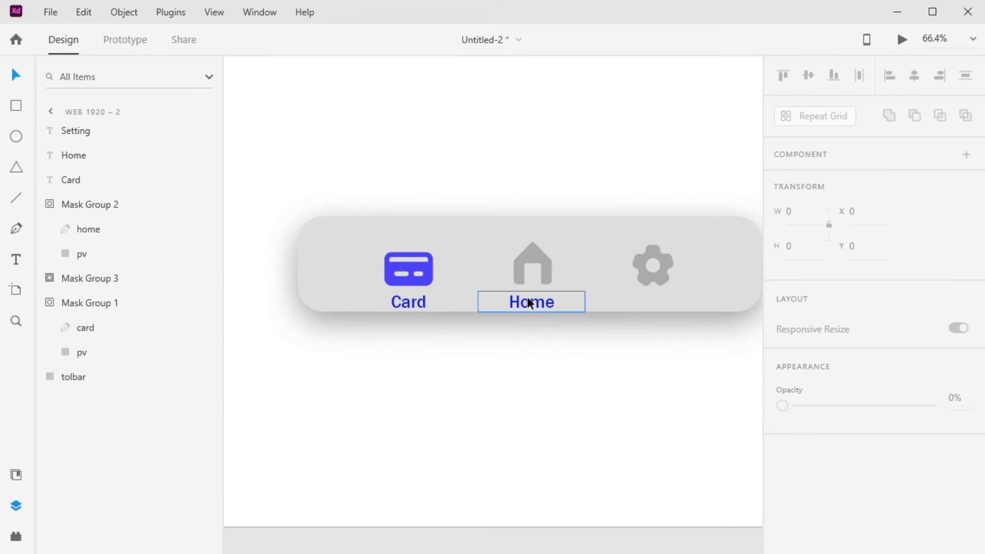
scroll(848, 460, "down", 5)
left_click_drag(528, 302, 529, 283)
scroll(915, 431, "down", 3)
left_click_drag(930, 404, 707, 403)
left_click(510, 442)
left_click(418, 301)
key("Left")
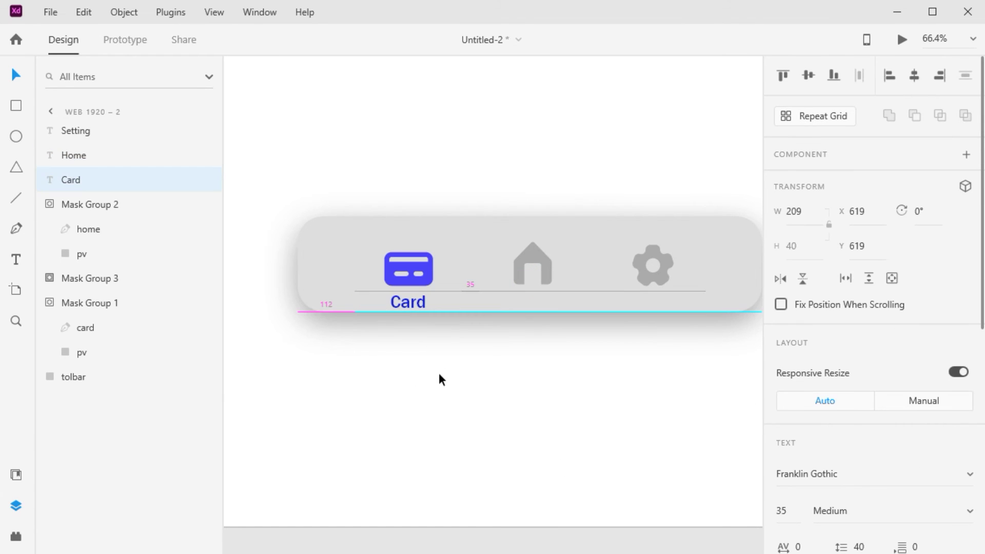
scroll(478, 183, "up", 2)
scroll(480, 185, "up", 8)
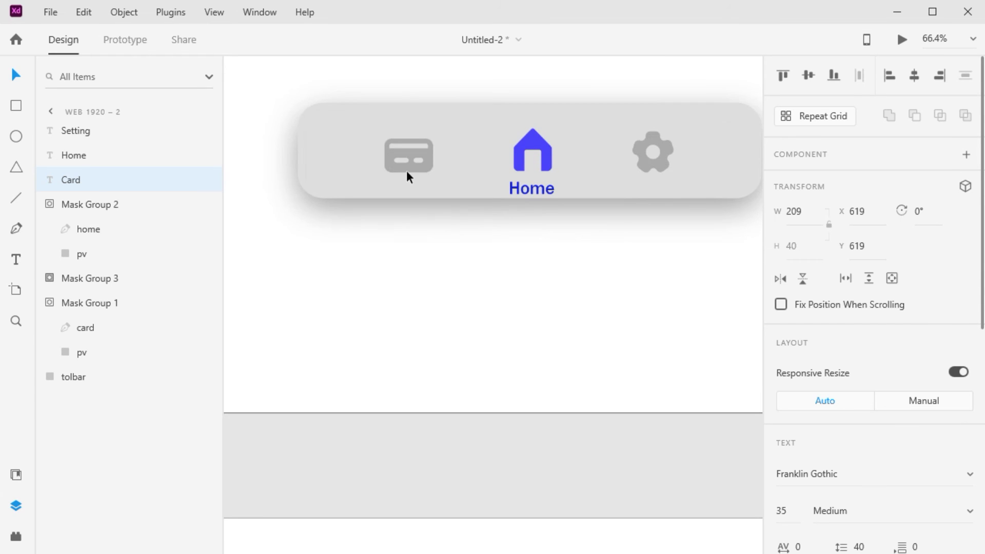
left_click(417, 150)
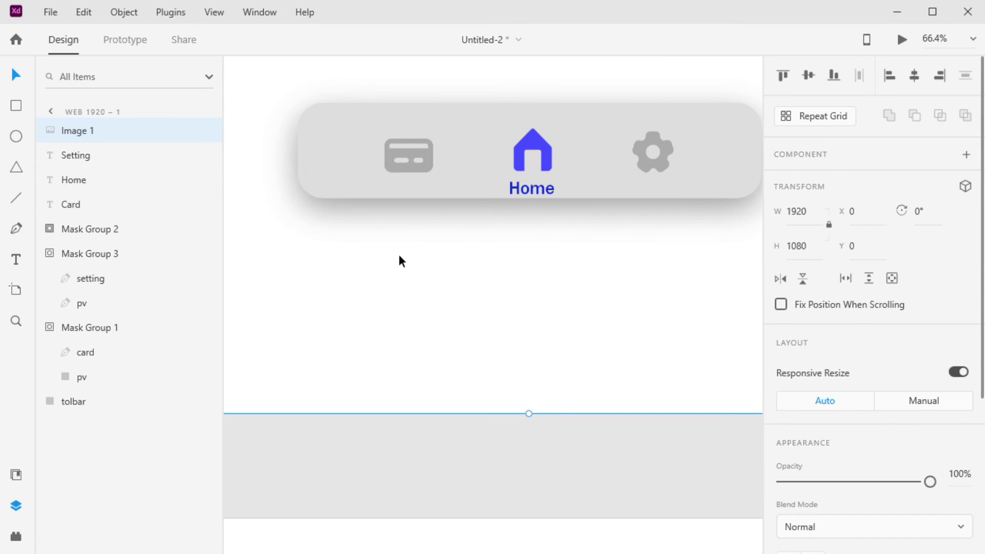
scroll(401, 252, "down", 4)
left_click_drag(381, 237, 451, 302)
scroll(485, 269, "up", 5)
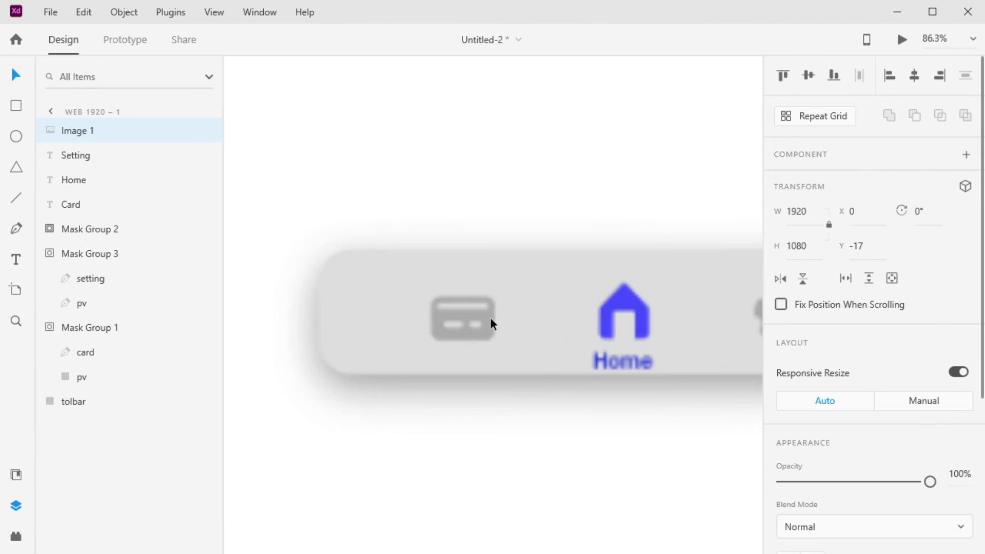
key("ctrl+z")
scroll(482, 328, "down", 4)
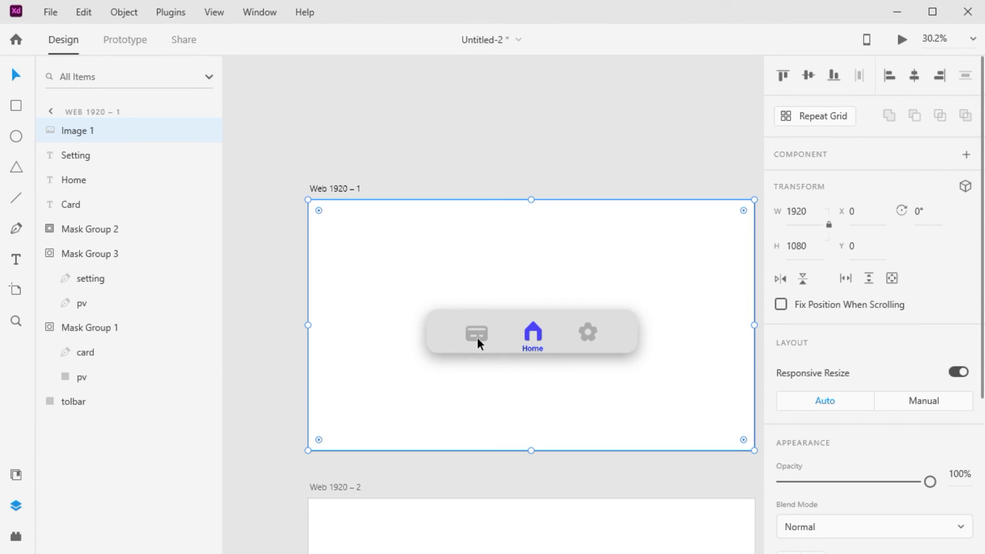
key("Escape")
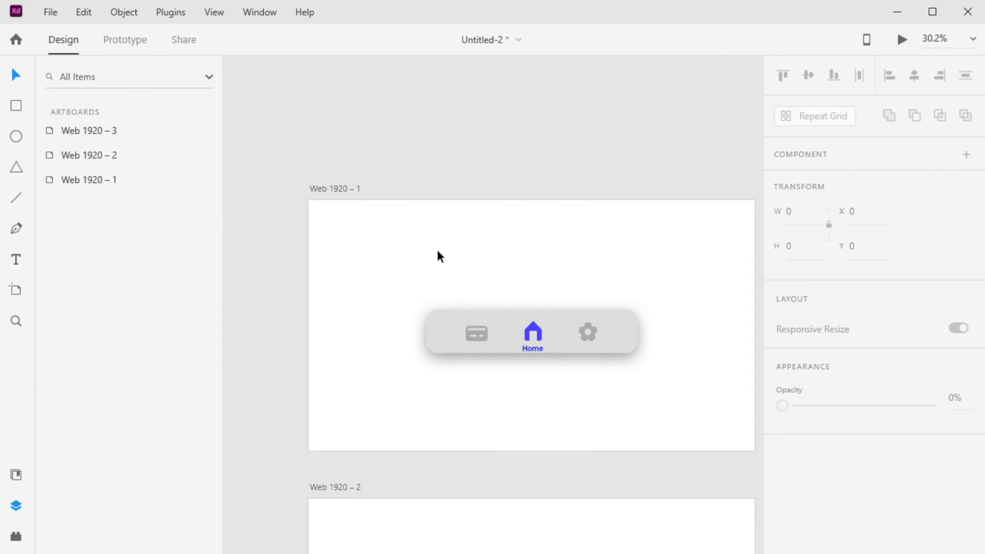
scroll(479, 315, "up", 4)
left_click(469, 340)
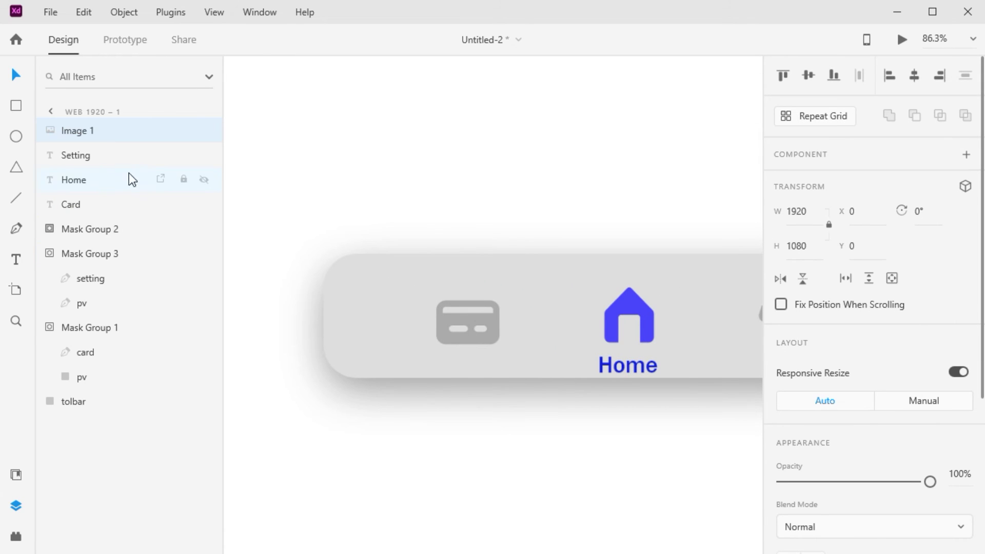
left_click(65, 157)
left_click(77, 201)
left_click_drag(485, 354, 449, 105)
scroll(486, 334, "down", 7)
left_click(459, 224)
- On the Web 1920 – 3 artboard, set the Setting label's opacity to 100% and move it directly below the gear icon
scroll(459, 226, "up", 3)
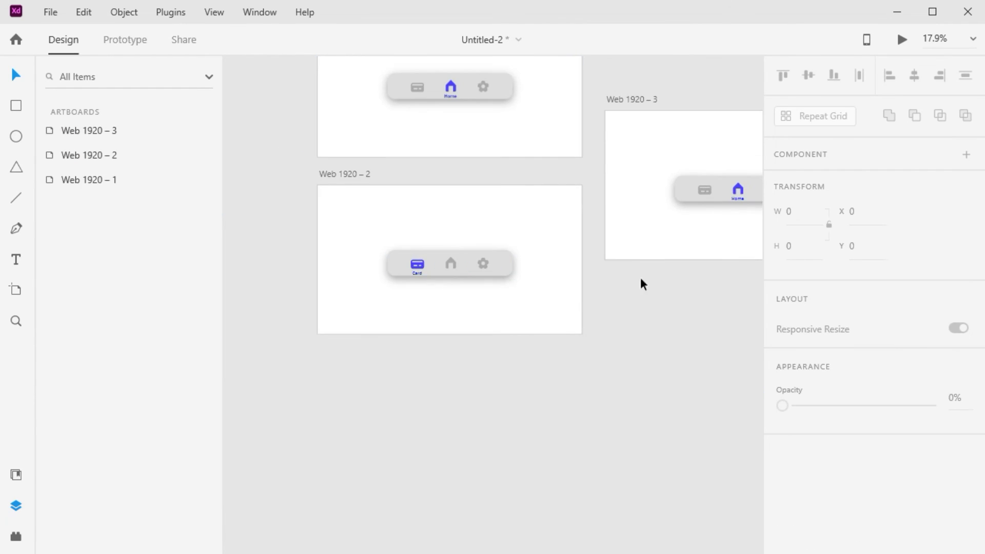
left_click_drag(595, 262, 296, 301)
scroll(475, 289, "up", 4)
scroll(483, 279, "up", 3, "ctrl")
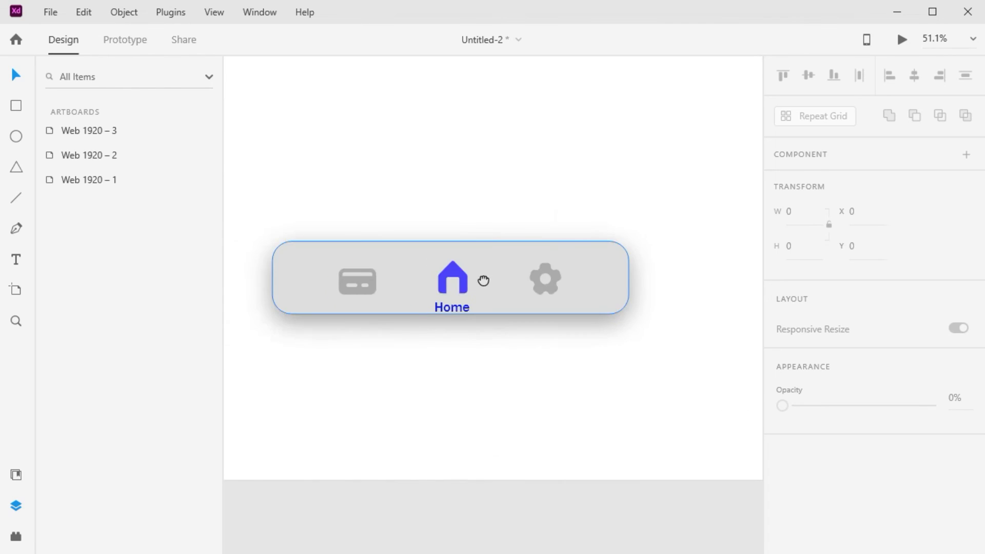
left_click(532, 281)
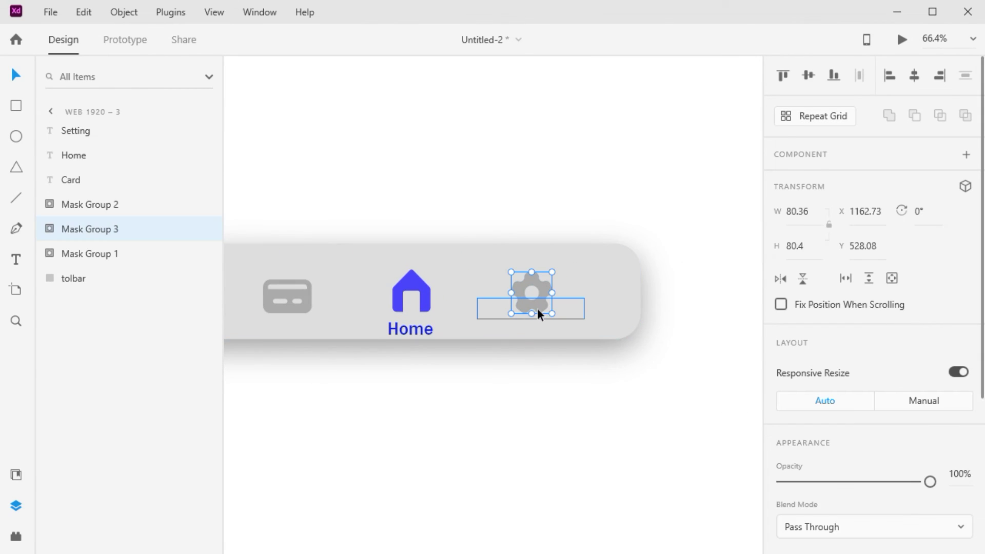
left_click(536, 308)
scroll(802, 430, "down", 5)
left_click_drag(783, 328, 953, 333)
left_click_drag(552, 310, 549, 329)
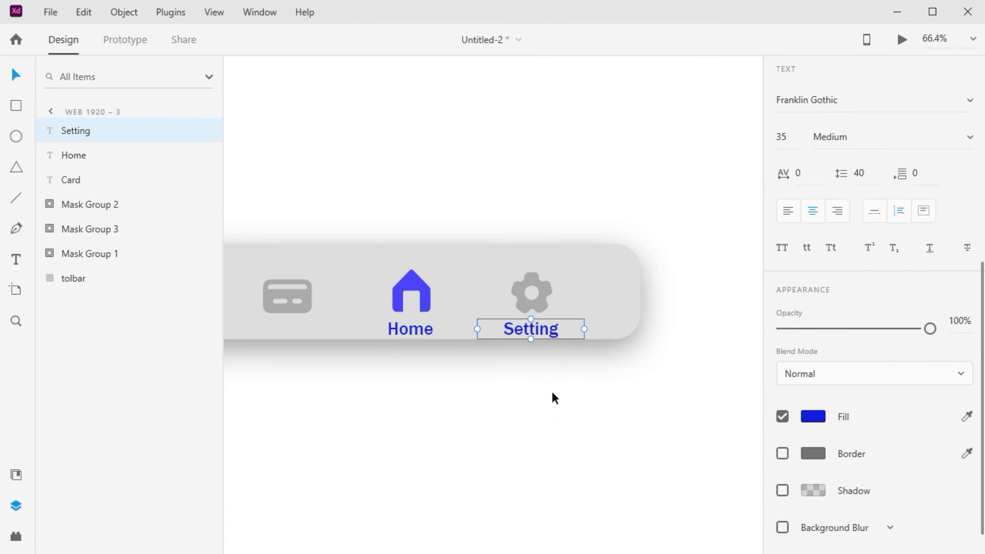
left_click(551, 389)
- Fill the gear icon on the Web 1920 – 3 artboard with the home icon's blue, #453FF8
left_click_drag(482, 352, 511, 369)
left_click(552, 318)
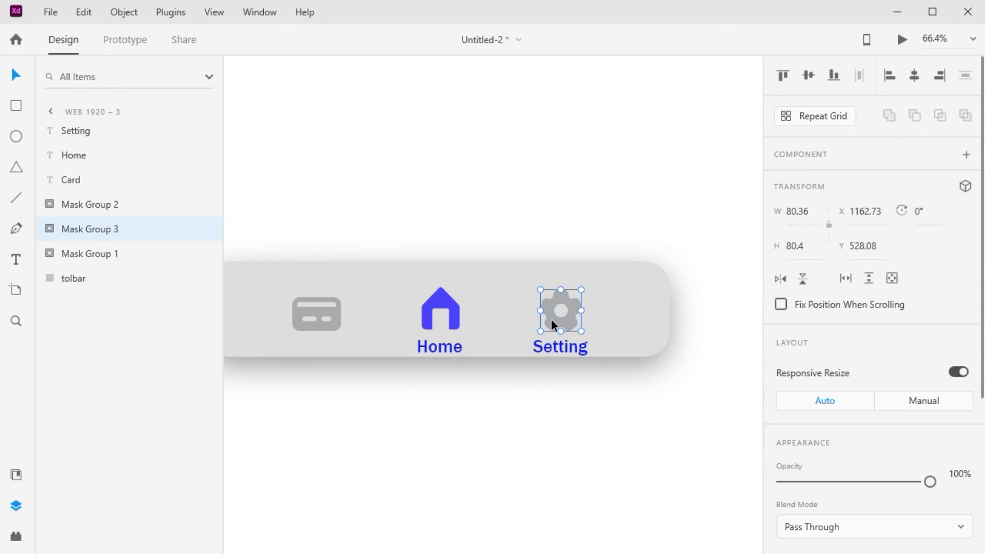
scroll(879, 400, "down", 3)
left_click(814, 422)
left_click(758, 488)
left_click(432, 303)
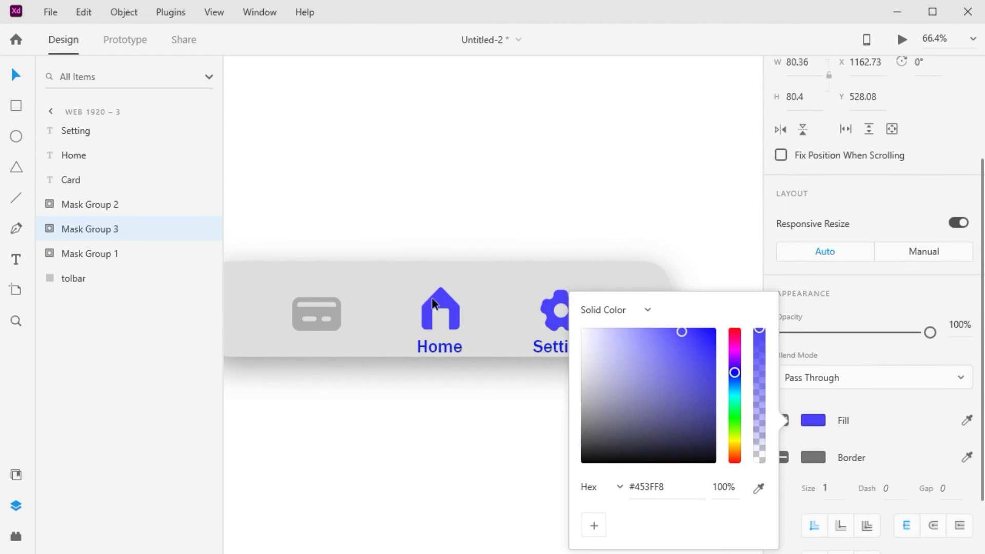
- Fill the home icon on the Web 1920 – 3 artboard with the card icon's grey, #A8A8A8
scroll(478, 312, "left", 2)
left_click(482, 283)
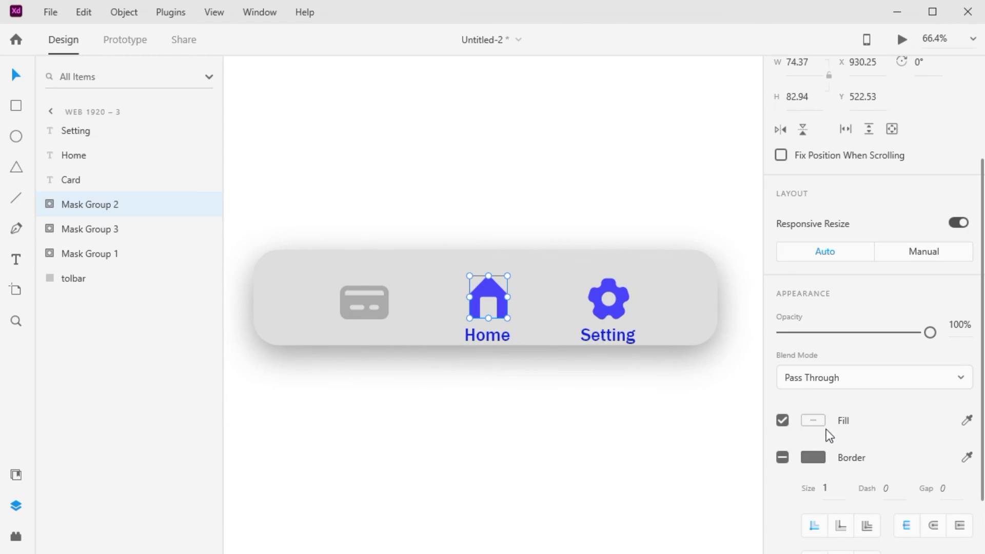
left_click(802, 421)
left_click(596, 406)
left_click(757, 488)
left_click(361, 316)
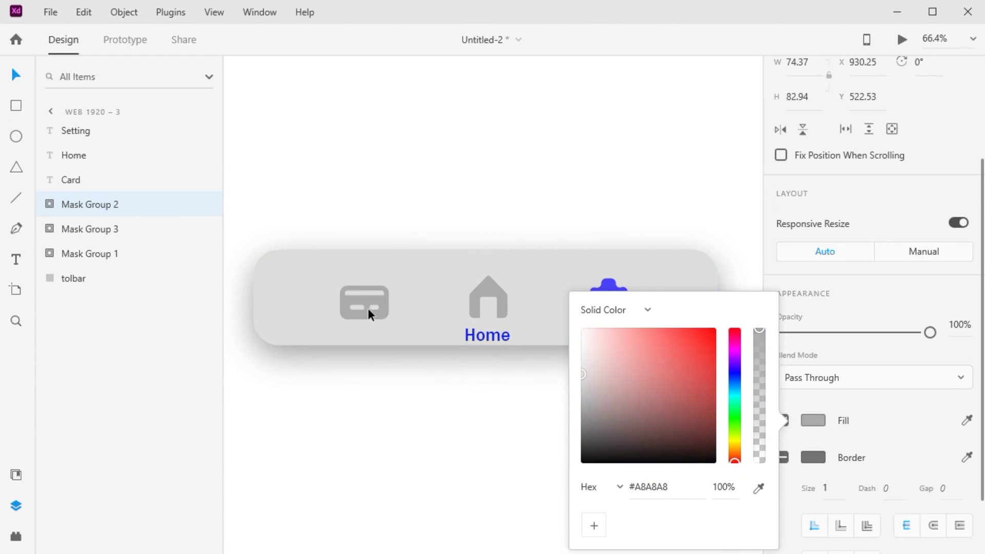
left_click(464, 405)
- Set the third artboard's Home label to 0% opacity and move it up over the home icon
left_click(481, 334)
scroll(913, 439, "down", 5)
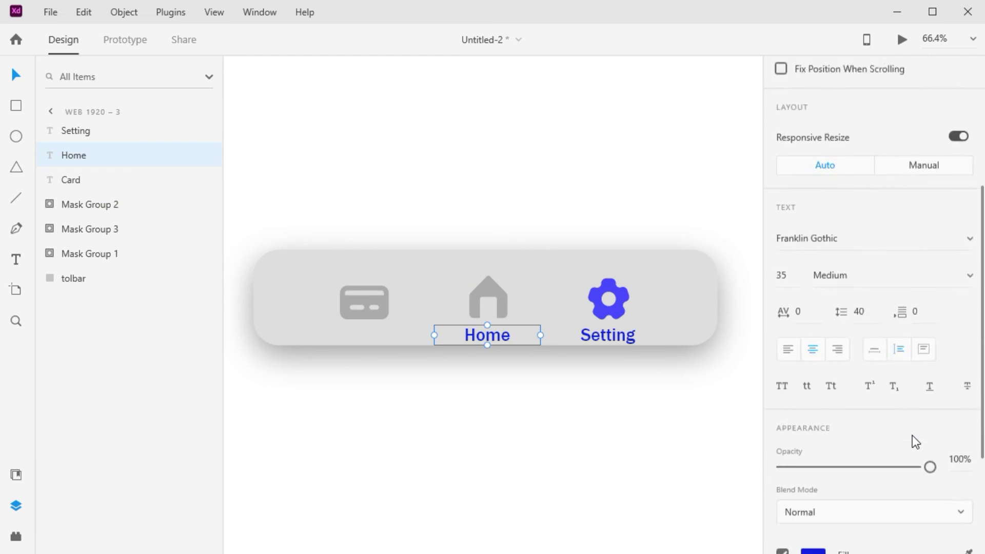
scroll(912, 436, "down", 2)
left_click_drag(929, 405, 564, 376)
left_click_drag(488, 335, 488, 314)
left_click(475, 413)
- Switch the document to Prototype mode with the three toolbar artboards in view and nothing selected
scroll(490, 411, "down", 4)
left_click_drag(367, 393, 472, 344)
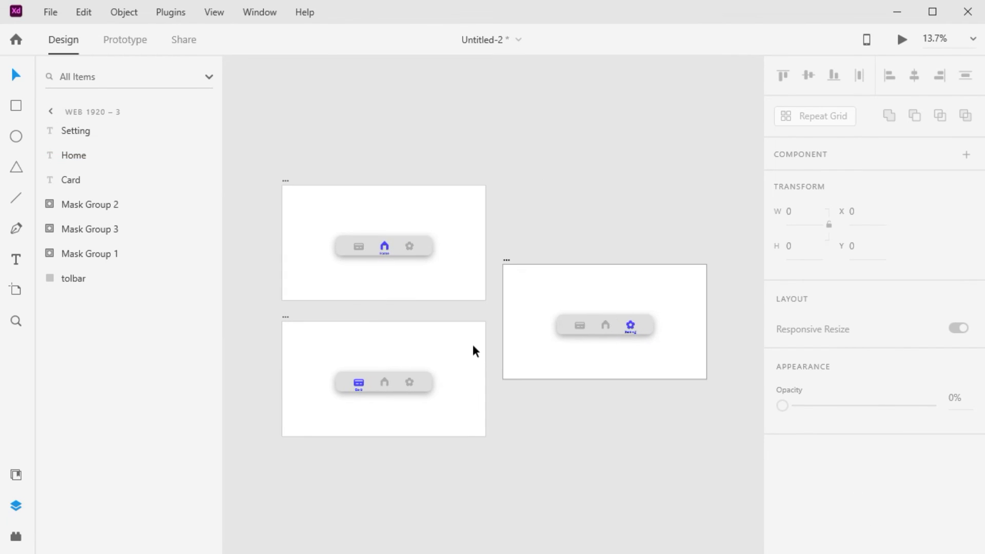
left_click(125, 43)
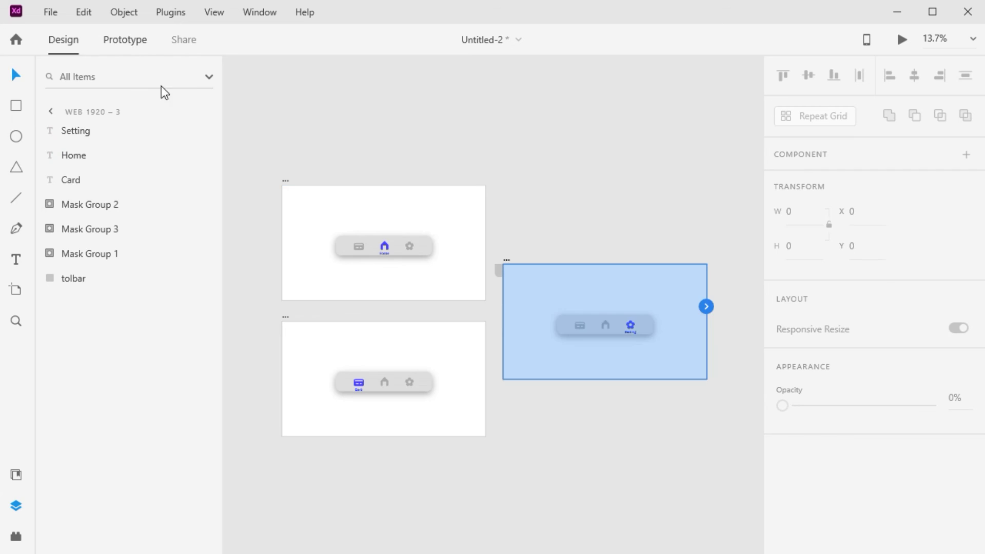
left_click(550, 239)
scroll(326, 288, "up", 2)
left_click_drag(328, 337, 360, 278)
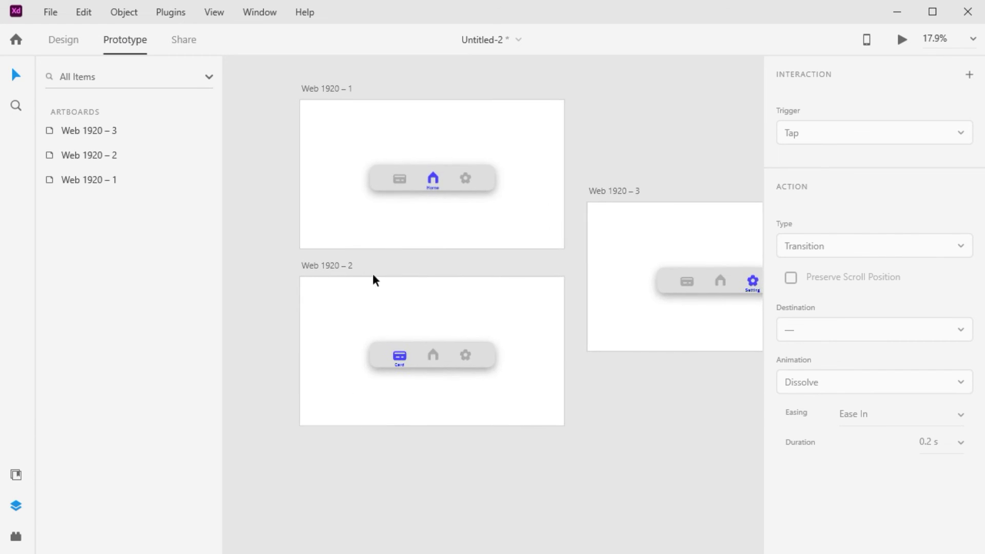
- Link the card icon on the Web 1920 – 1 artboard to the Web 1920 – 2 artboard
left_click(400, 184)
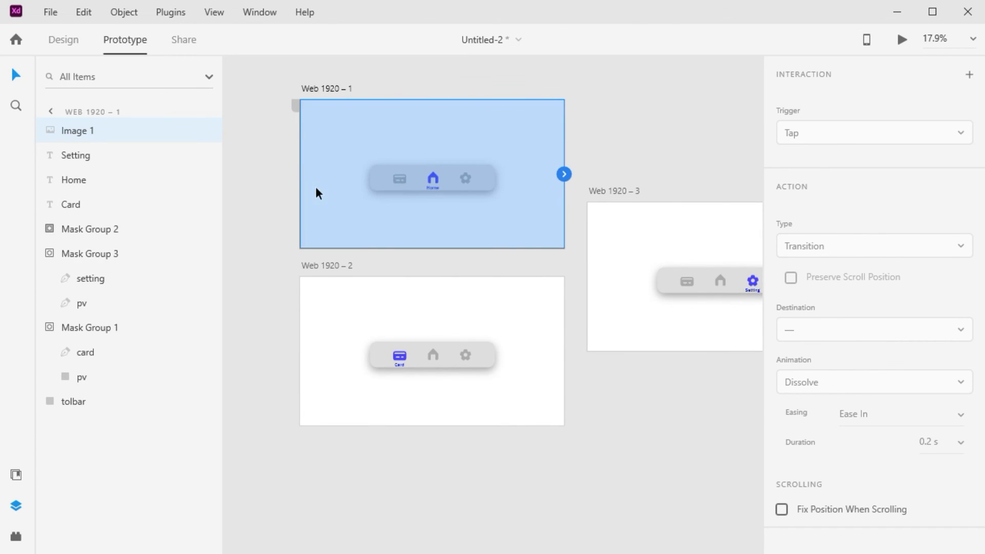
left_click(269, 172)
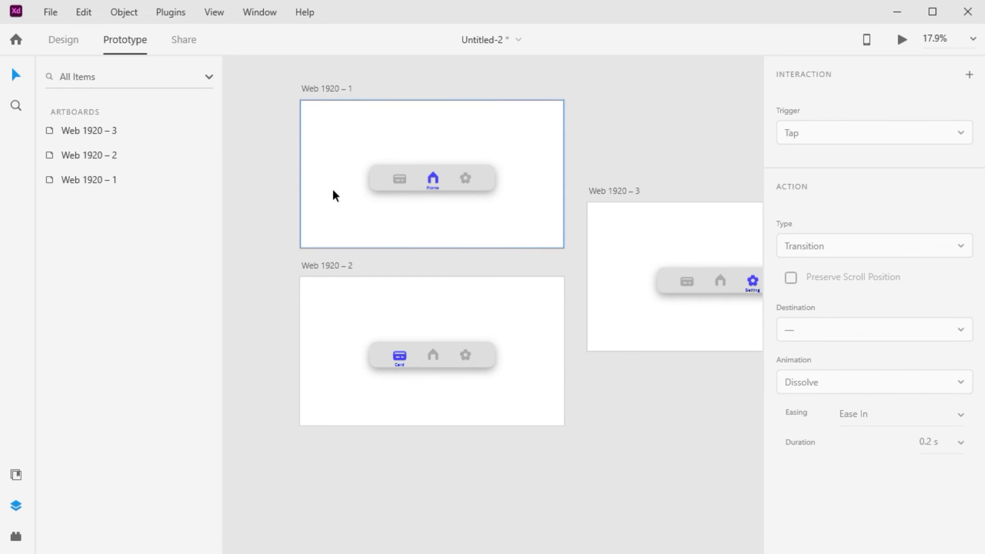
scroll(361, 192, "up", 3)
left_click(385, 246)
left_click(324, 327)
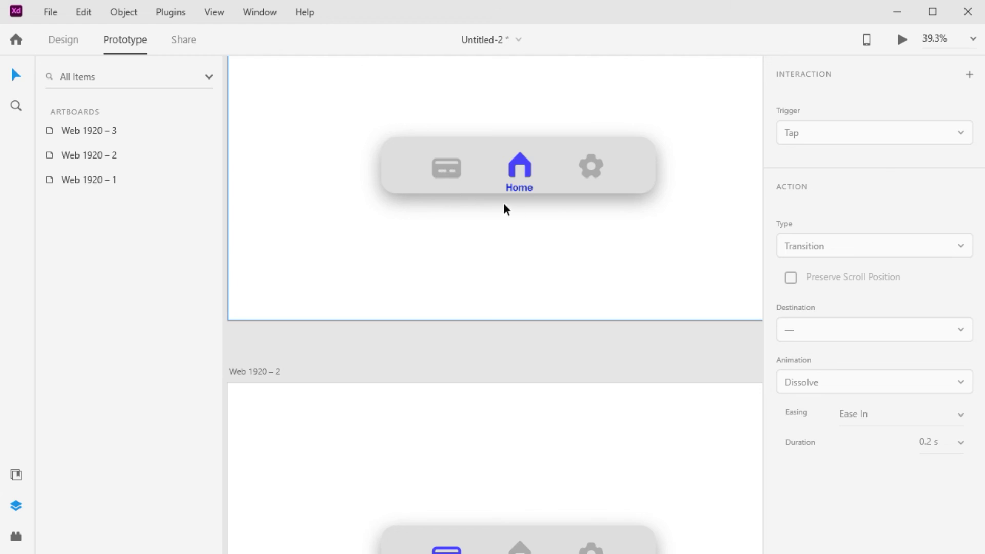
scroll(515, 204, "down", 1)
left_click(520, 174)
left_click(454, 307)
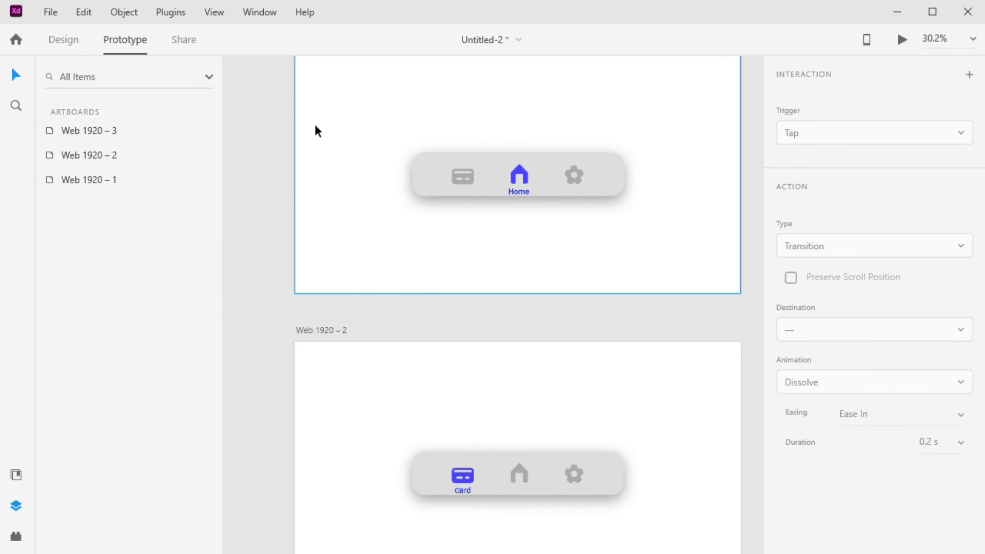
left_click(93, 181)
left_click(310, 173)
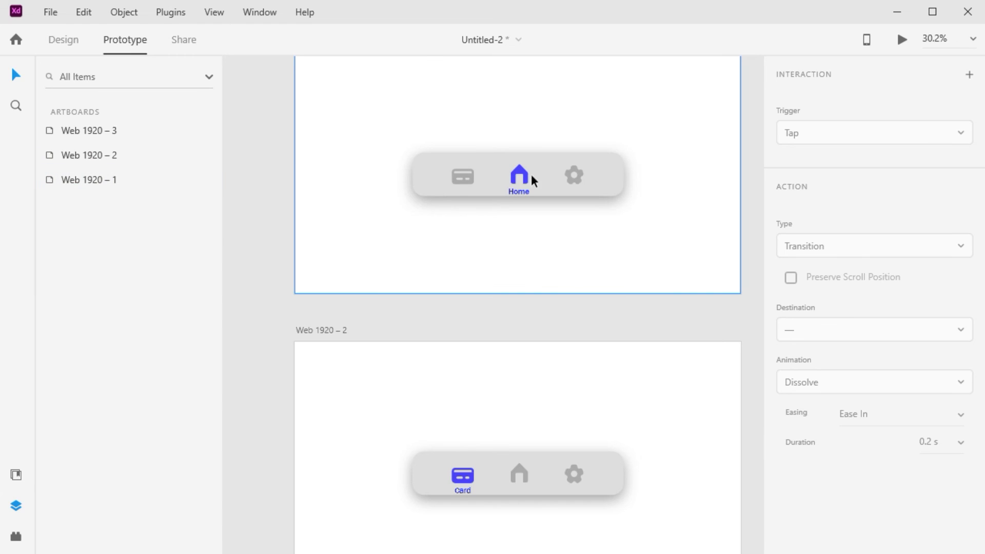
left_click(465, 174)
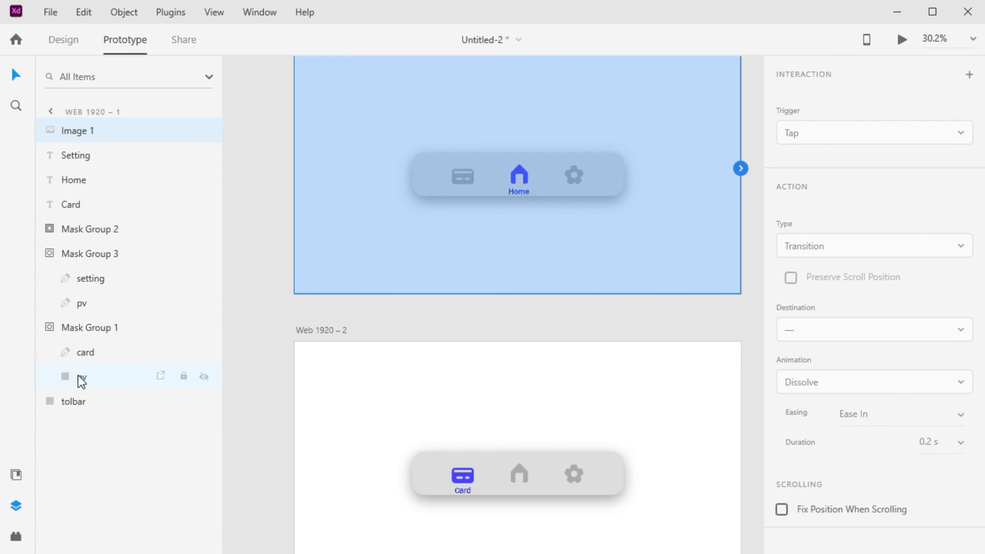
left_click(79, 352)
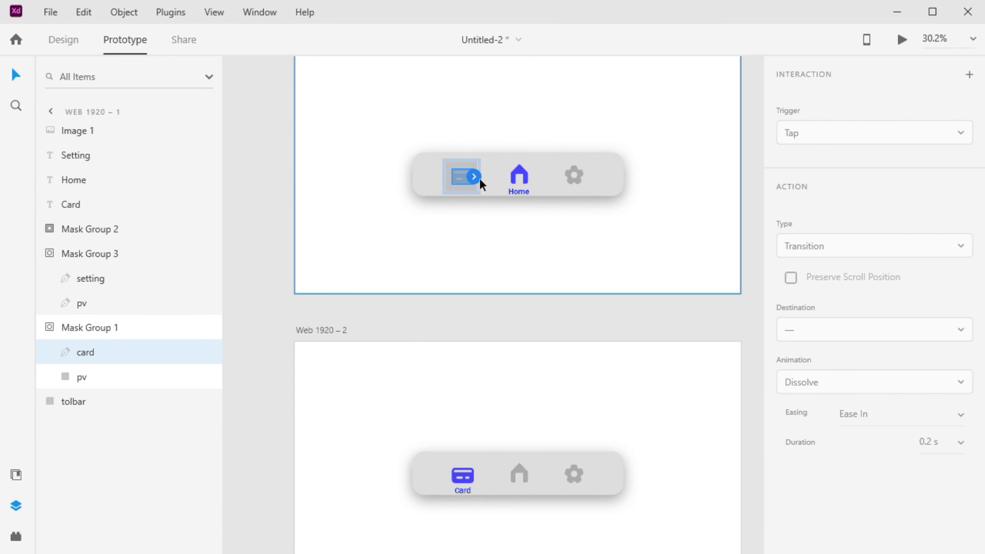
left_click_drag(481, 180, 486, 408)
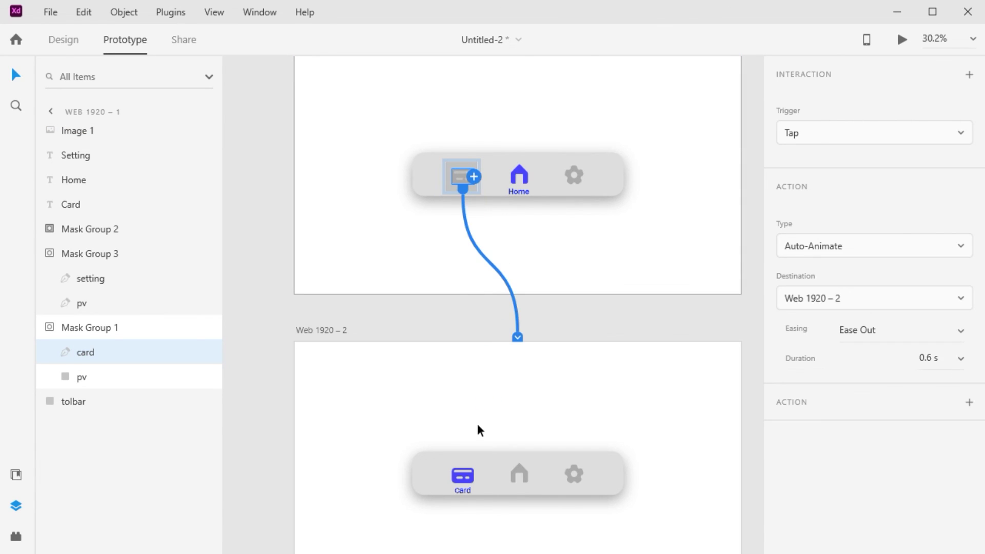
- Set the card icon's Auto-Animate link to Ease In-Out easing with a 0.2 s duration
left_click(961, 358)
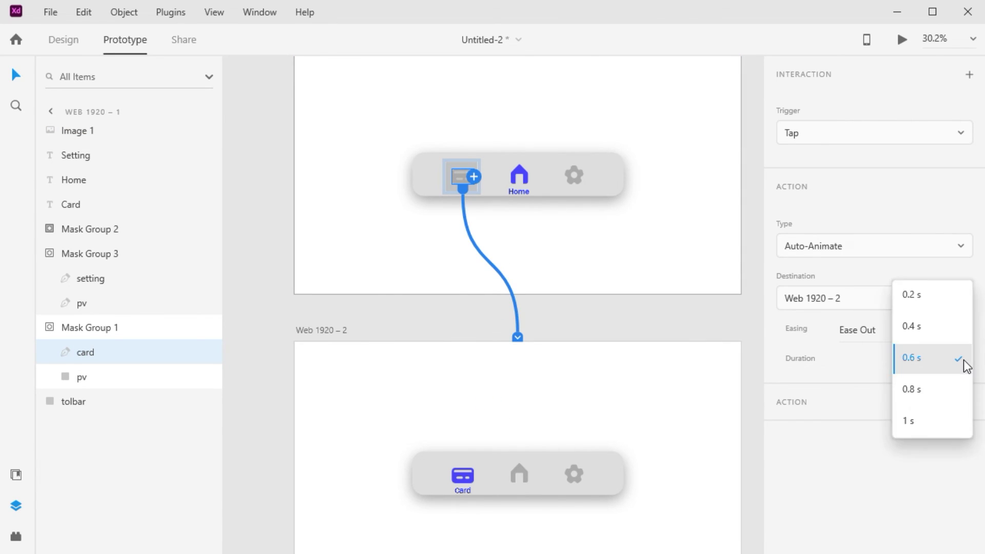
left_click(944, 338)
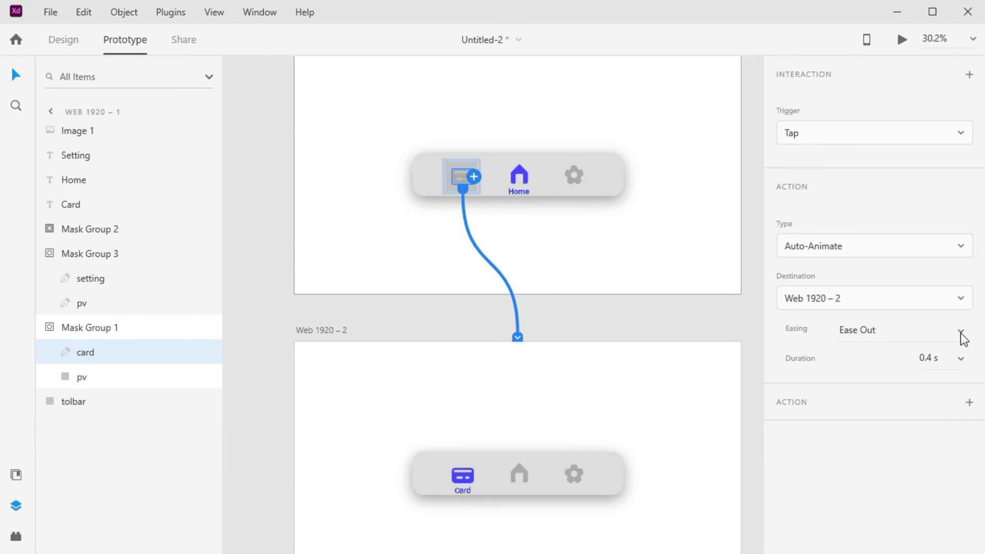
left_click(960, 334)
left_click(737, 311)
scroll(693, 314, "down", 2)
left_click_drag(748, 348, 645, 317)
left_click(959, 334)
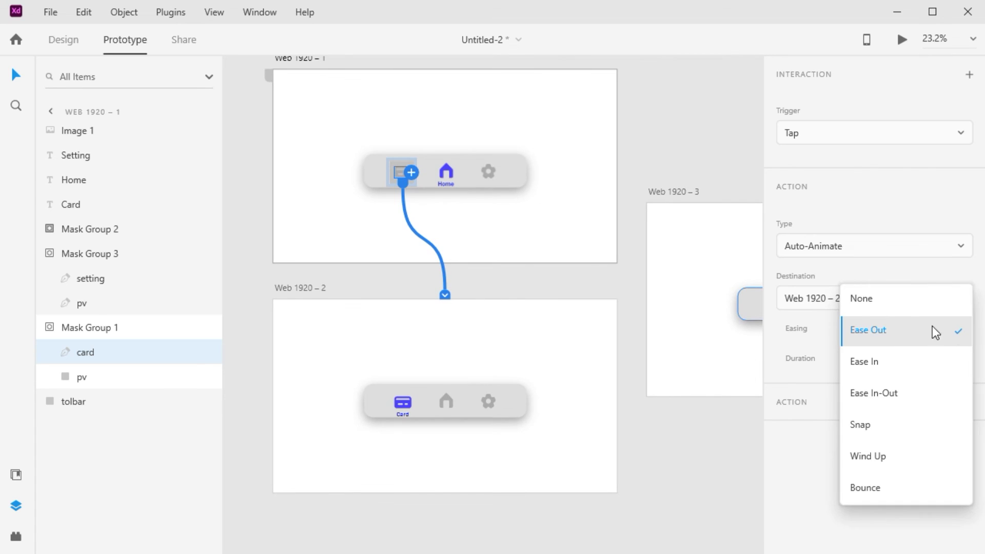
left_click(874, 394)
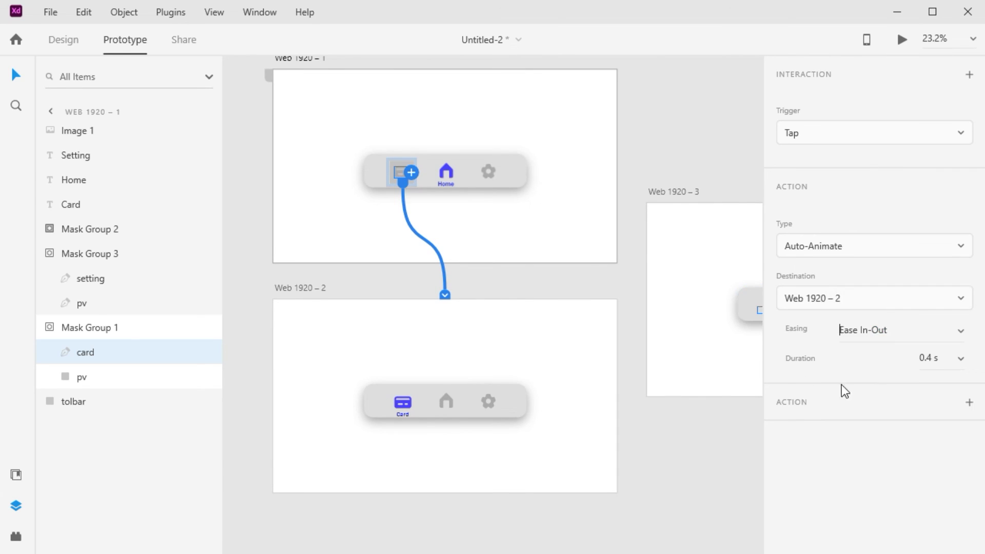
left_click(957, 361)
left_click(931, 342)
left_click(617, 272)
- Link the gear icon on the Web 1920 – 1 artboard to the Web 1920 – 3 artboard
left_click_drag(728, 321, 615, 272)
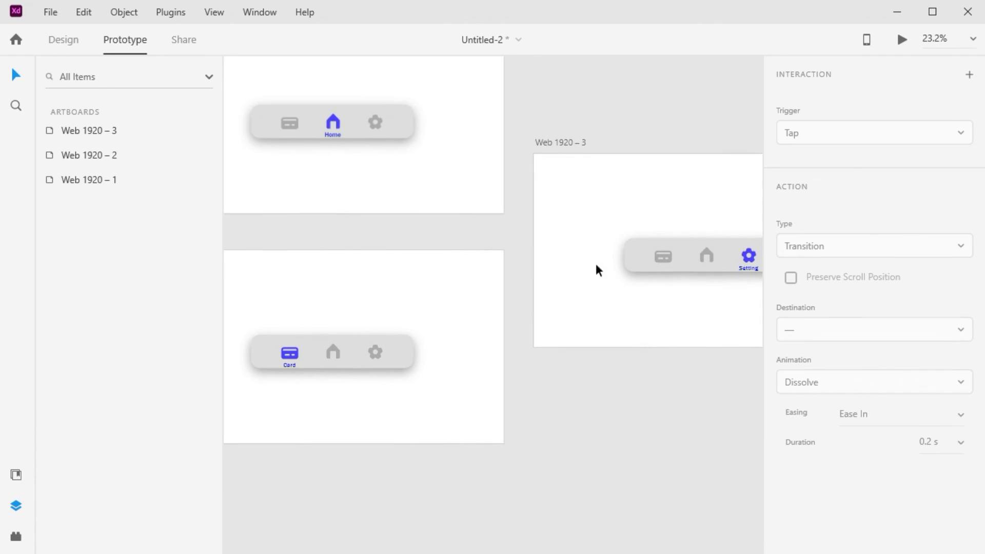
left_click(379, 122)
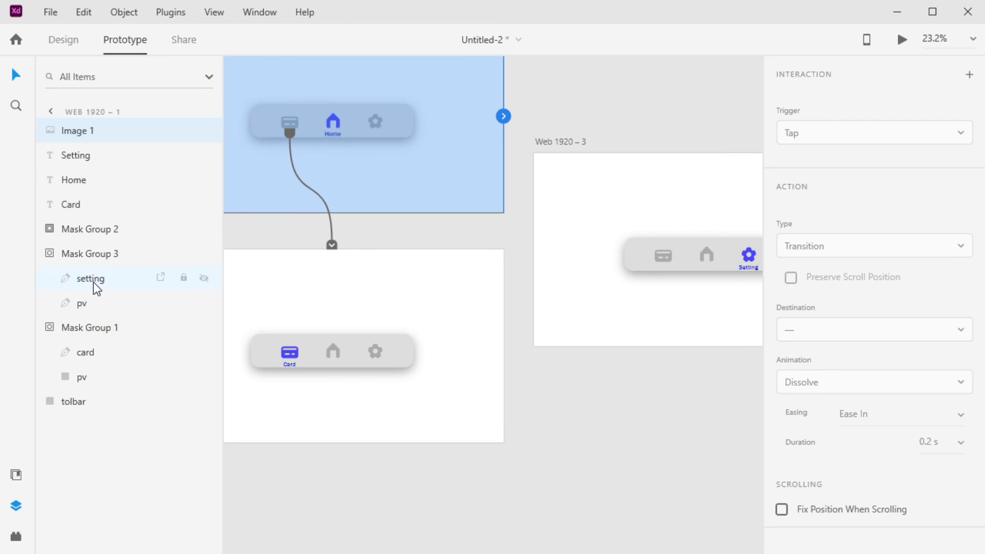
left_click(97, 282)
left_click_drag(382, 121, 633, 220)
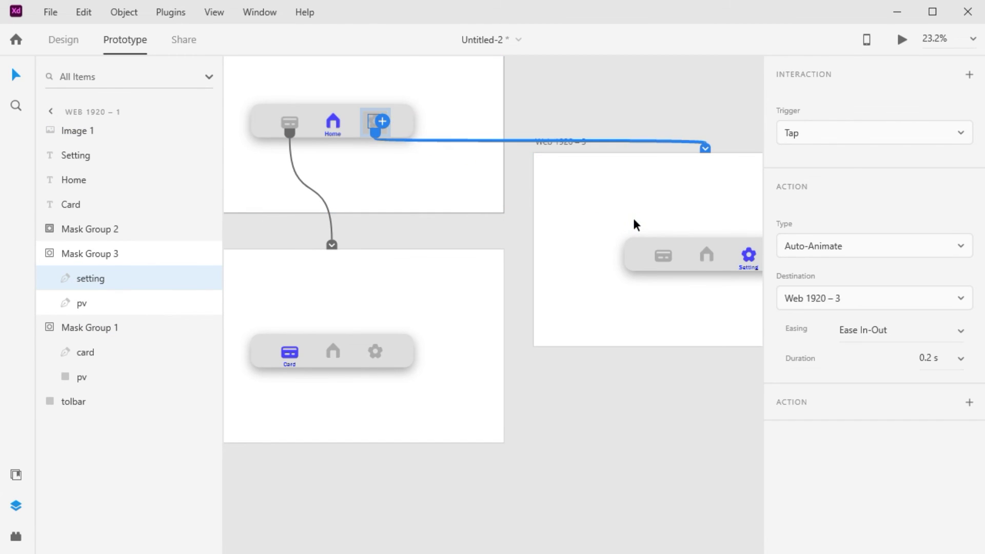
left_click(586, 437)
- On the Web 1920 – 2 artboard, link the home icon to Web 1920 – 1 and the gear icon to Web 1920 – 3
left_click_drag(409, 432, 465, 394)
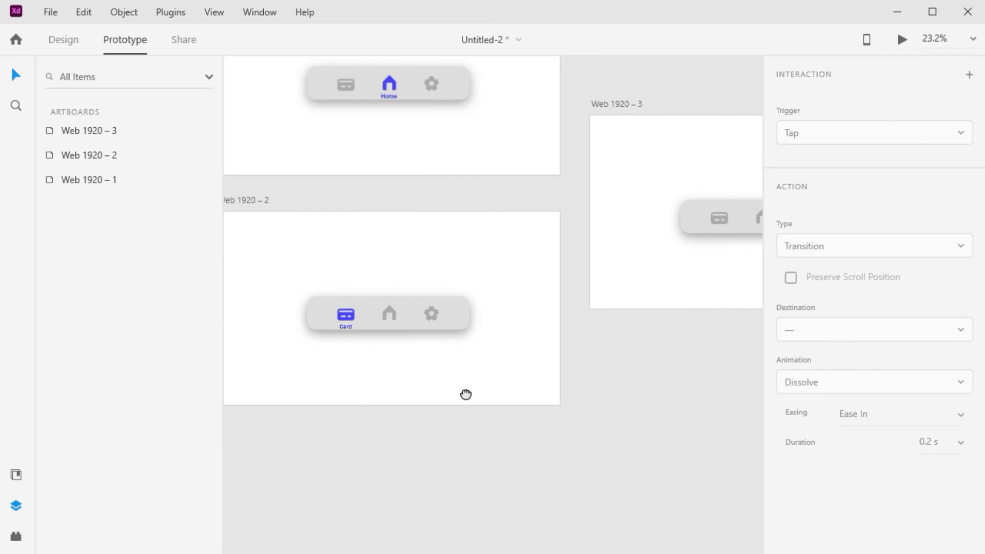
left_click_drag(417, 312, 418, 136)
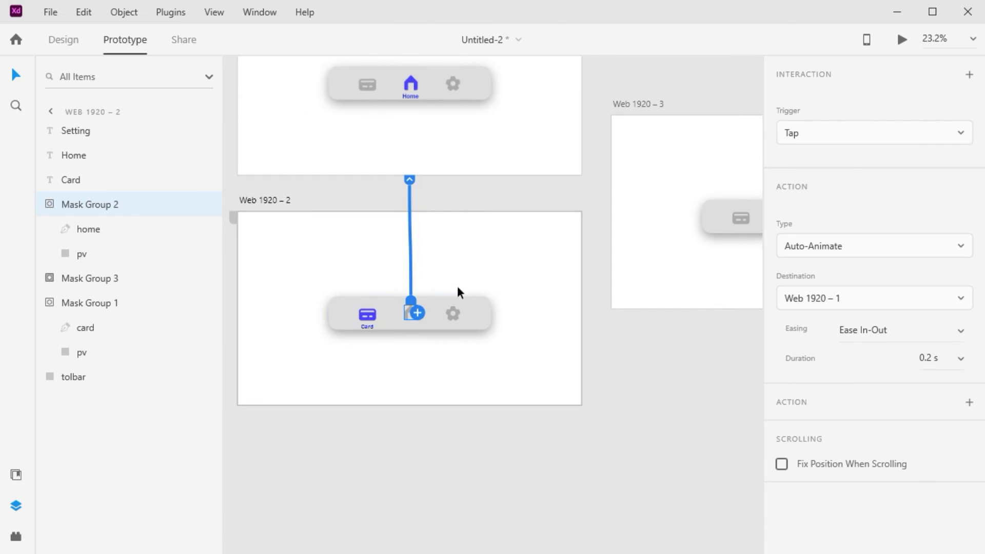
left_click(457, 315)
left_click(456, 309)
left_click_drag(459, 314, 684, 247)
left_click(647, 408)
- Link the card icon's mask group on the Web 1920 – 3 artboard to the Web 1920 – 2 artboard
left_click_drag(594, 372, 378, 479)
left_click(529, 326)
left_click(523, 322)
left_click(524, 324)
left_click(523, 321)
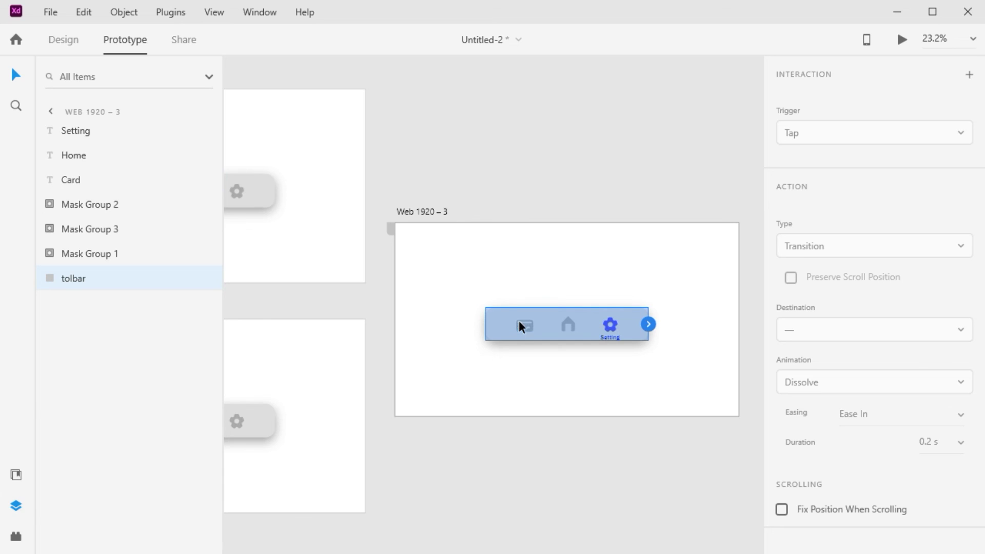
left_click(532, 365)
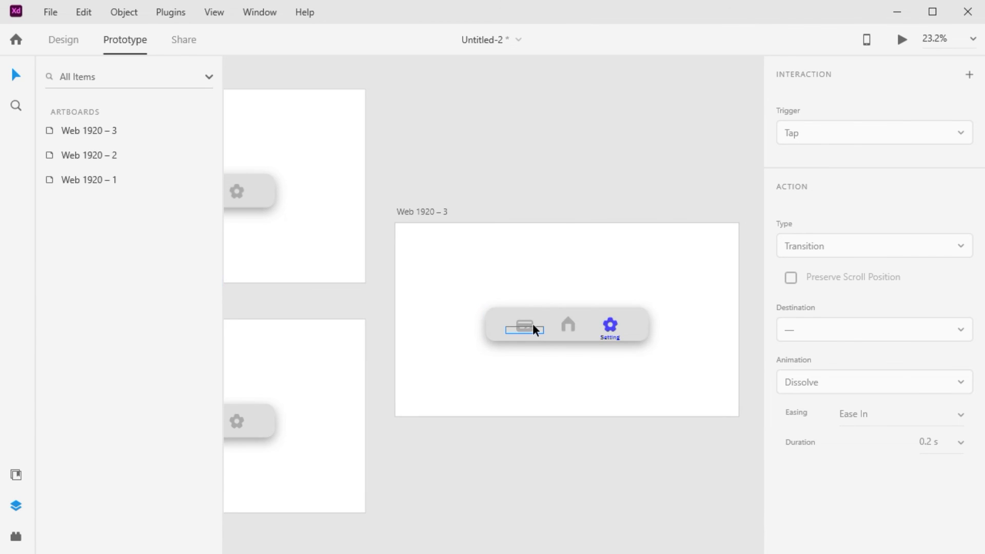
scroll(526, 323, "up", 5, "ctrl")
double_click(526, 341)
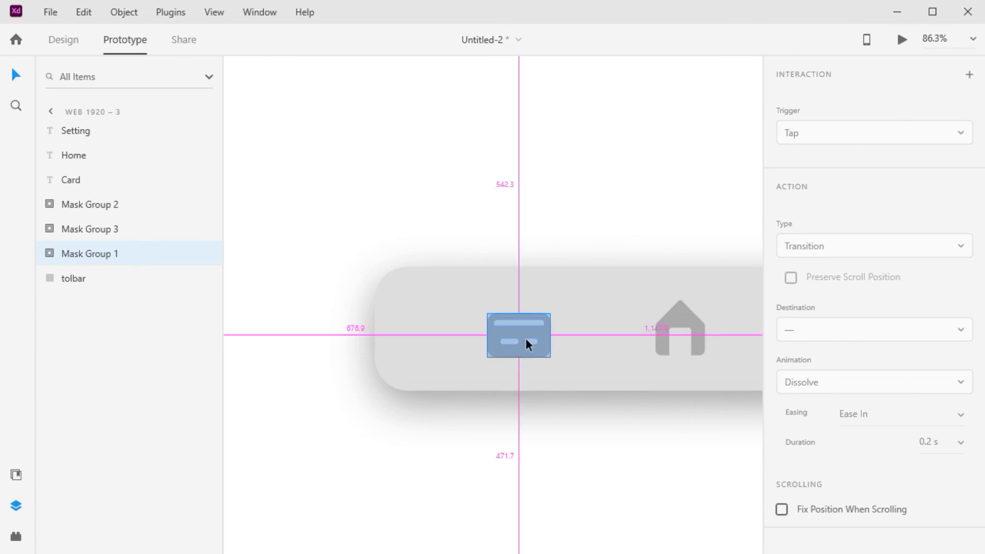
scroll(526, 341, "down", 4, "ctrl")
scroll(530, 341, "down", 1, "ctrl")
left_click_drag(534, 338, 316, 395)
- Link the home icon on the Web 1920 – 3 artboard to the Web 1920 – 1 artboard
scroll(401, 382, "down", 1, "ctrl")
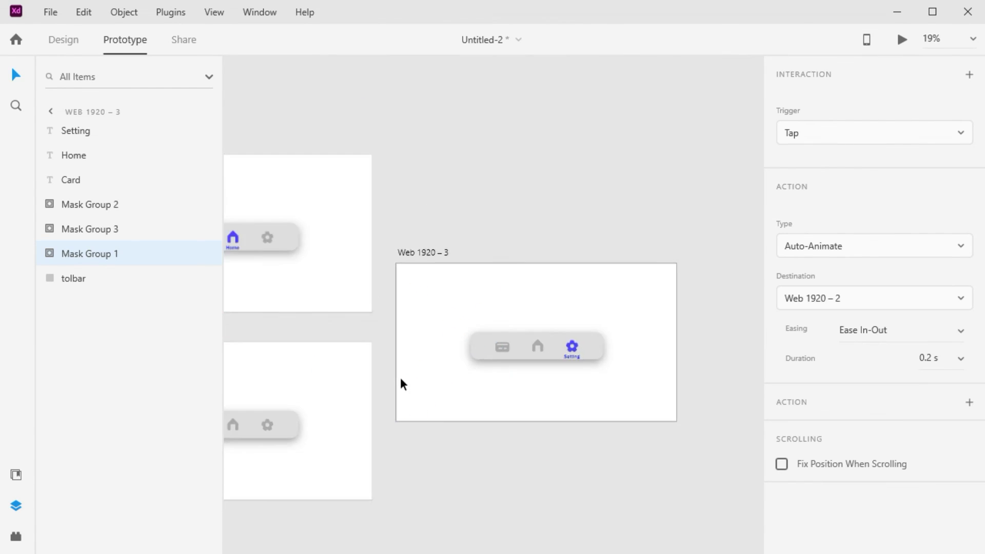
scroll(401, 380, "down", 2, "ctrl")
left_click_drag(387, 369, 458, 315)
scroll(613, 331, "up", 2, "ctrl")
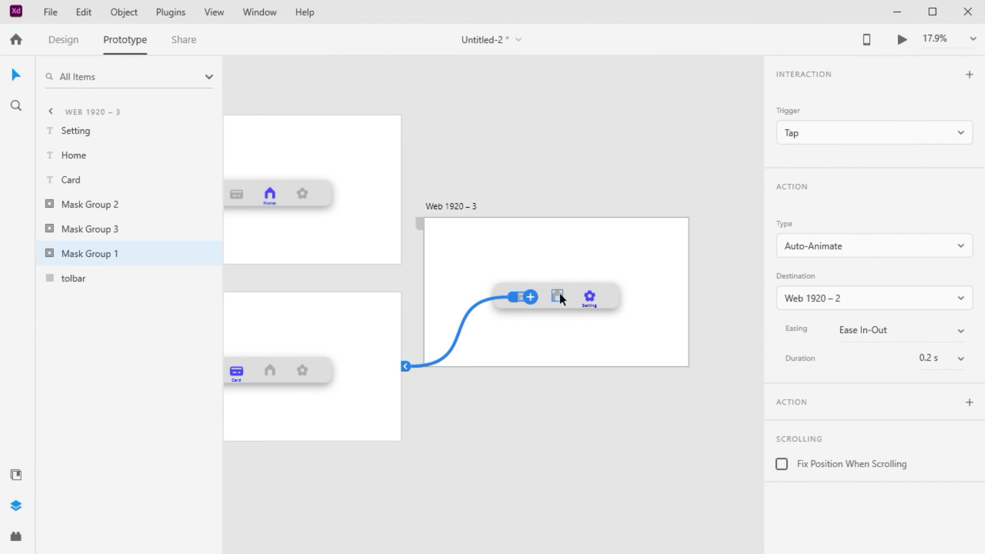
left_click(559, 294)
left_click_drag(561, 297, 358, 227)
left_click(602, 165)
- Preview the prototype and test the toolbar by switching repeatedly among the card, home and gear icons
scroll(393, 291, "down", 3, "ctrl")
left_click_drag(378, 311, 464, 330)
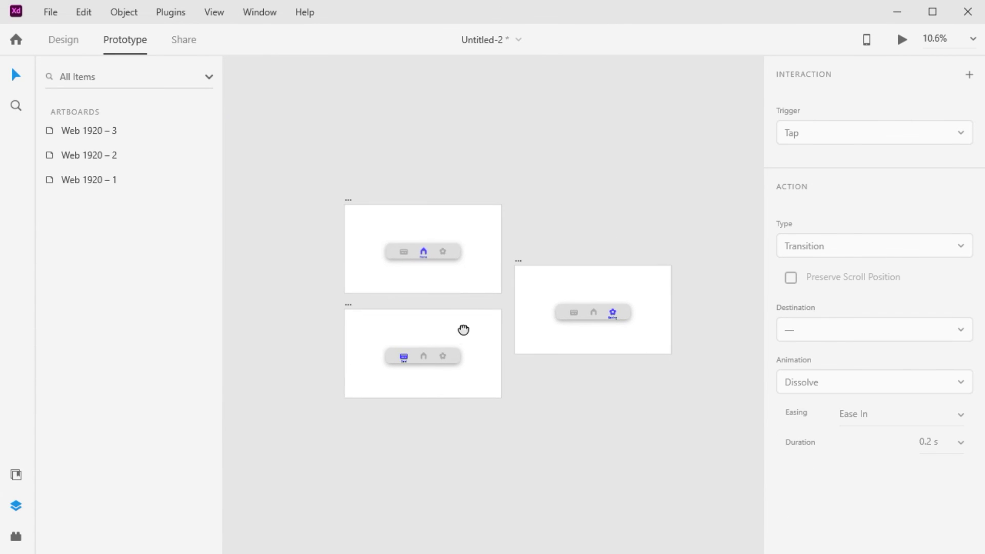
left_click(901, 39)
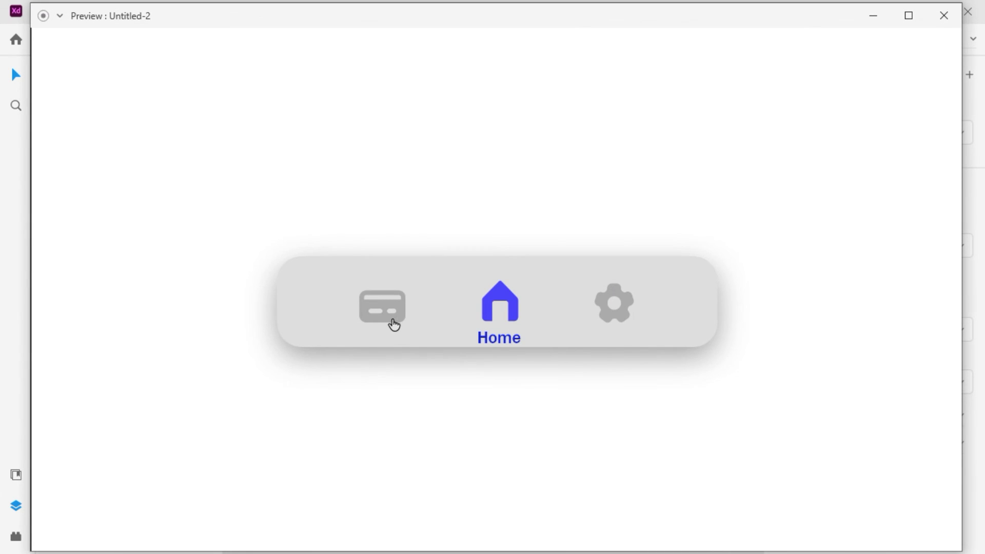
left_click(389, 311)
left_click(501, 306)
left_click(616, 321)
left_click(507, 302)
left_click(397, 311)
left_click(512, 300)
left_click(609, 310)
left_click(382, 308)
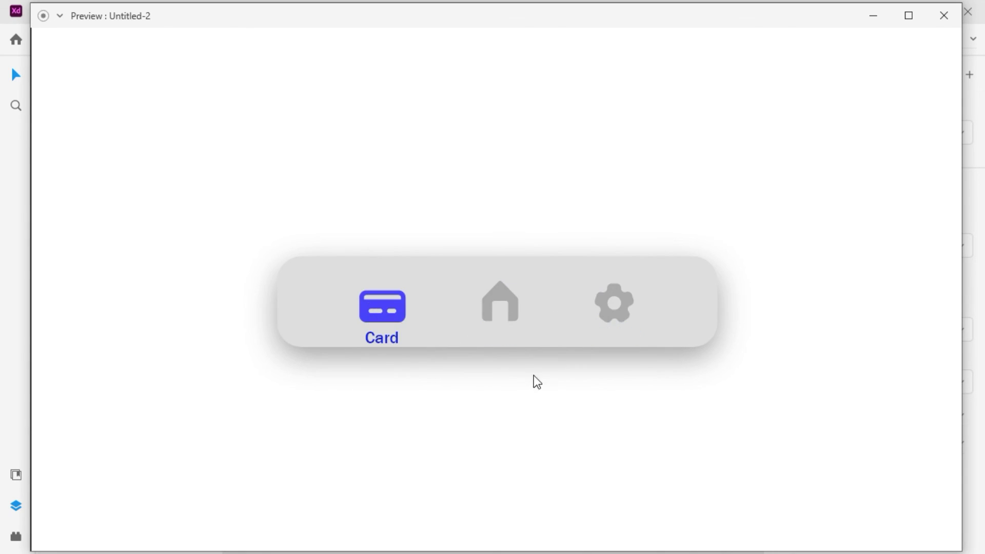